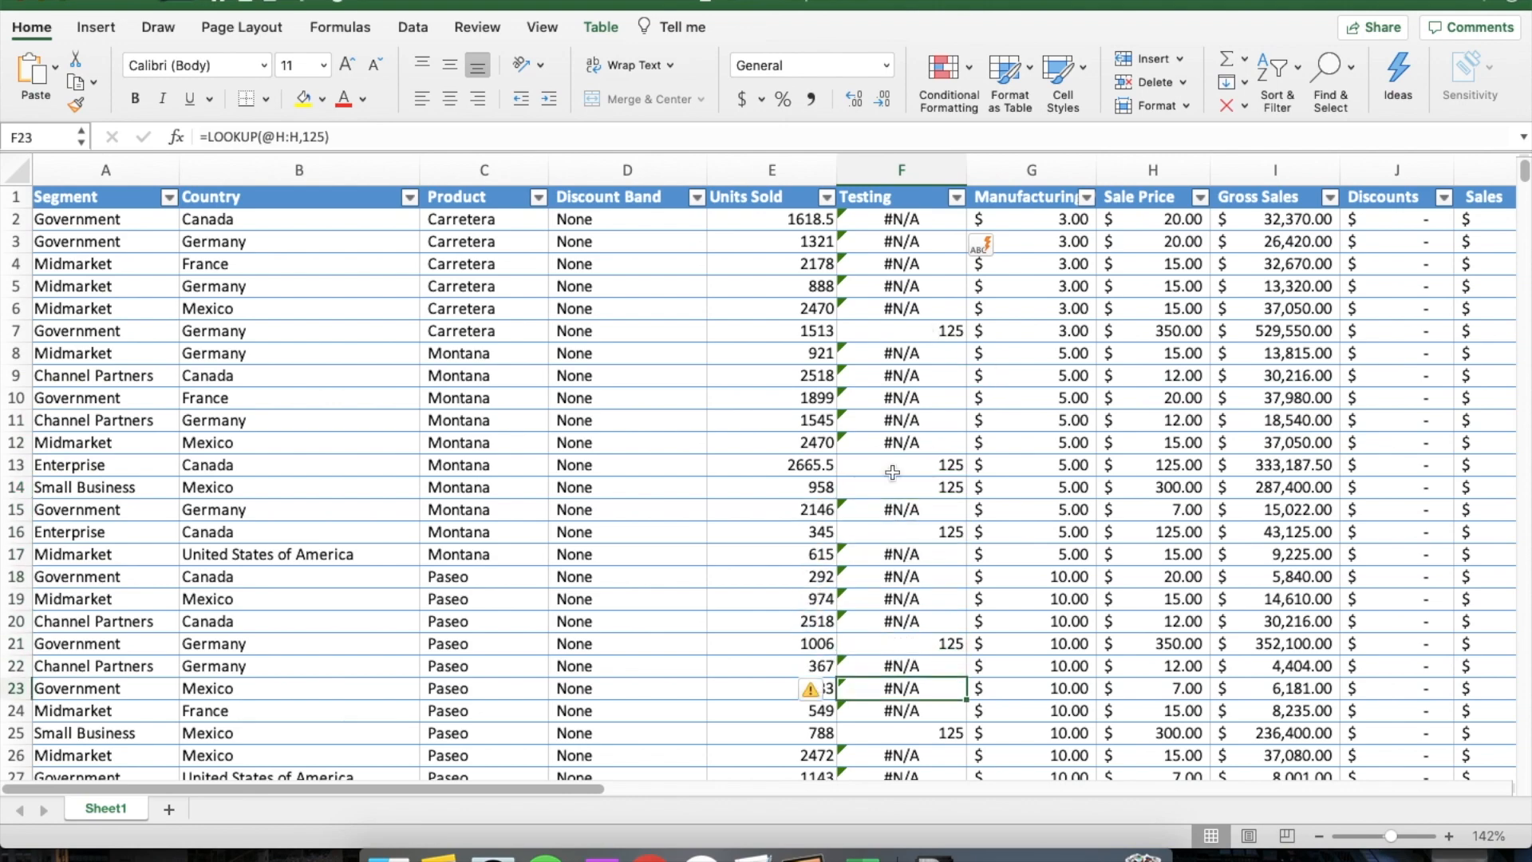
pyautogui.scroll(-3, 876, 508)
pyautogui.scroll(3, 918, 360)
pyautogui.hscroll(1, 957, 232)
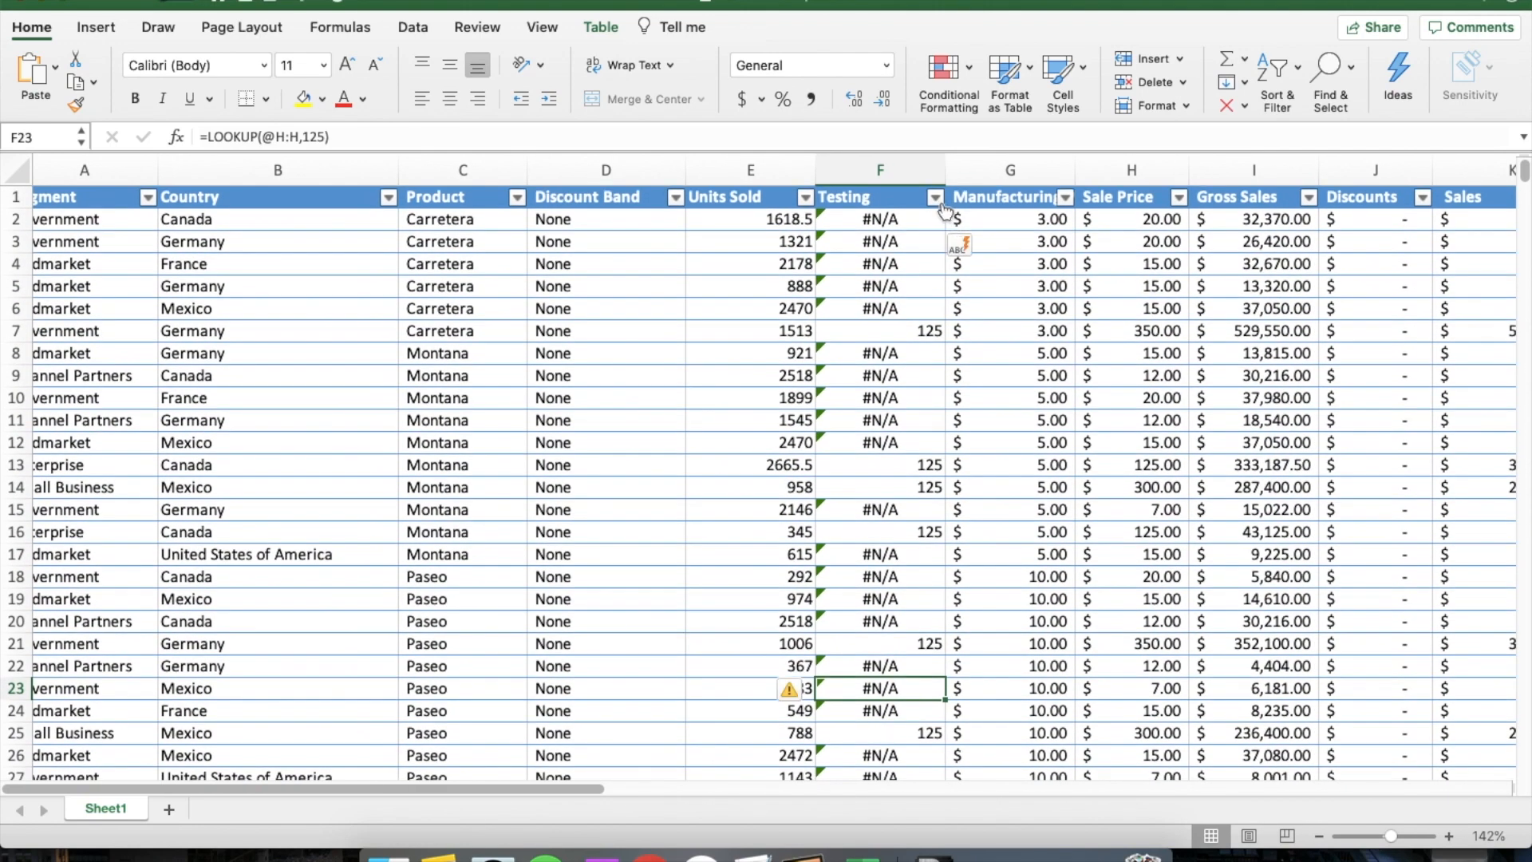
pyautogui.click(937, 198)
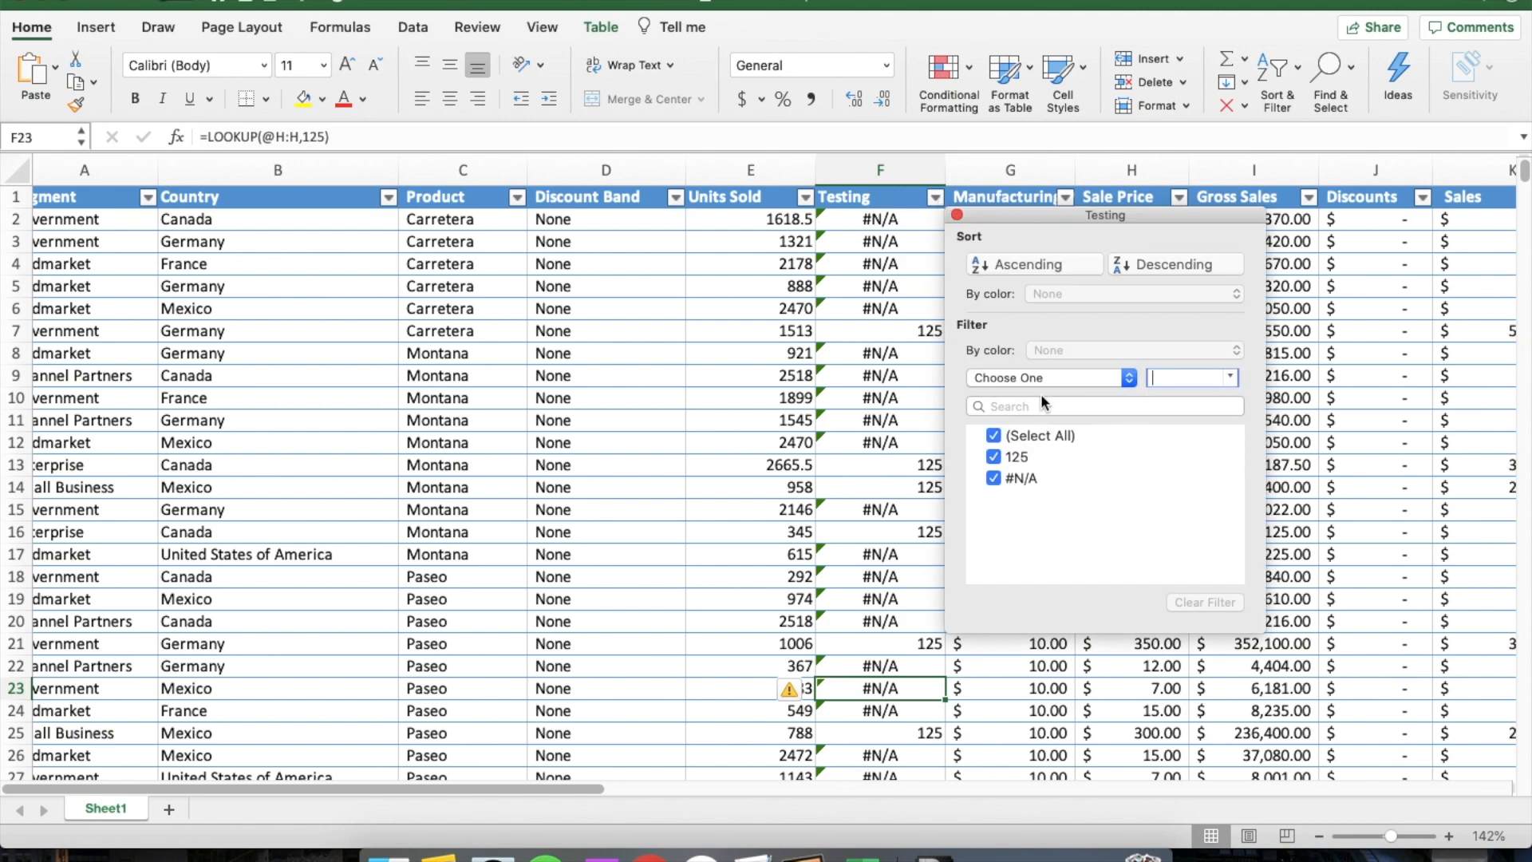
pyautogui.click(957, 215)
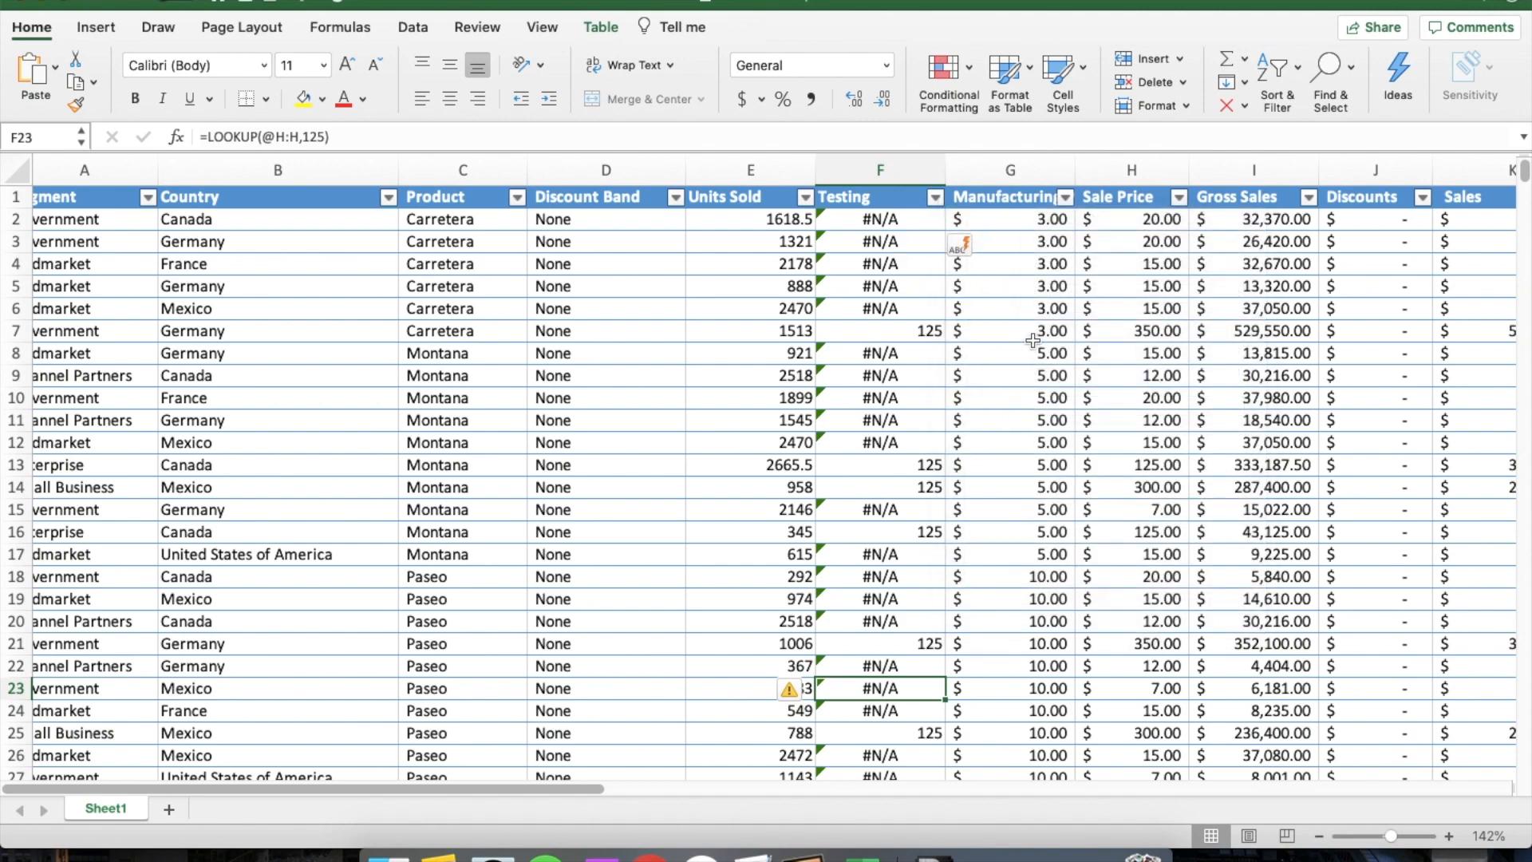
# Select the whole table and sort it in ascending order by the Testing column
pyautogui.press('super+a')
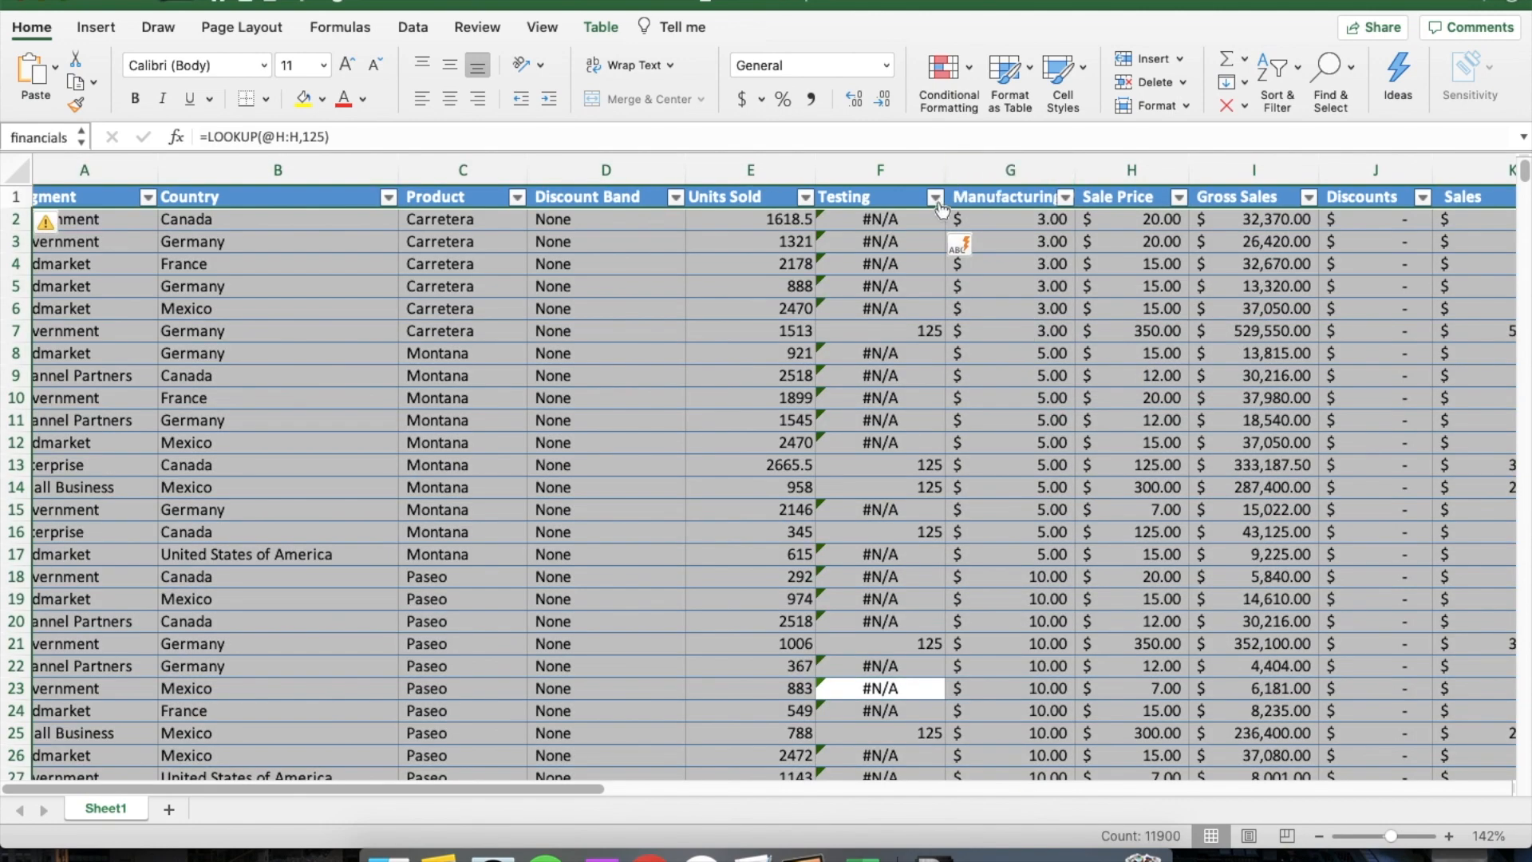
pyautogui.click(937, 199)
pyautogui.click(990, 266)
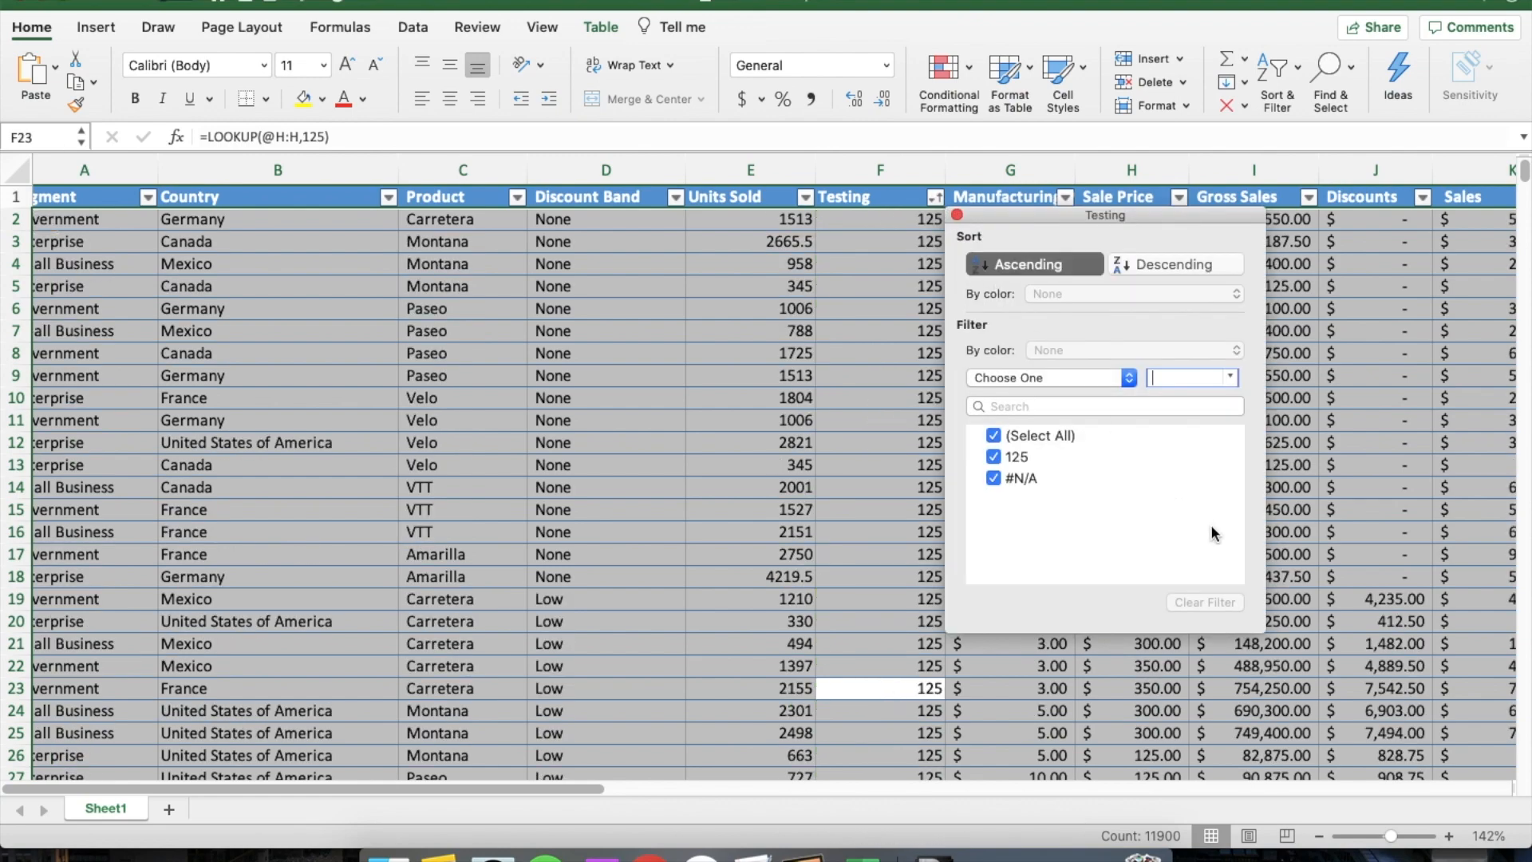
pyautogui.click(957, 215)
pyautogui.click(904, 407)
# Look through the sorted rows of the Testing column and undo the sort
pyautogui.scroll(-20, 998, 626)
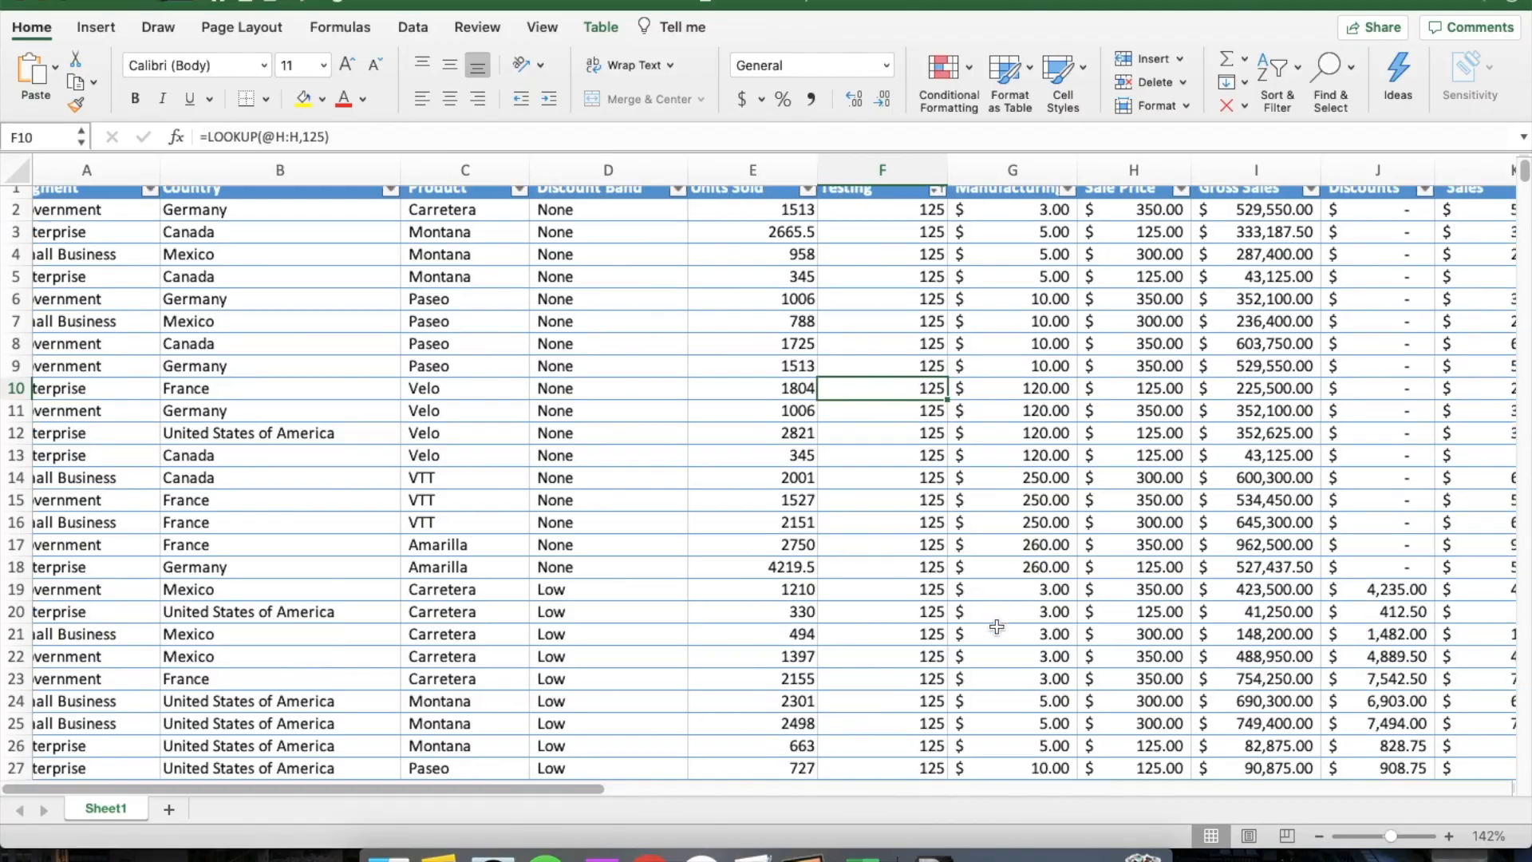
pyautogui.scroll(-20, 997, 627)
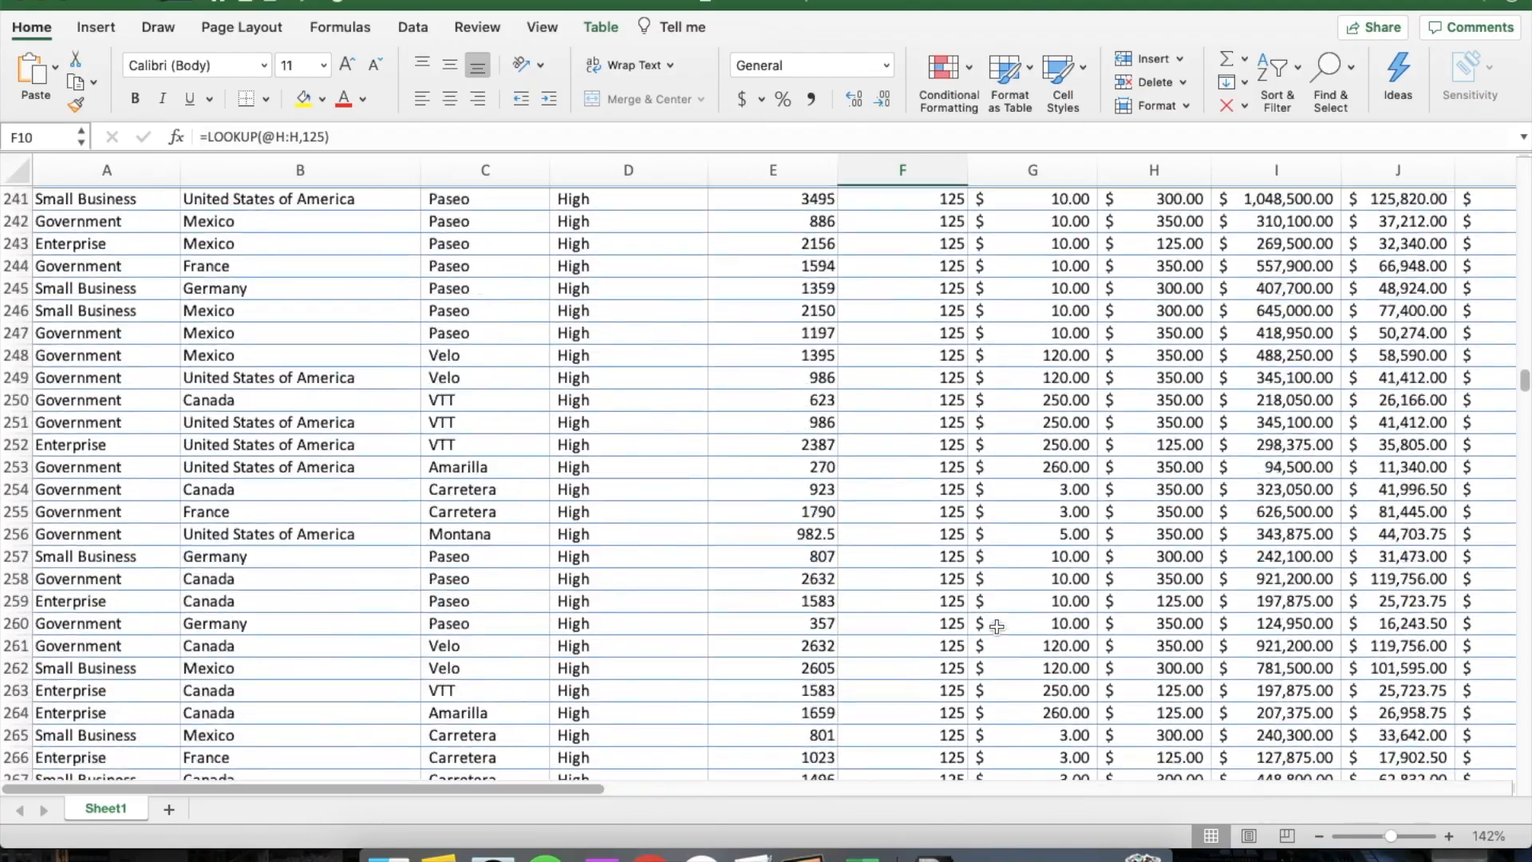
pyautogui.scroll(20, 997, 627)
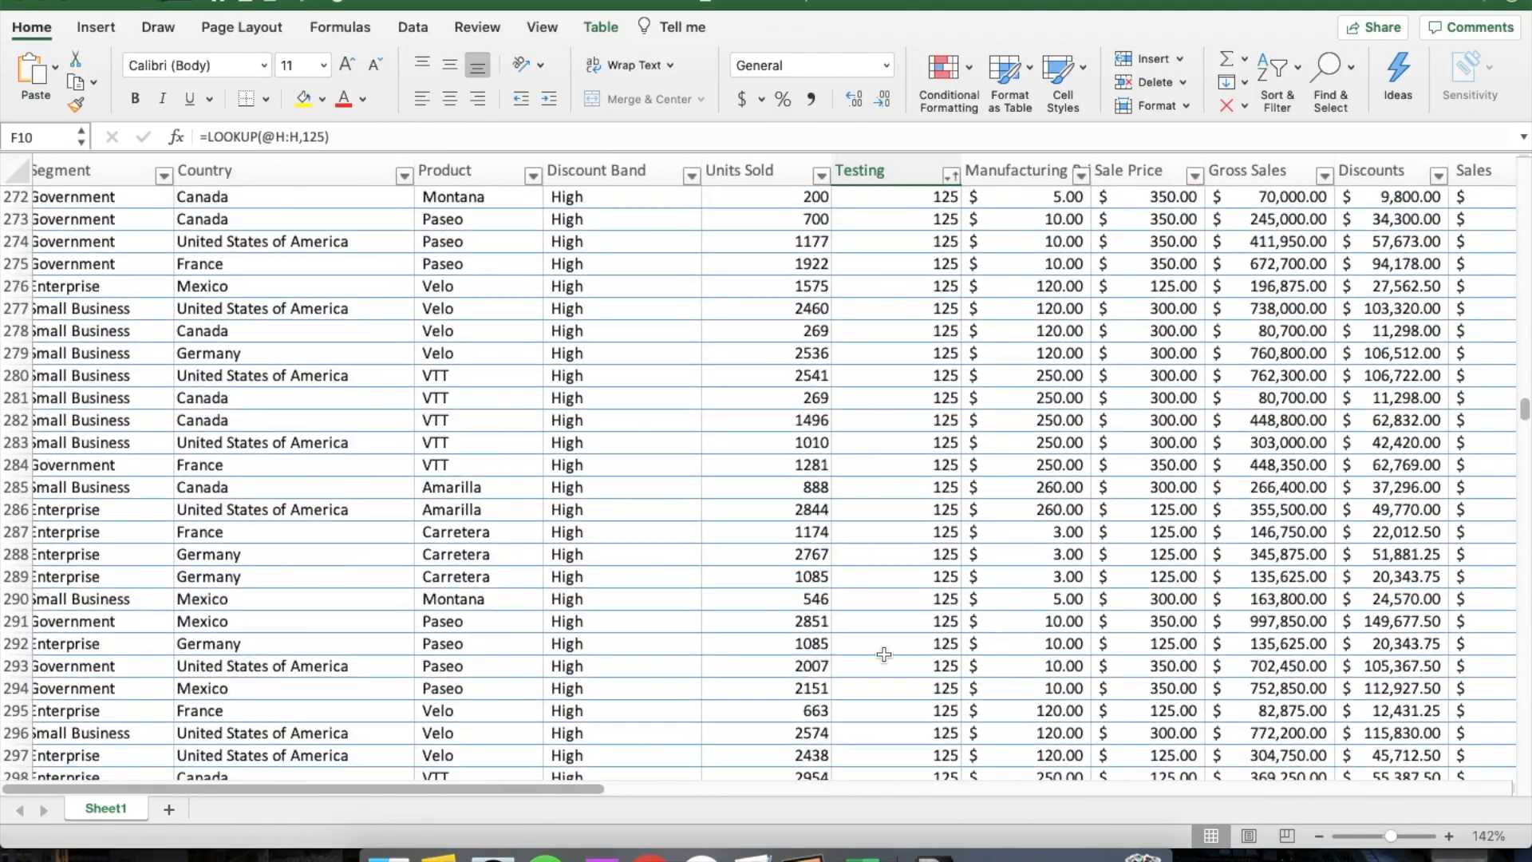
pyautogui.scroll(15, 940, 515)
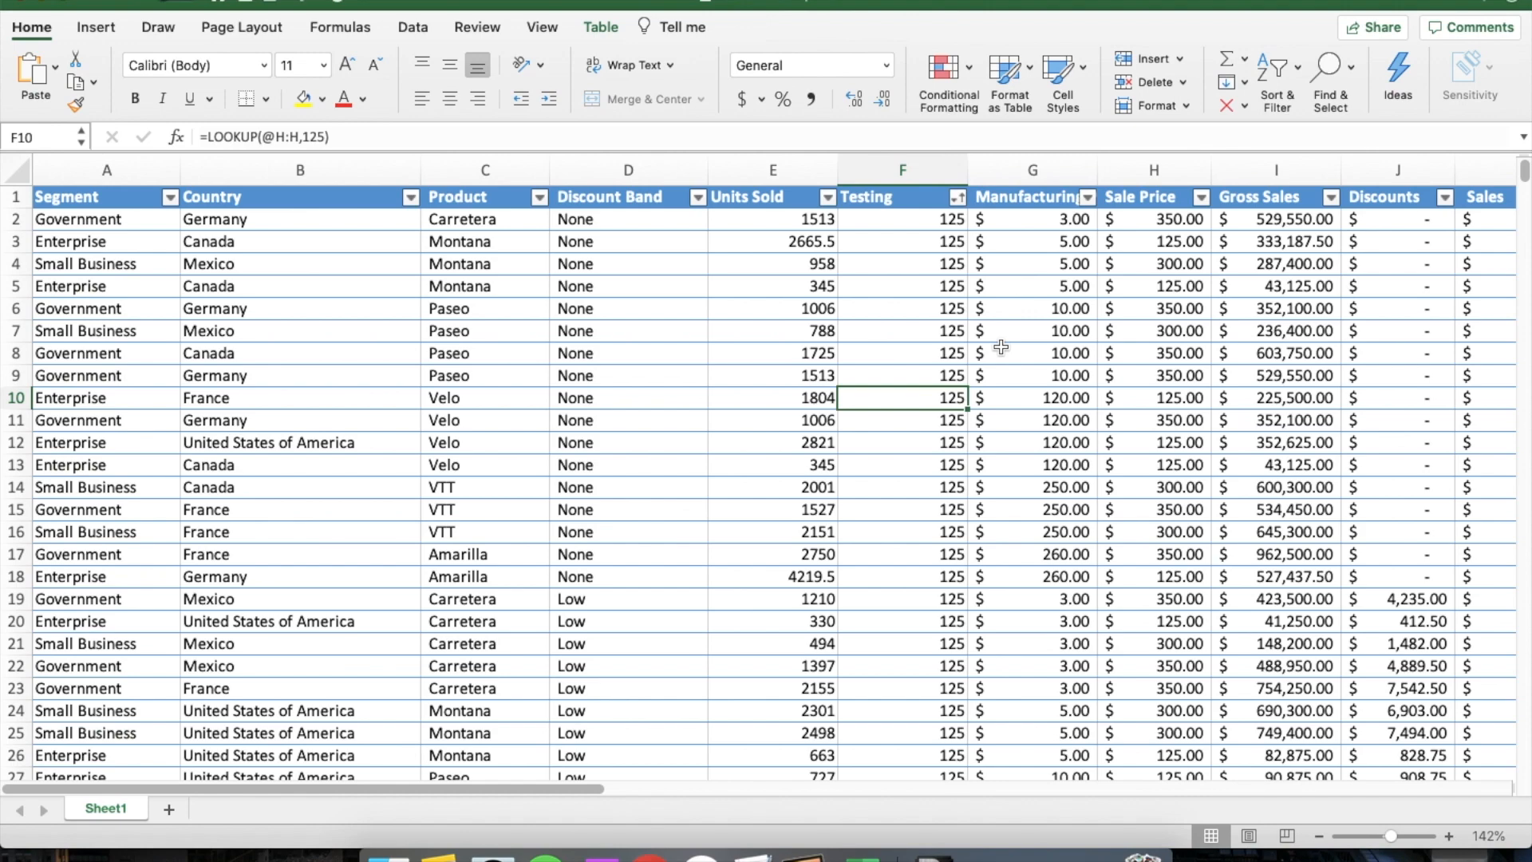
pyautogui.press('super+z')
pyautogui.click(931, 311)
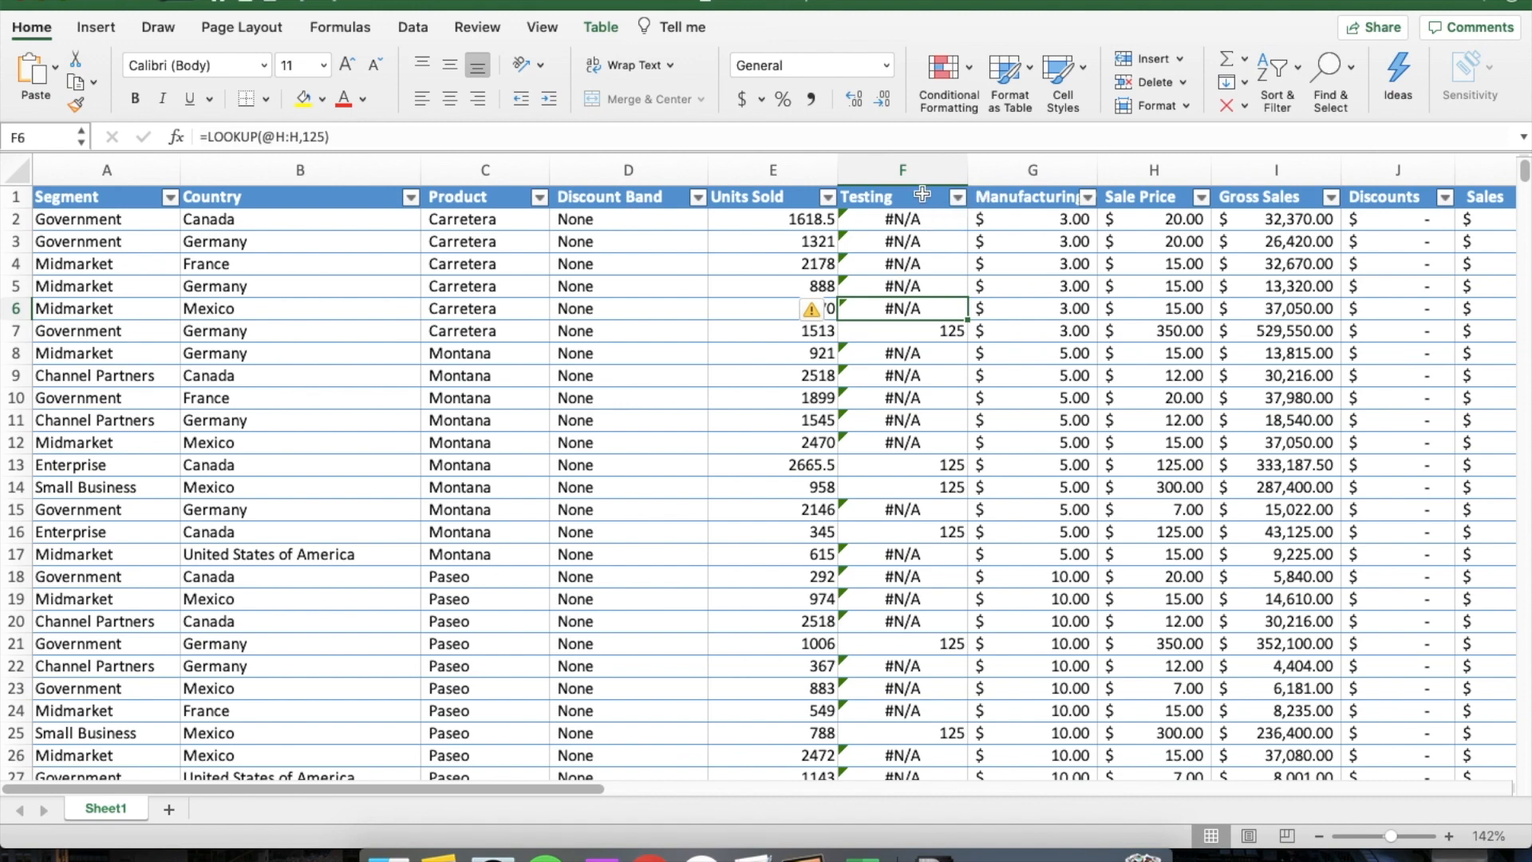
# Clear the contents of the entire Testing column, column F
pyautogui.click(904, 171)
pyautogui.rightClick(903, 171)
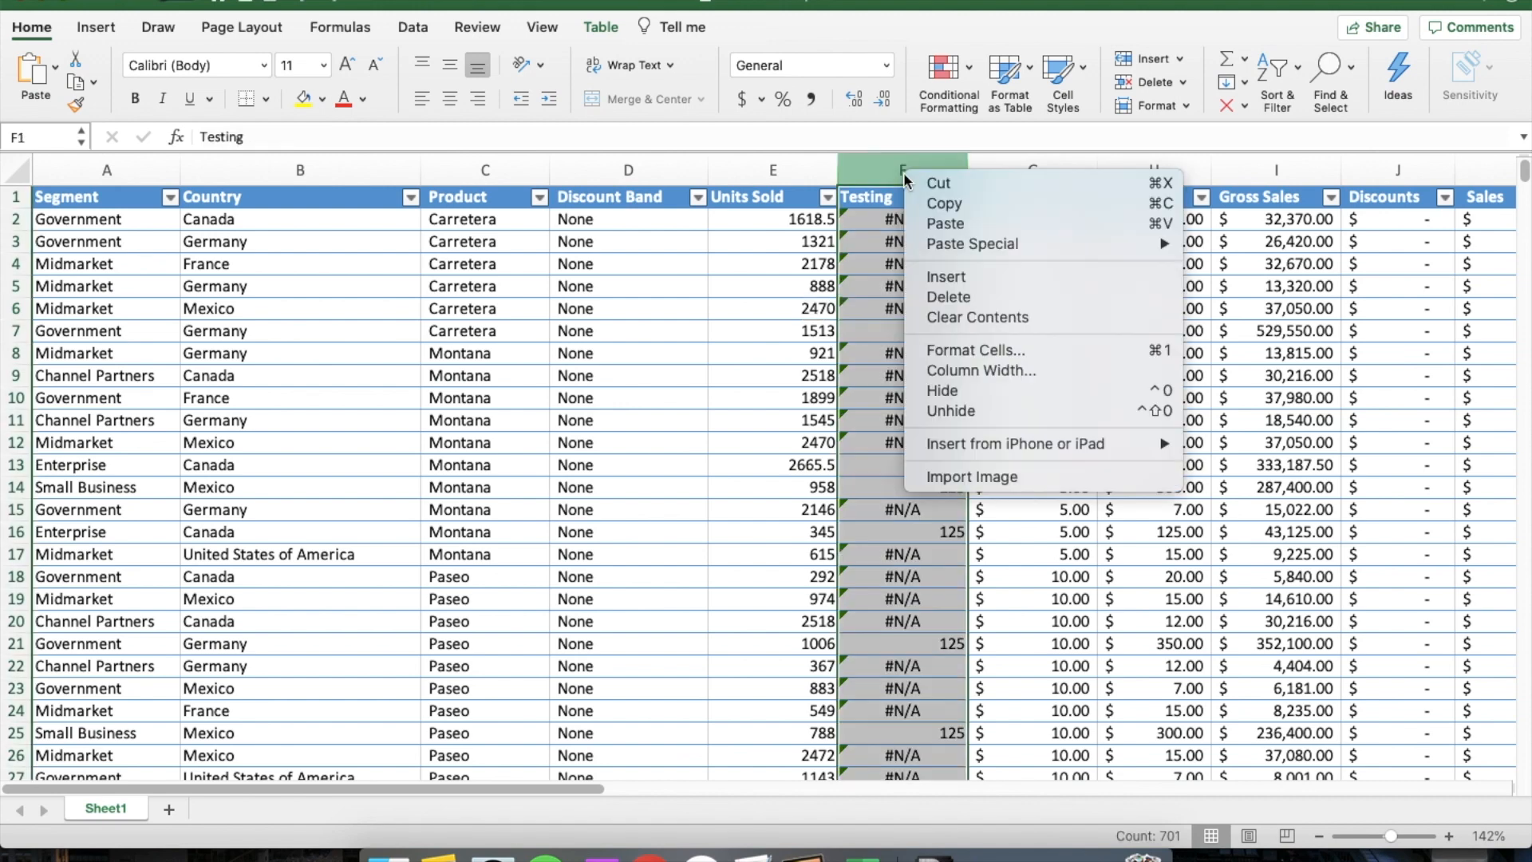
pyautogui.click(954, 319)
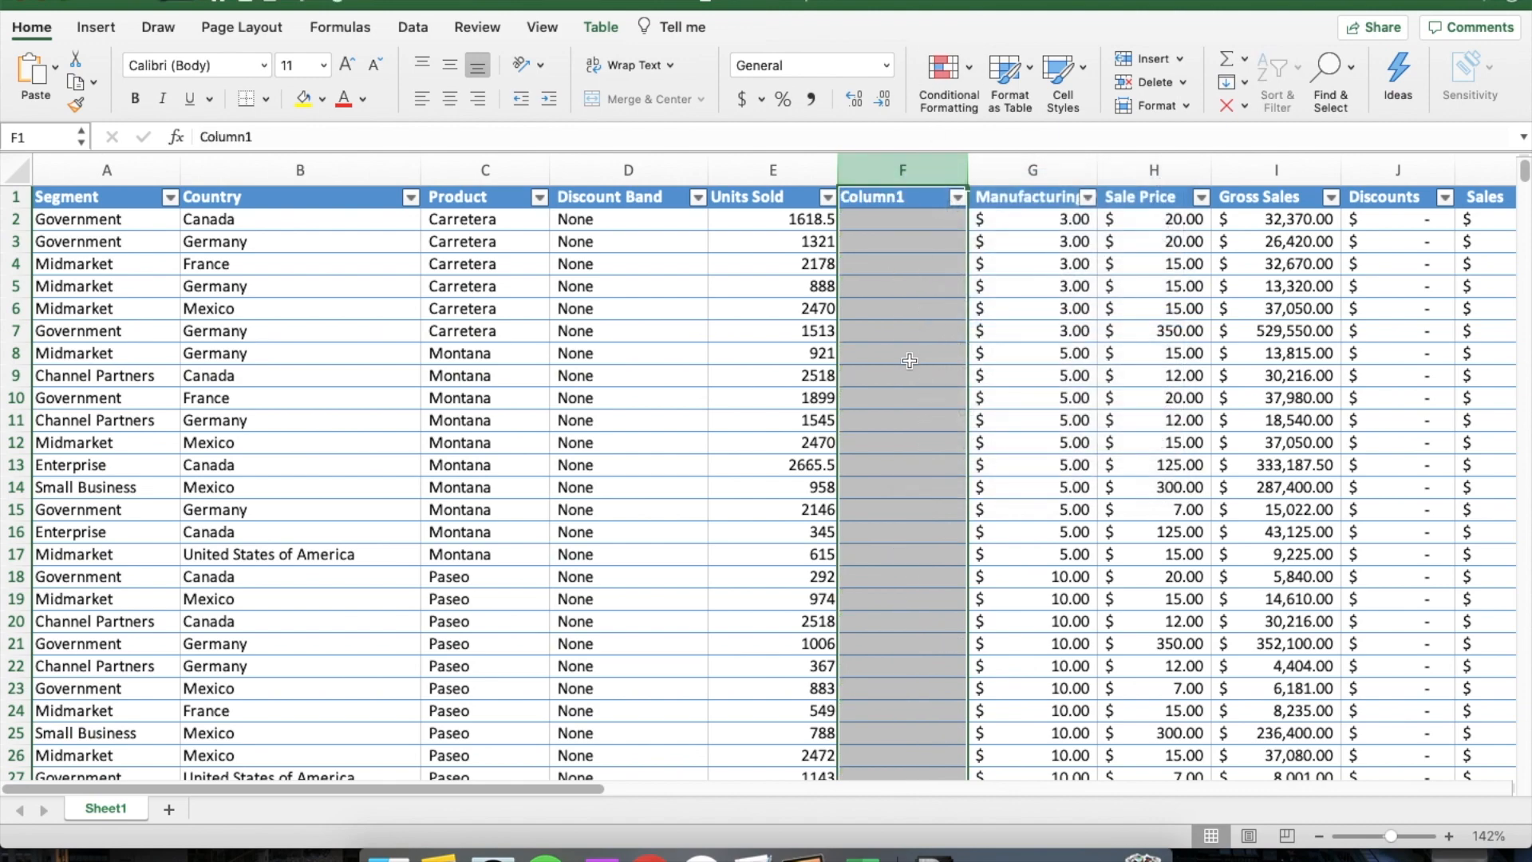
# Switch to the slide presentation, advance it to the Pivot Tables practice slide, and return to the Excel workbook
pyautogui.hotkey('ctrl', 'Right')
pyautogui.press('Right')
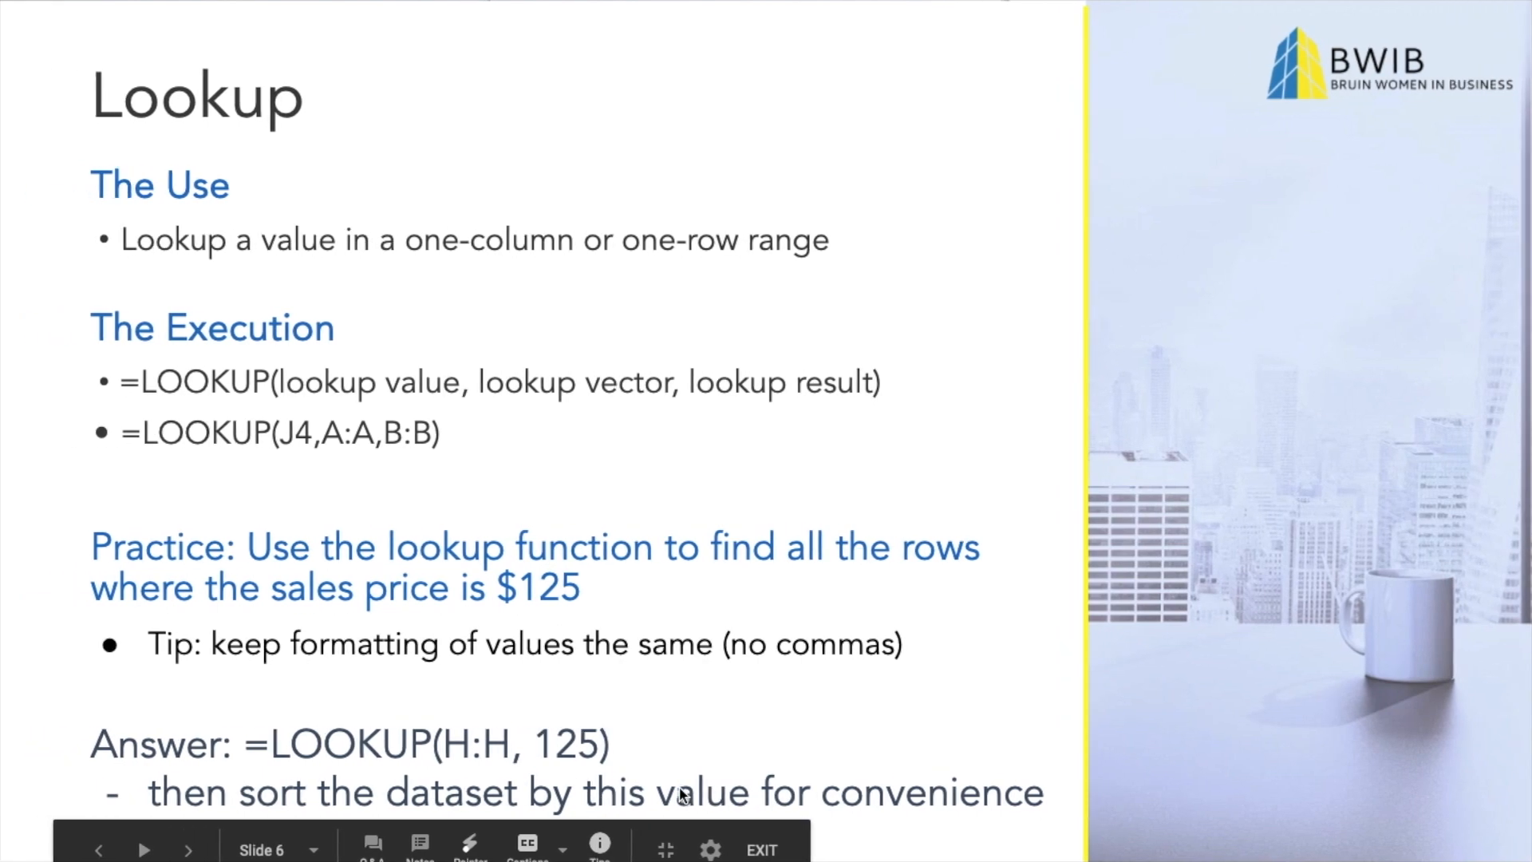
pyautogui.press('Right')
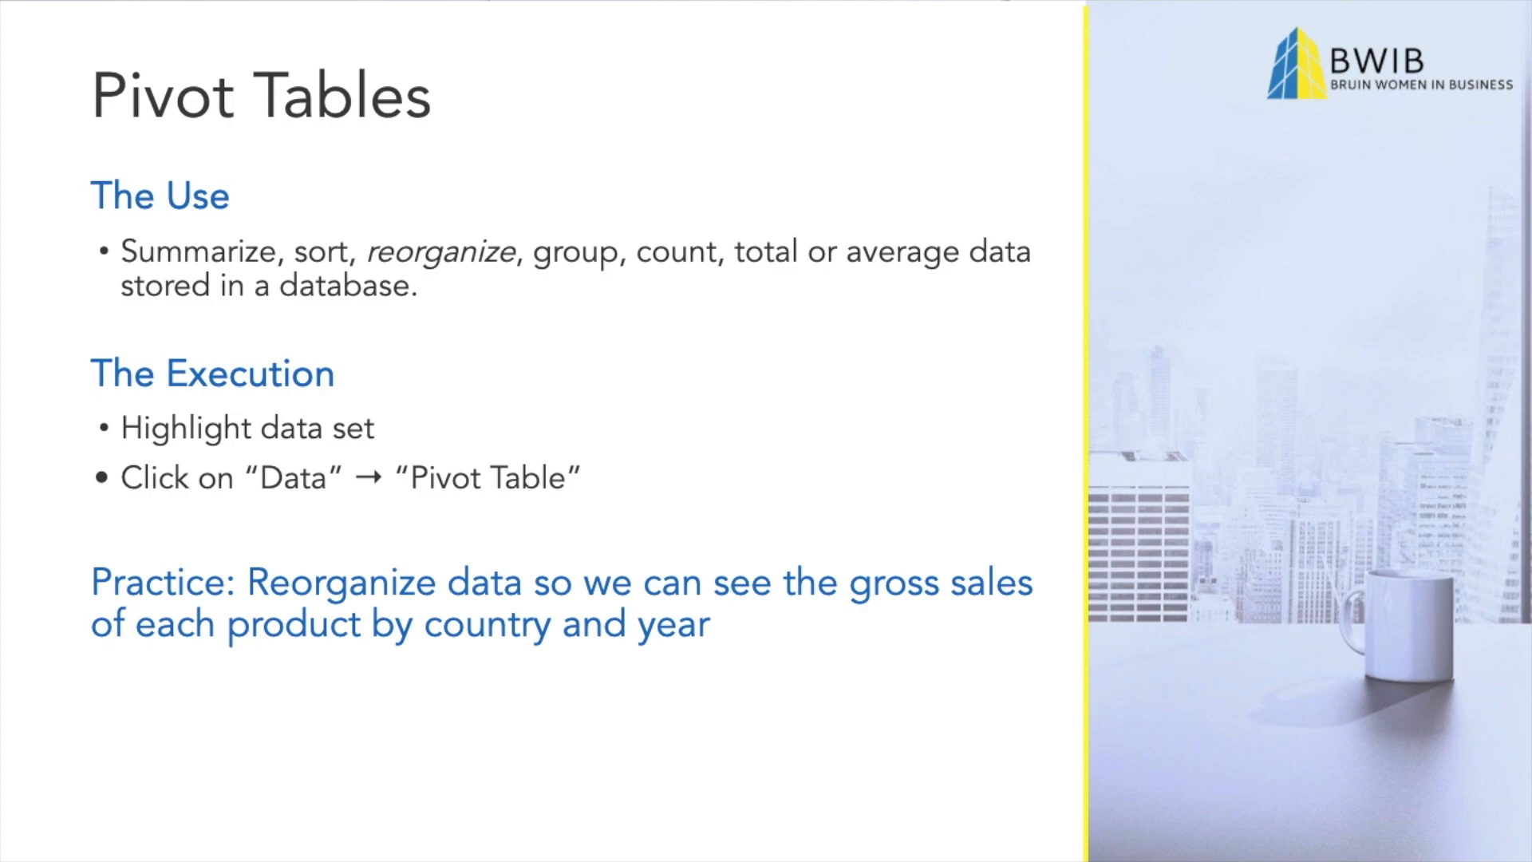
pyautogui.hotkey('ctrl', 'Left')
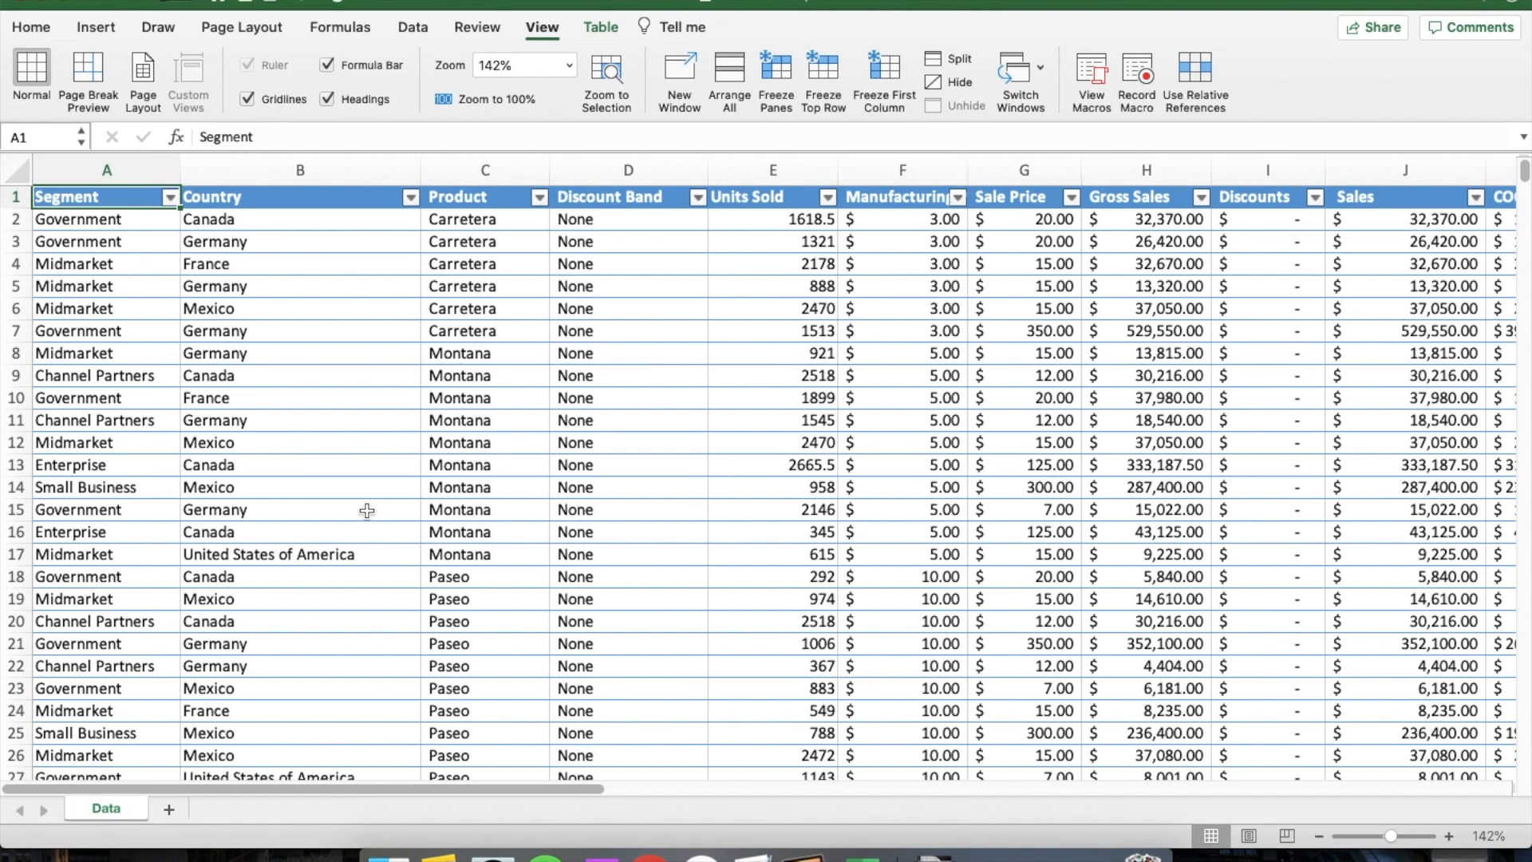
# Select the full data set and create a PivotTable from the financials table on a new worksheet
pyautogui.hotkey('ctrl', 'shift', 'End')
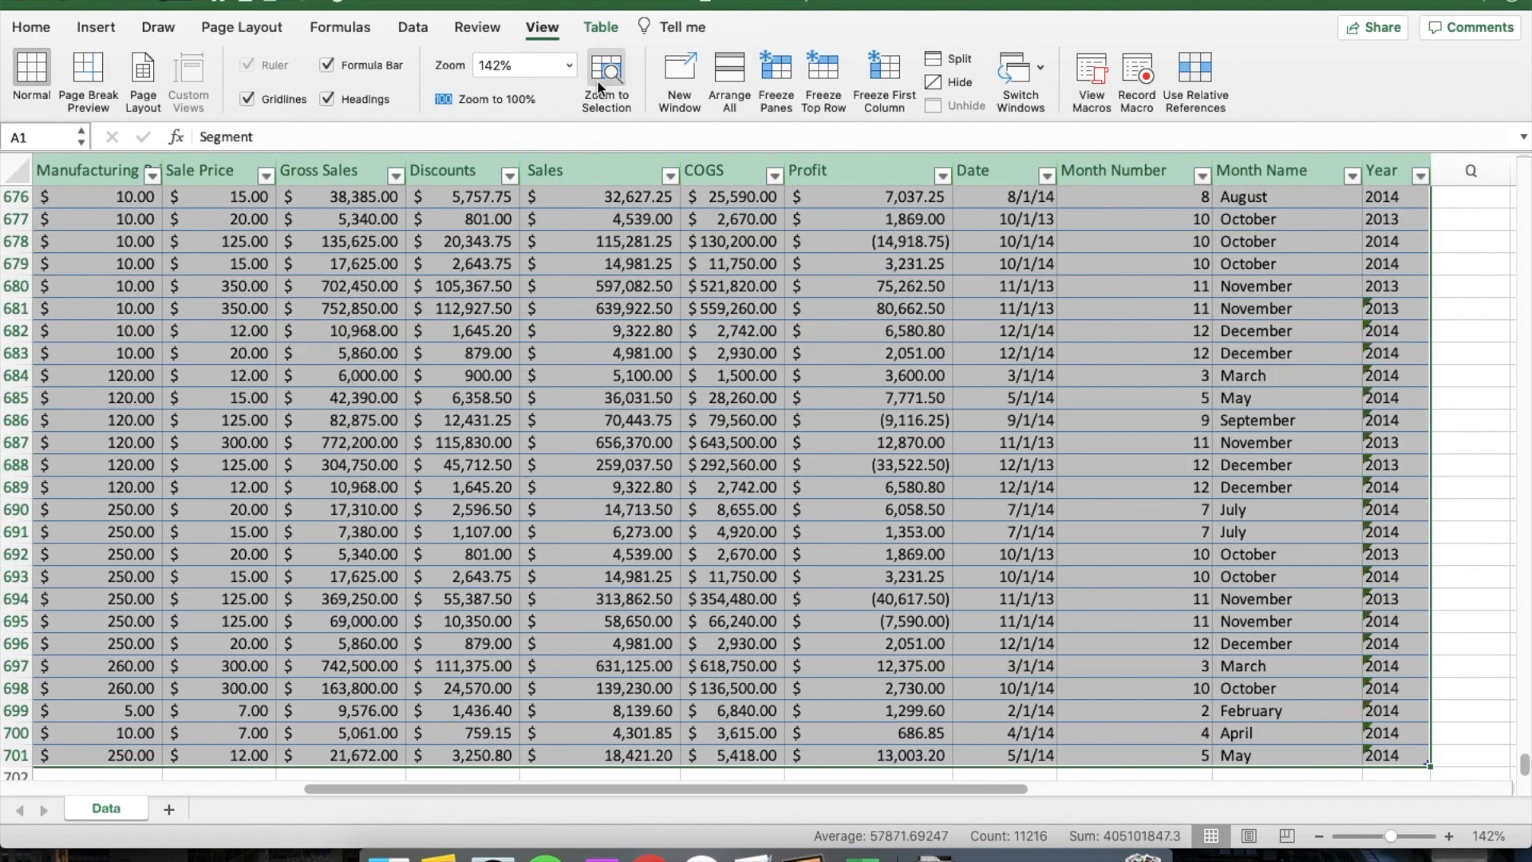
pyautogui.click(597, 28)
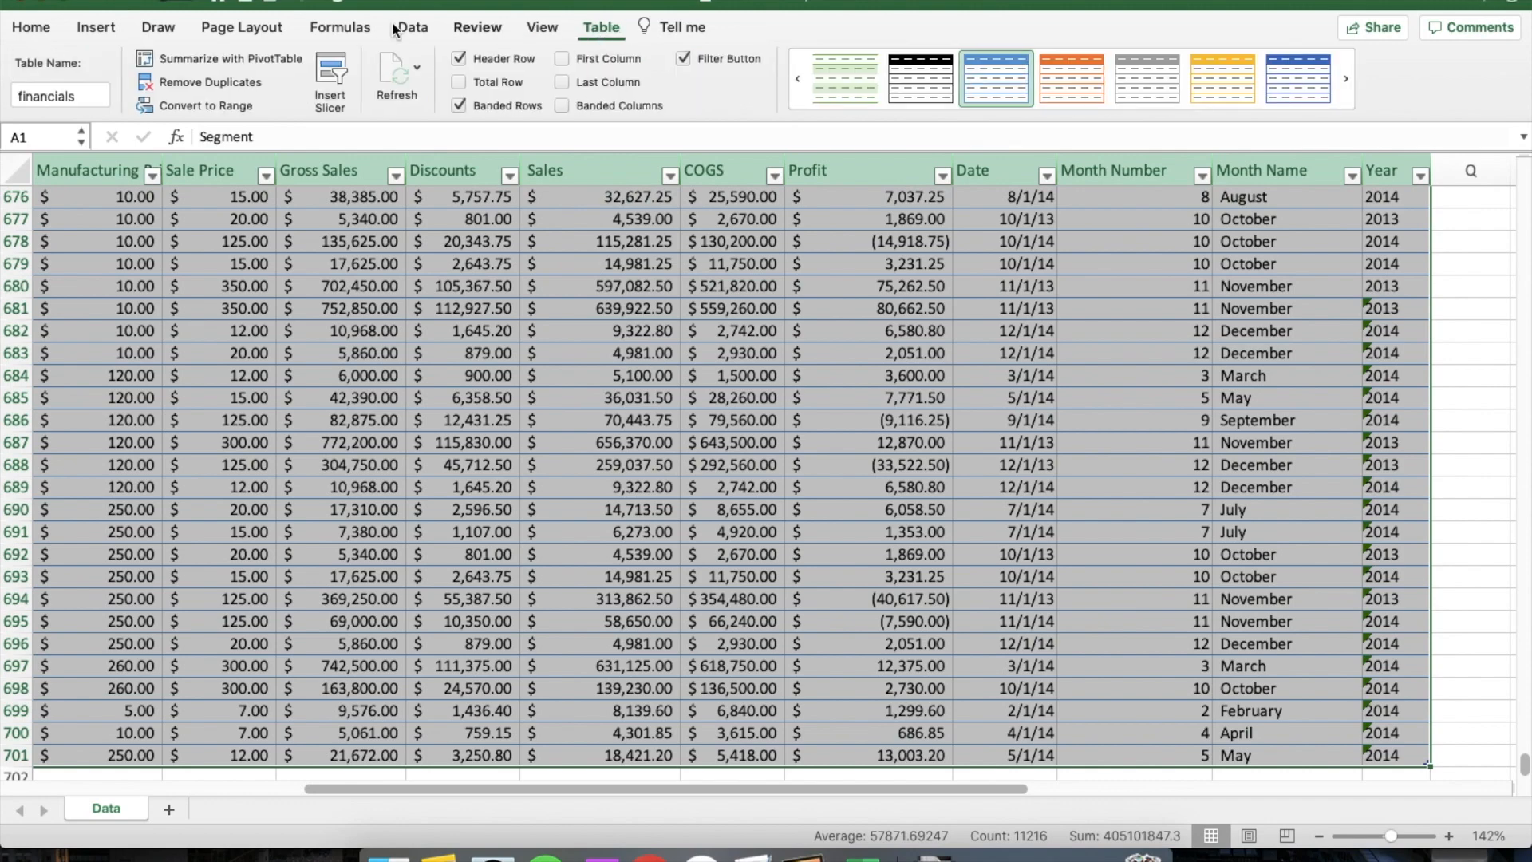
pyautogui.click(230, 57)
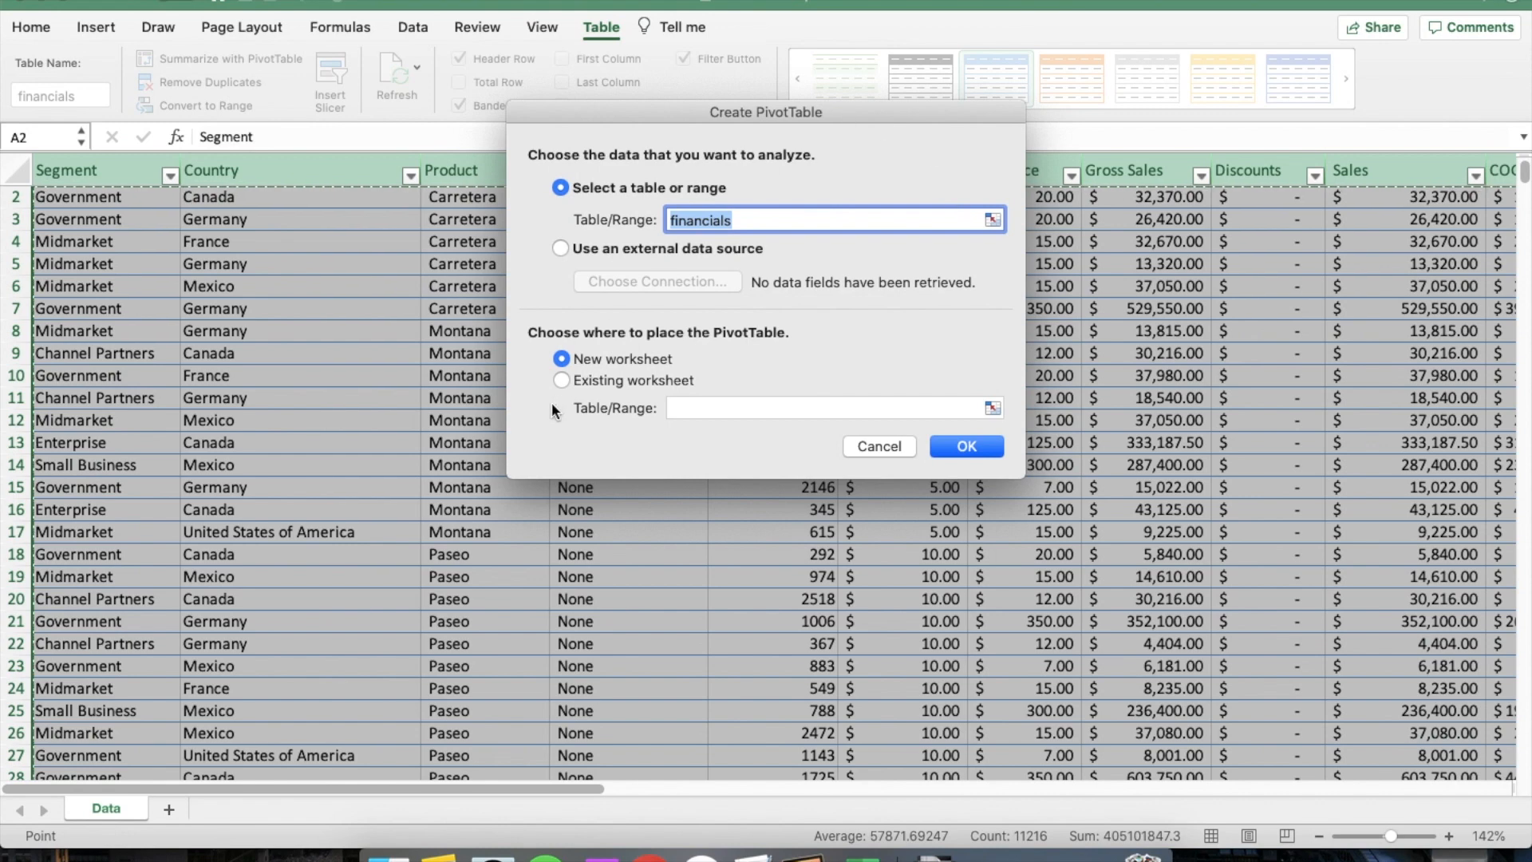
pyautogui.click(561, 381)
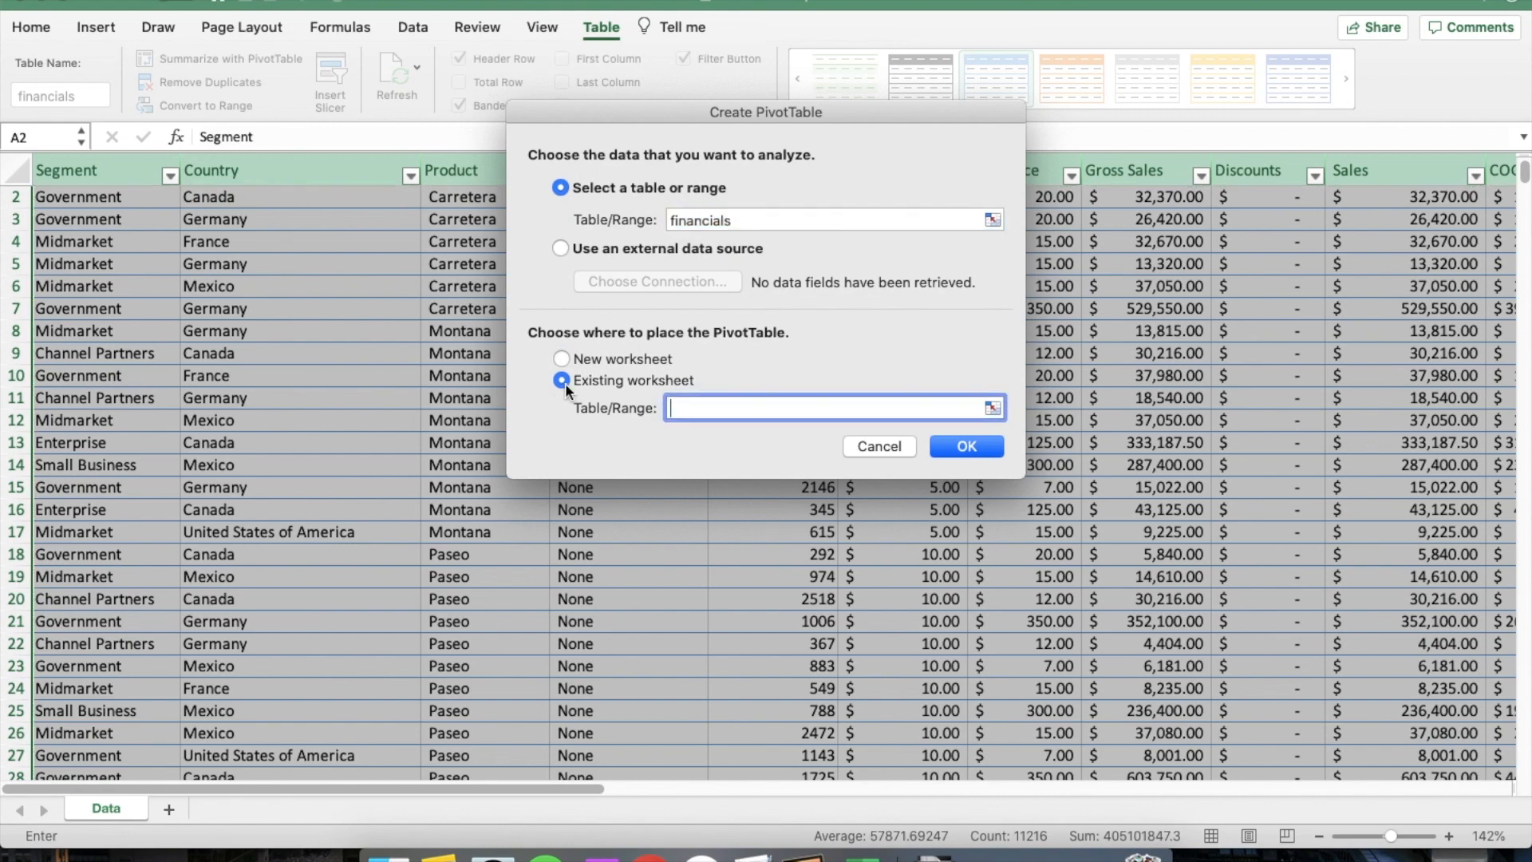
pyautogui.click(562, 358)
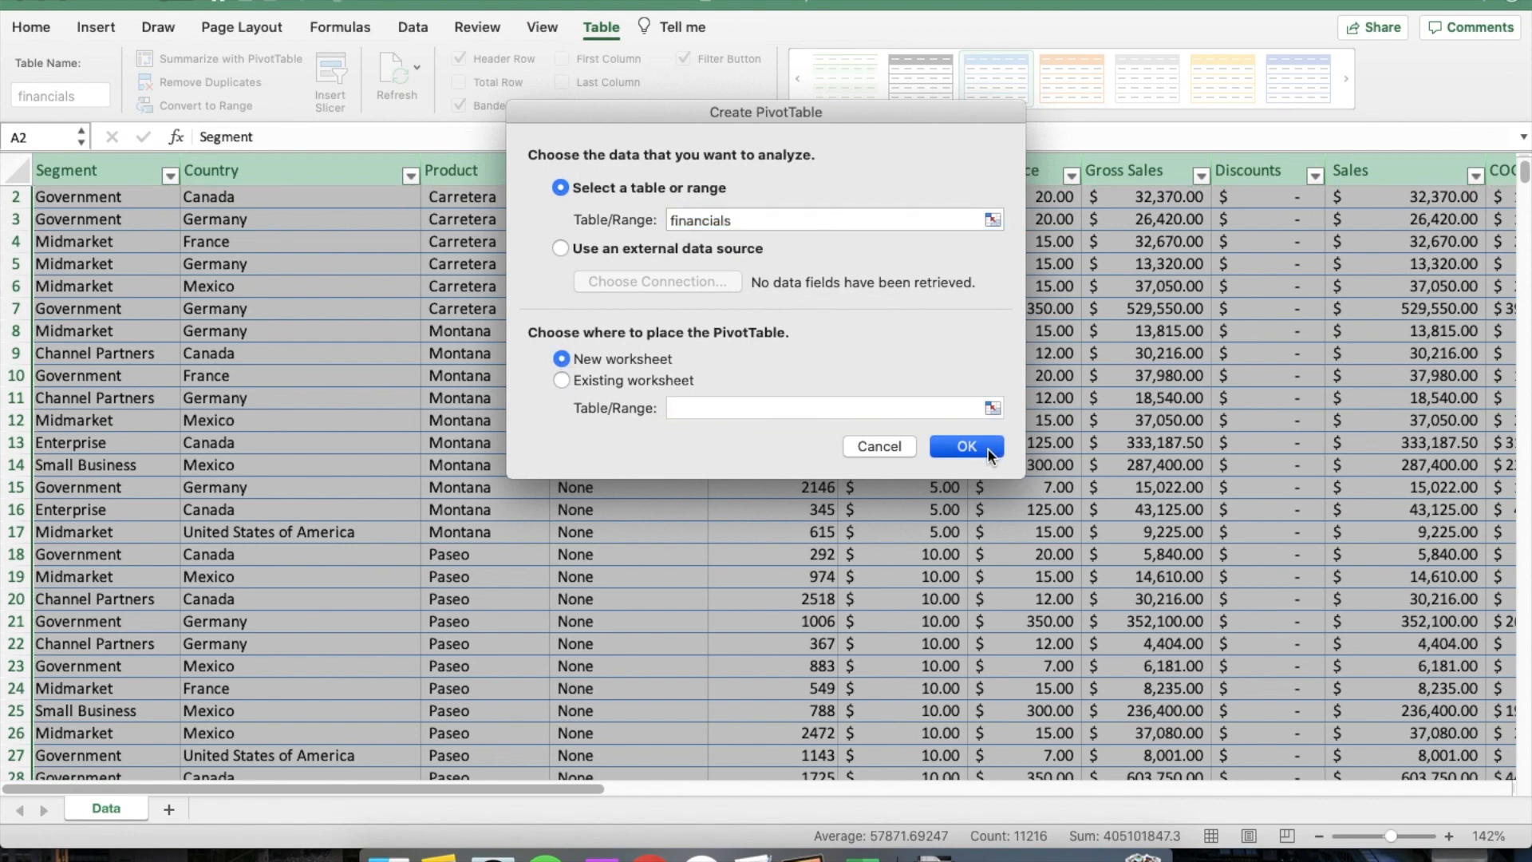
pyautogui.click(967, 446)
# Rename the new PivotTable worksheet as Pivot Table
pyautogui.rightClick(115, 806)
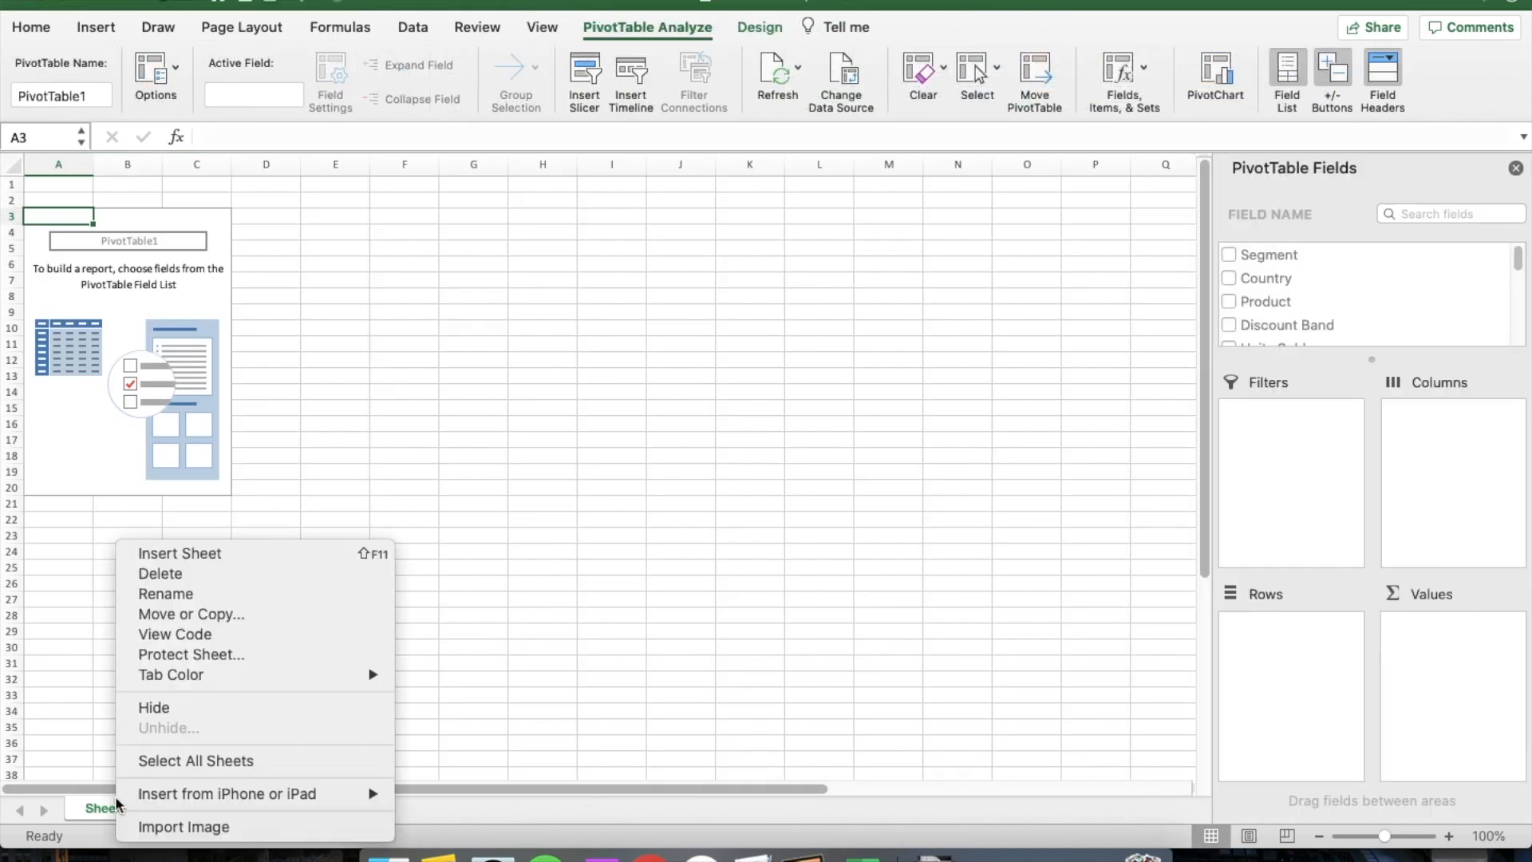
pyautogui.click(241, 595)
pyautogui.write('Pivot tab')
pyautogui.press('BackSpace')
pyautogui.press('BackSpace')
pyautogui.press('BackSpace')
pyautogui.press('BackSpace')
pyautogui.write('Tabls')
pyautogui.press('BackSpace')
pyautogui.write('e')
pyautogui.press('Return')
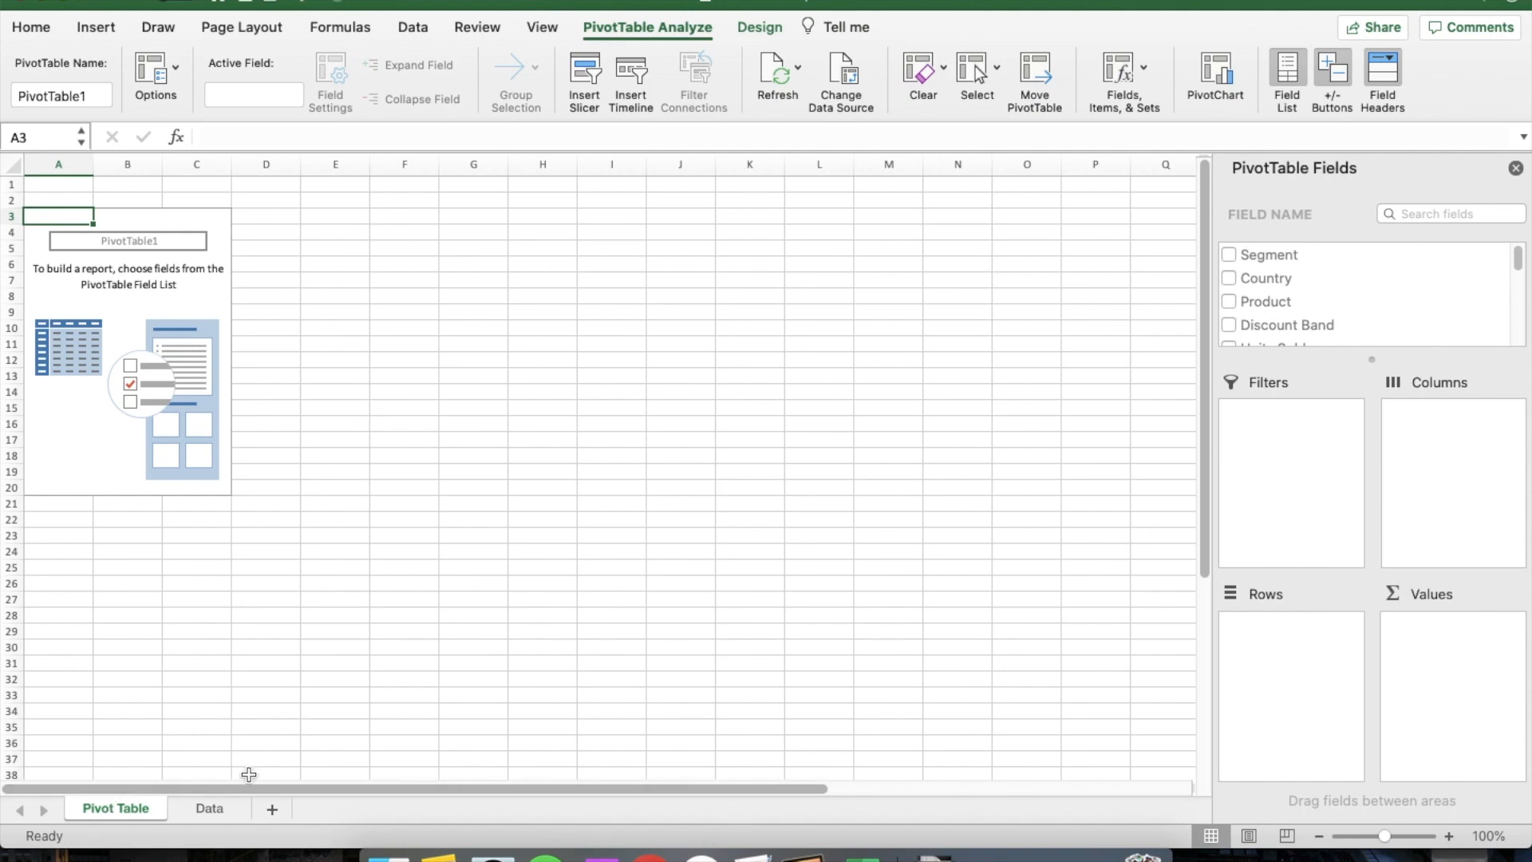
# Try adding the Segment, Country, Product and Discount Band fields to the PivotTable, and remove them all again
pyautogui.click(335, 383)
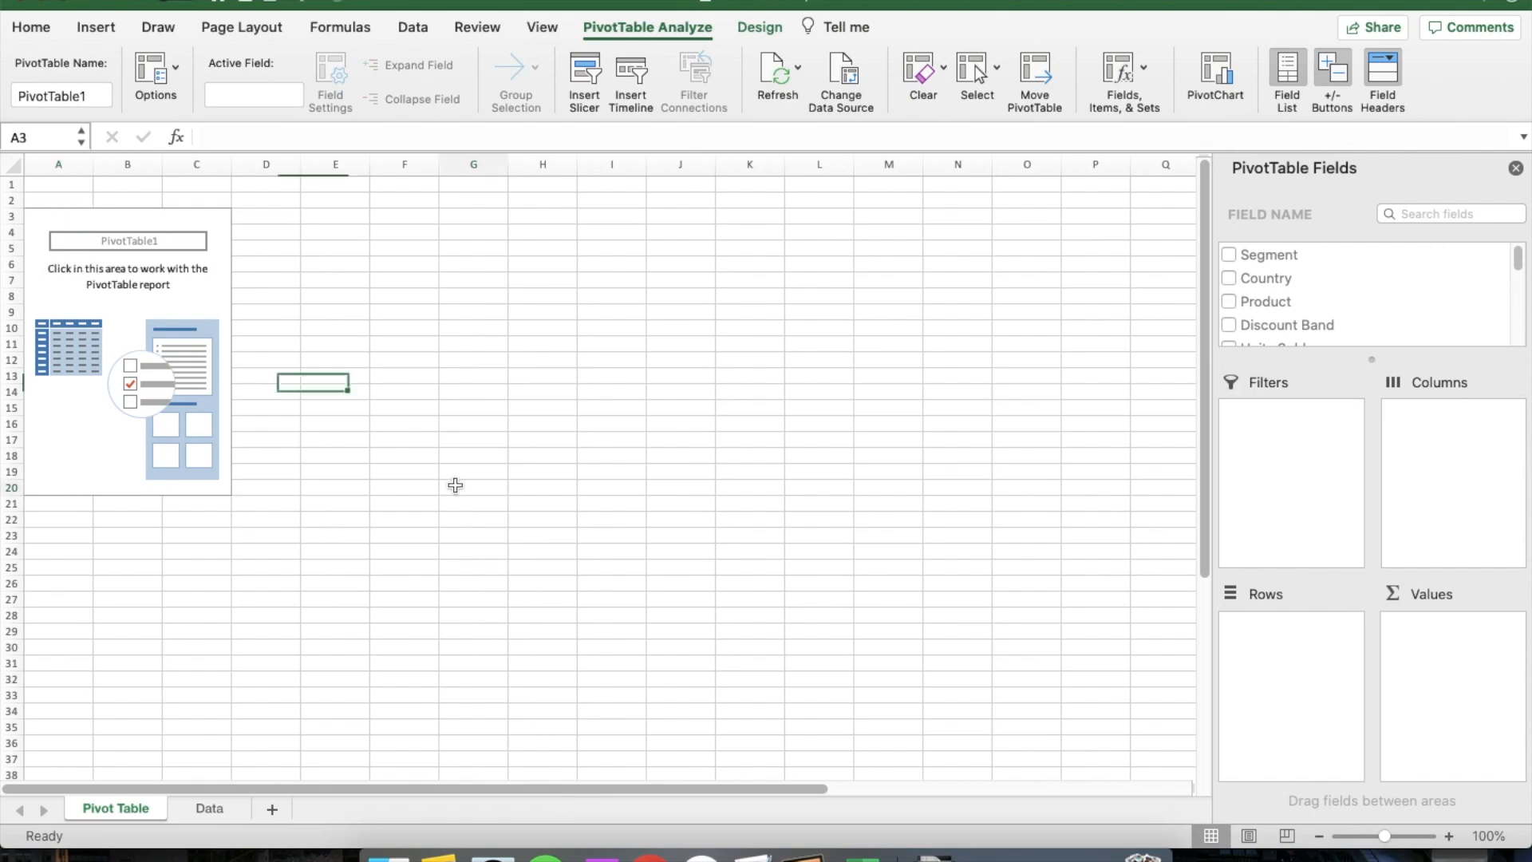
pyautogui.click(128, 248)
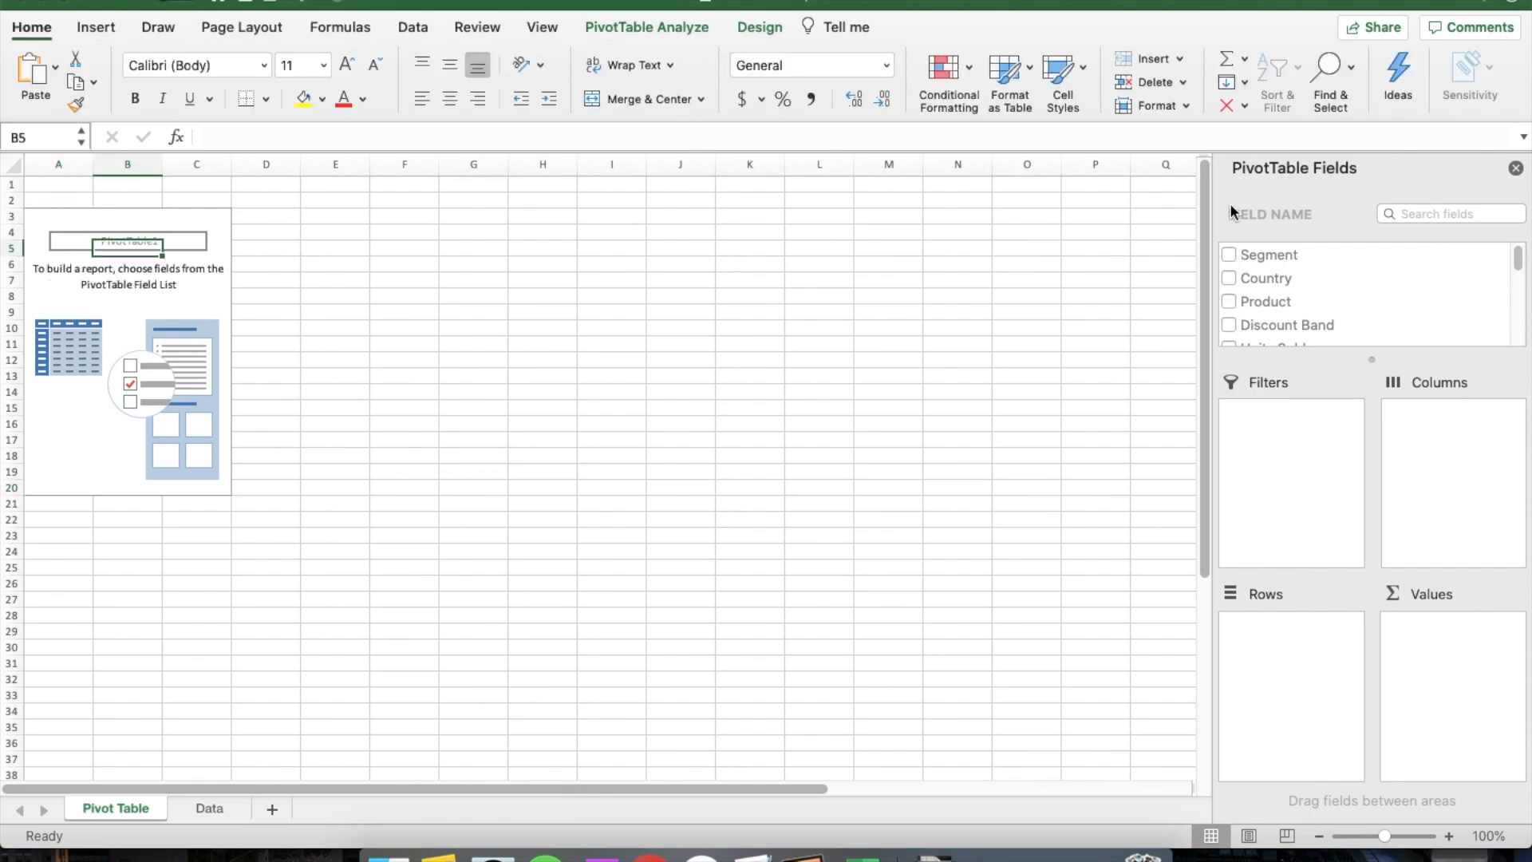
pyautogui.click(1229, 256)
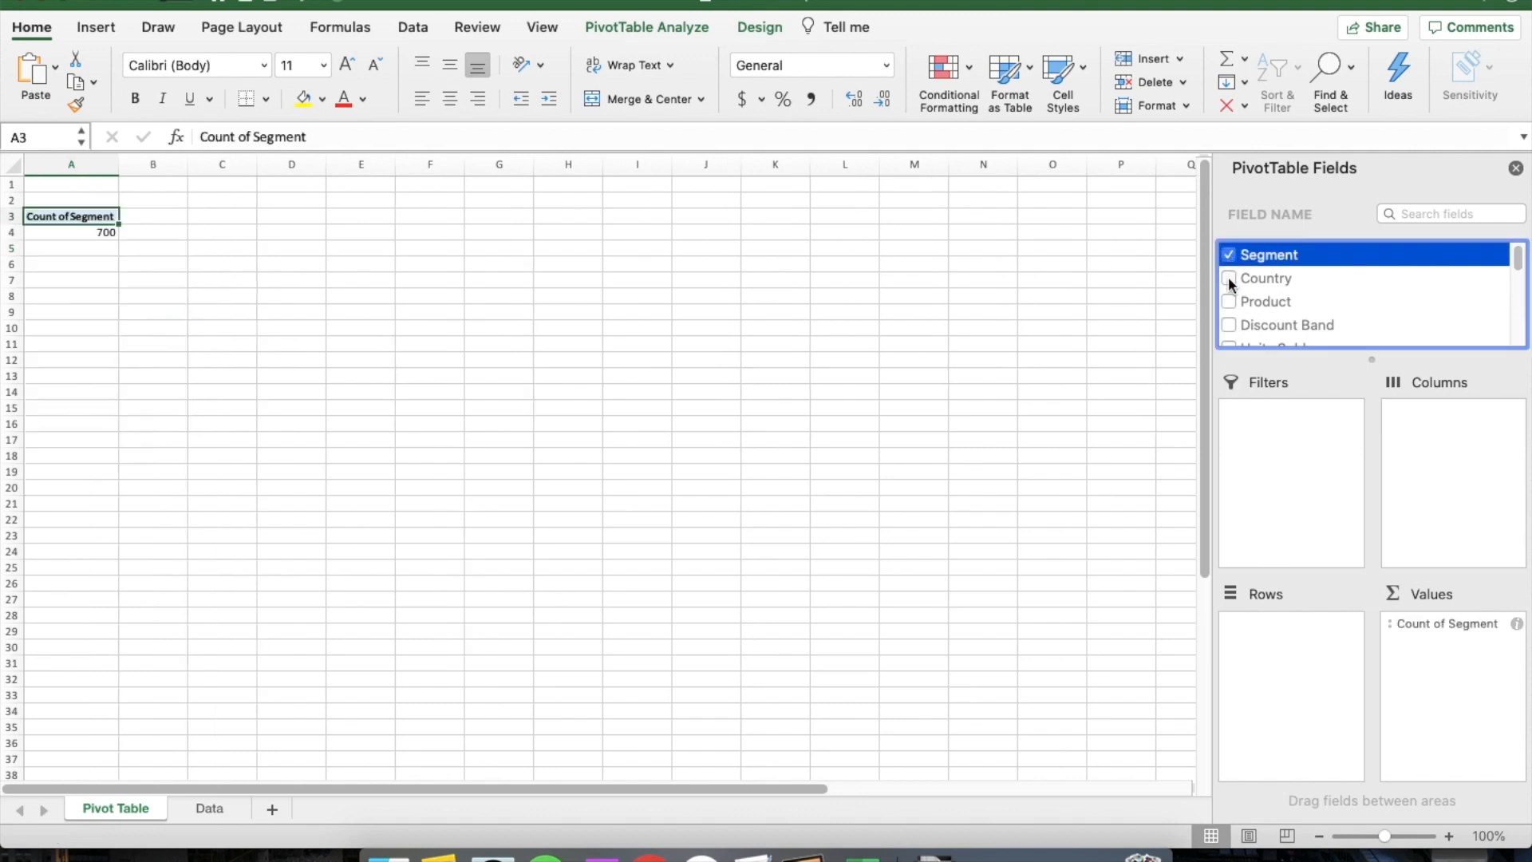
pyautogui.click(1229, 277)
pyautogui.click(1230, 301)
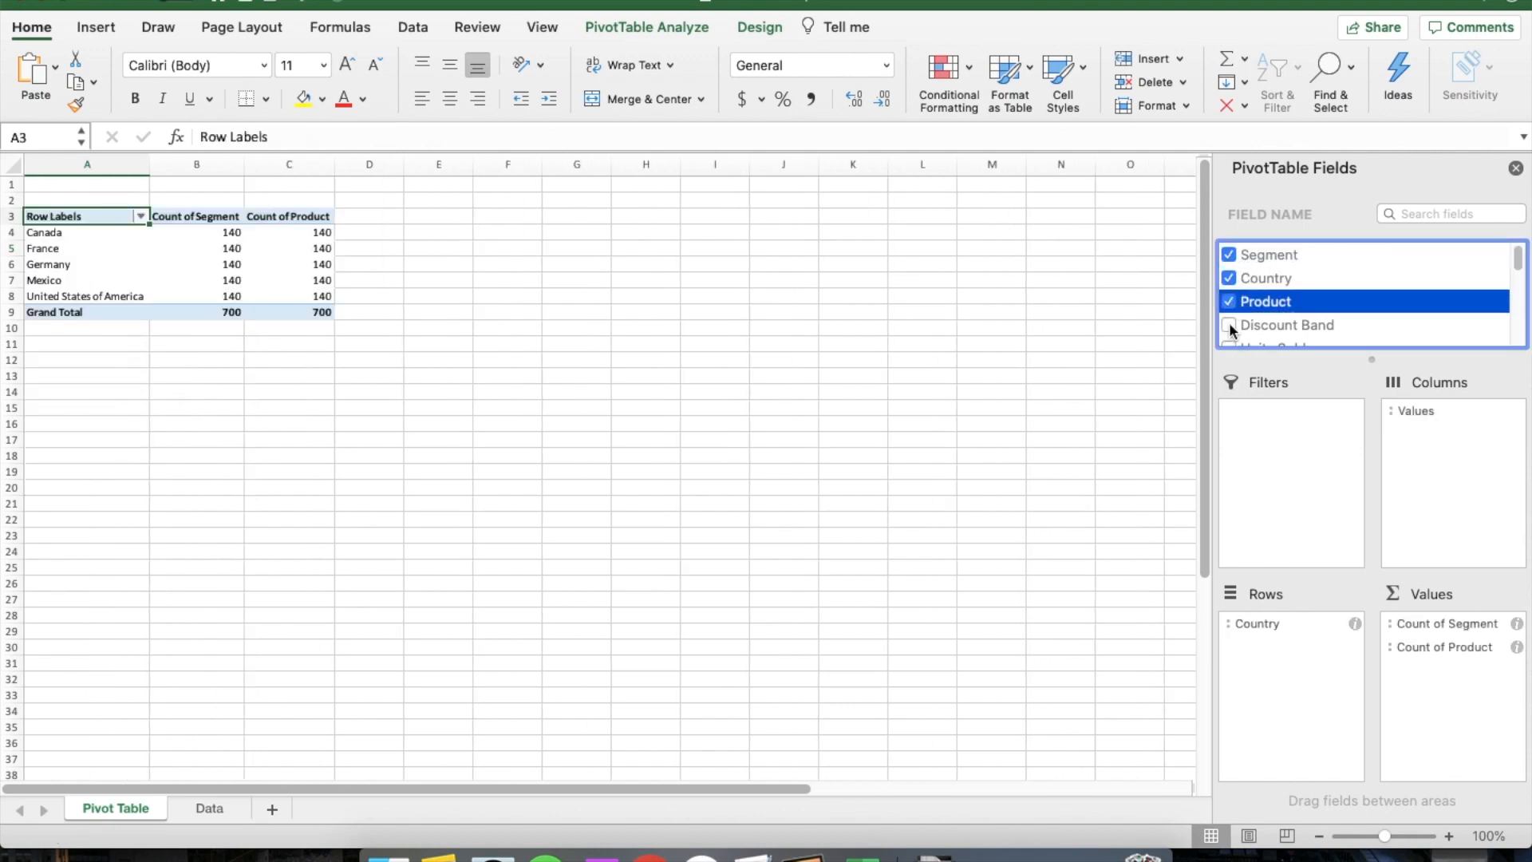
pyautogui.click(1229, 325)
pyautogui.click(1229, 325)
pyautogui.click(1229, 301)
pyautogui.click(1229, 279)
pyautogui.click(1229, 254)
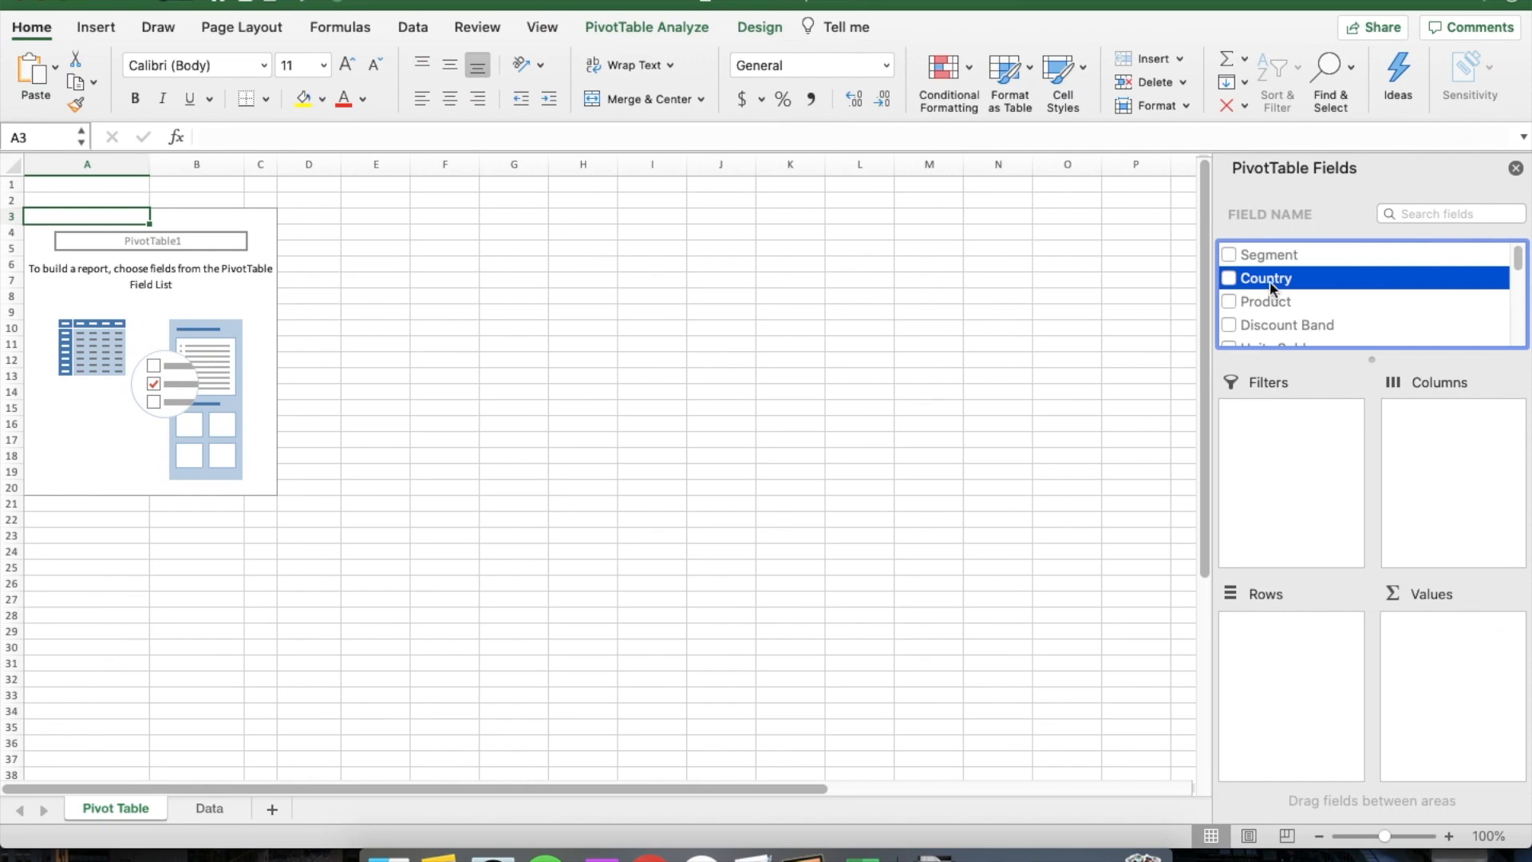
# Place the Product and Country fields in the PivotTable rows, with Country above Product
pyautogui.click(1229, 302)
pyautogui.moveTo(1427, 623); pyautogui.dragTo(1296, 649)
pyautogui.click(1227, 278)
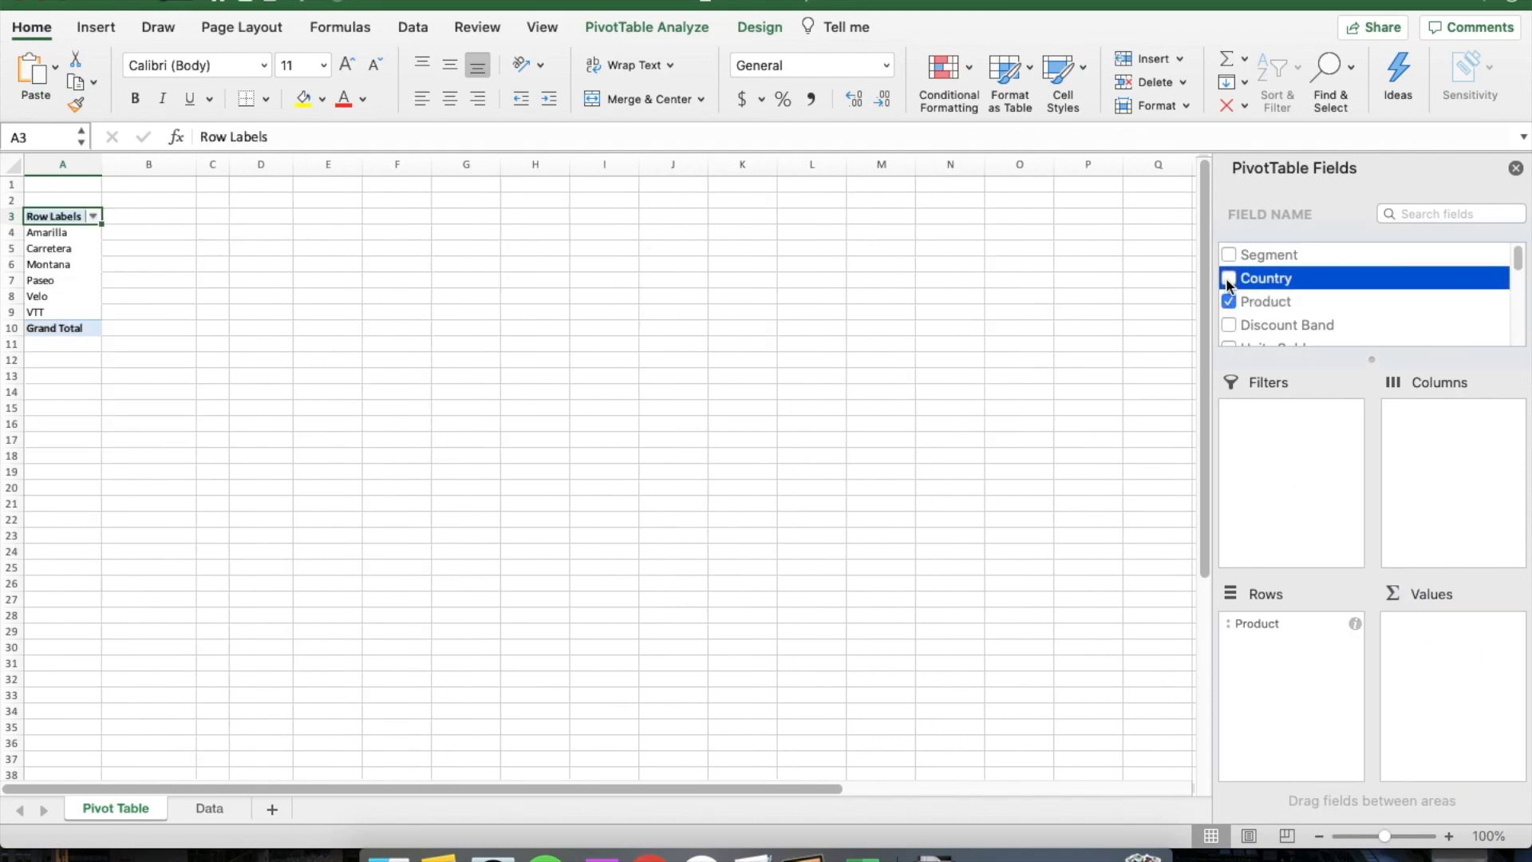
pyautogui.moveTo(1248, 642); pyautogui.dragTo(1245, 615)
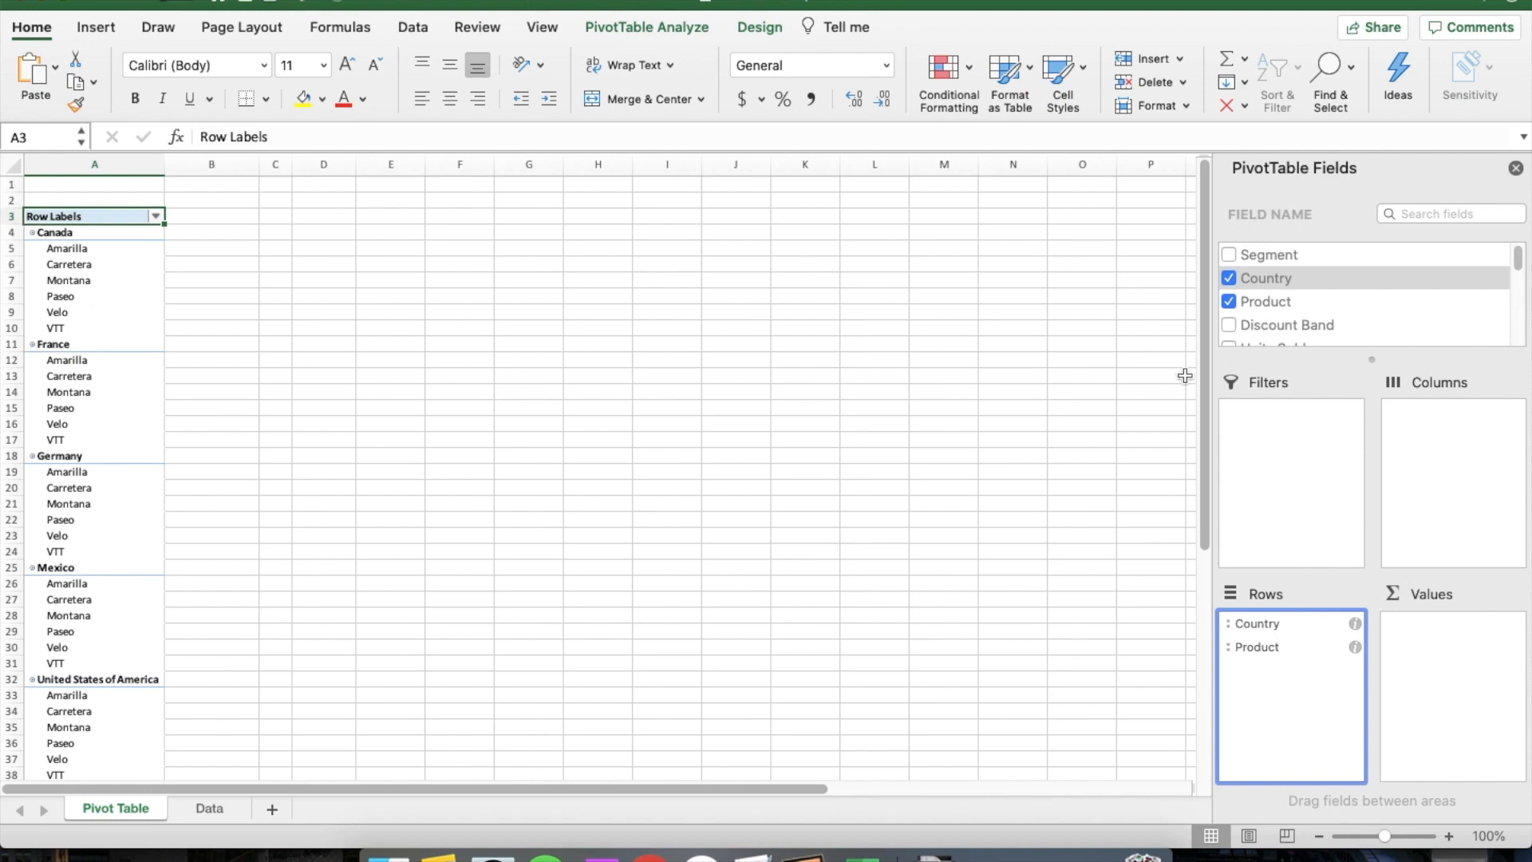
# Add Gross Sales as the PivotTable's summed values and place the Year field in the columns
pyautogui.scroll(-3, 1362, 335)
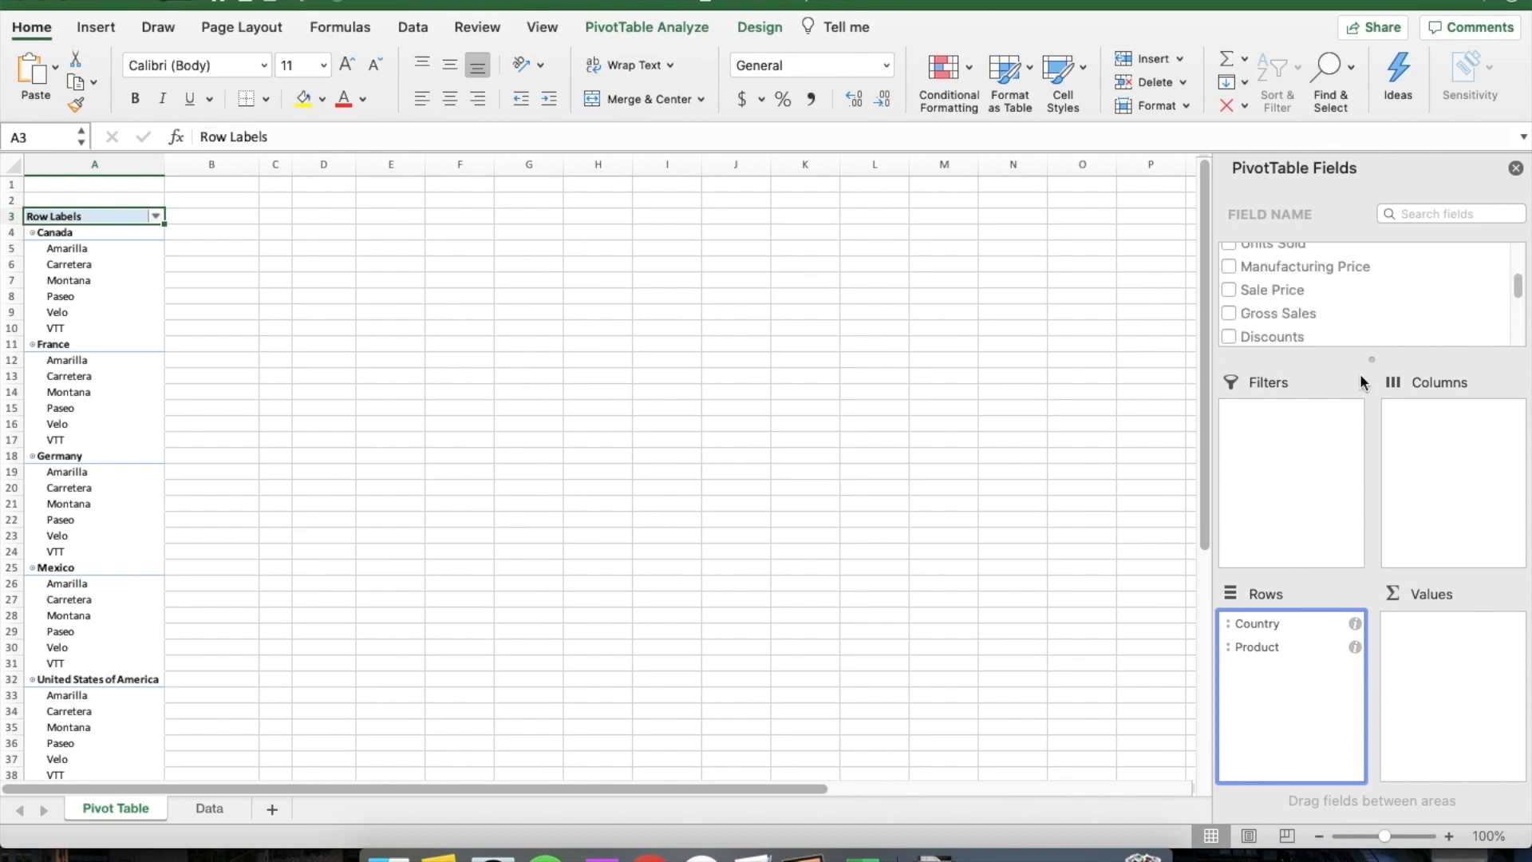
pyautogui.click(1228, 312)
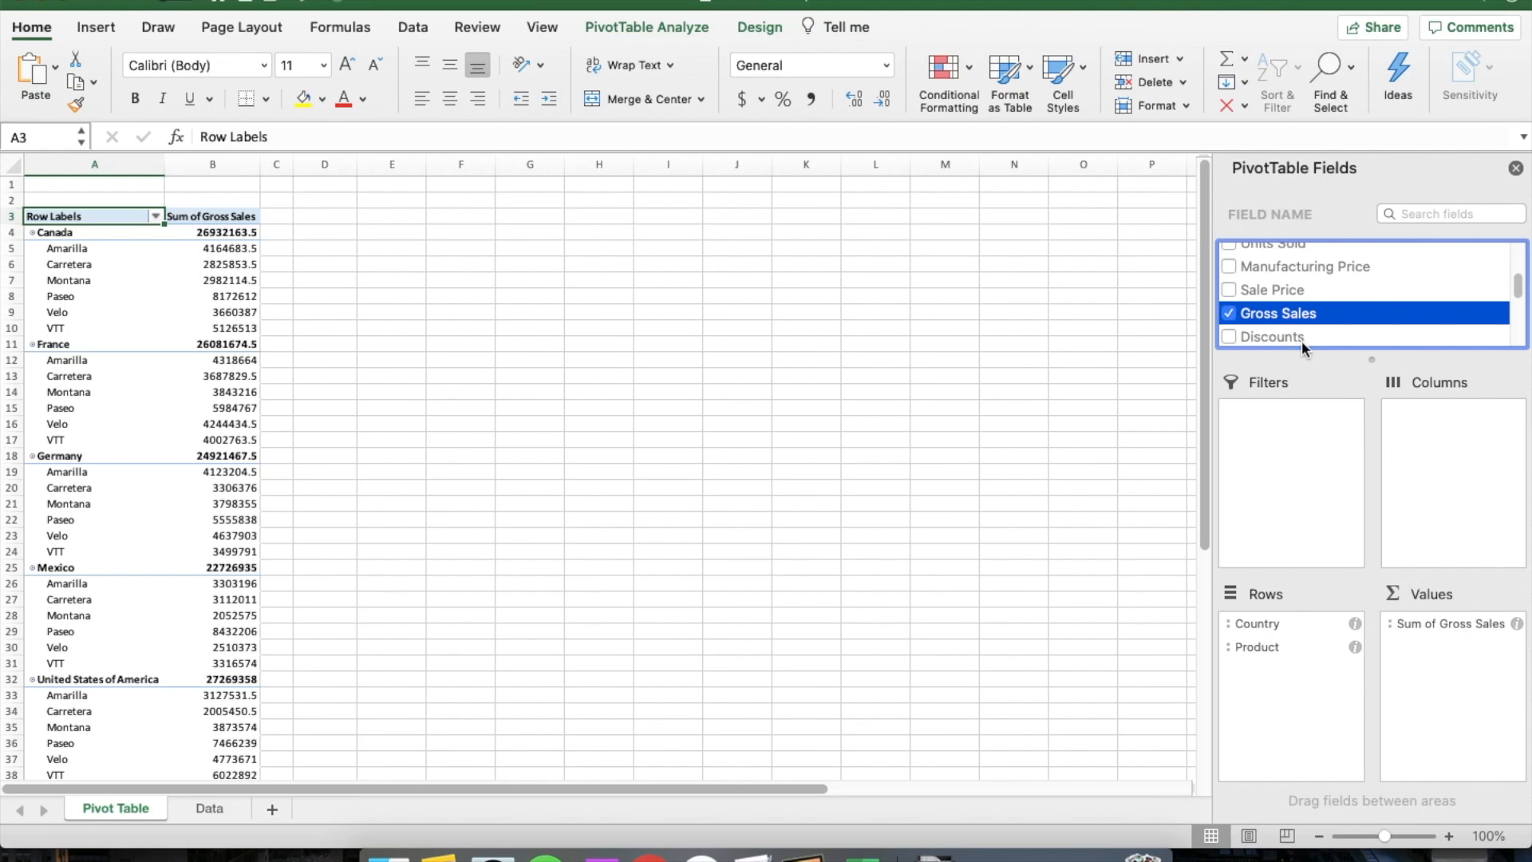
pyautogui.scroll(-3, 1301, 340)
pyautogui.scroll(-3, 1301, 340)
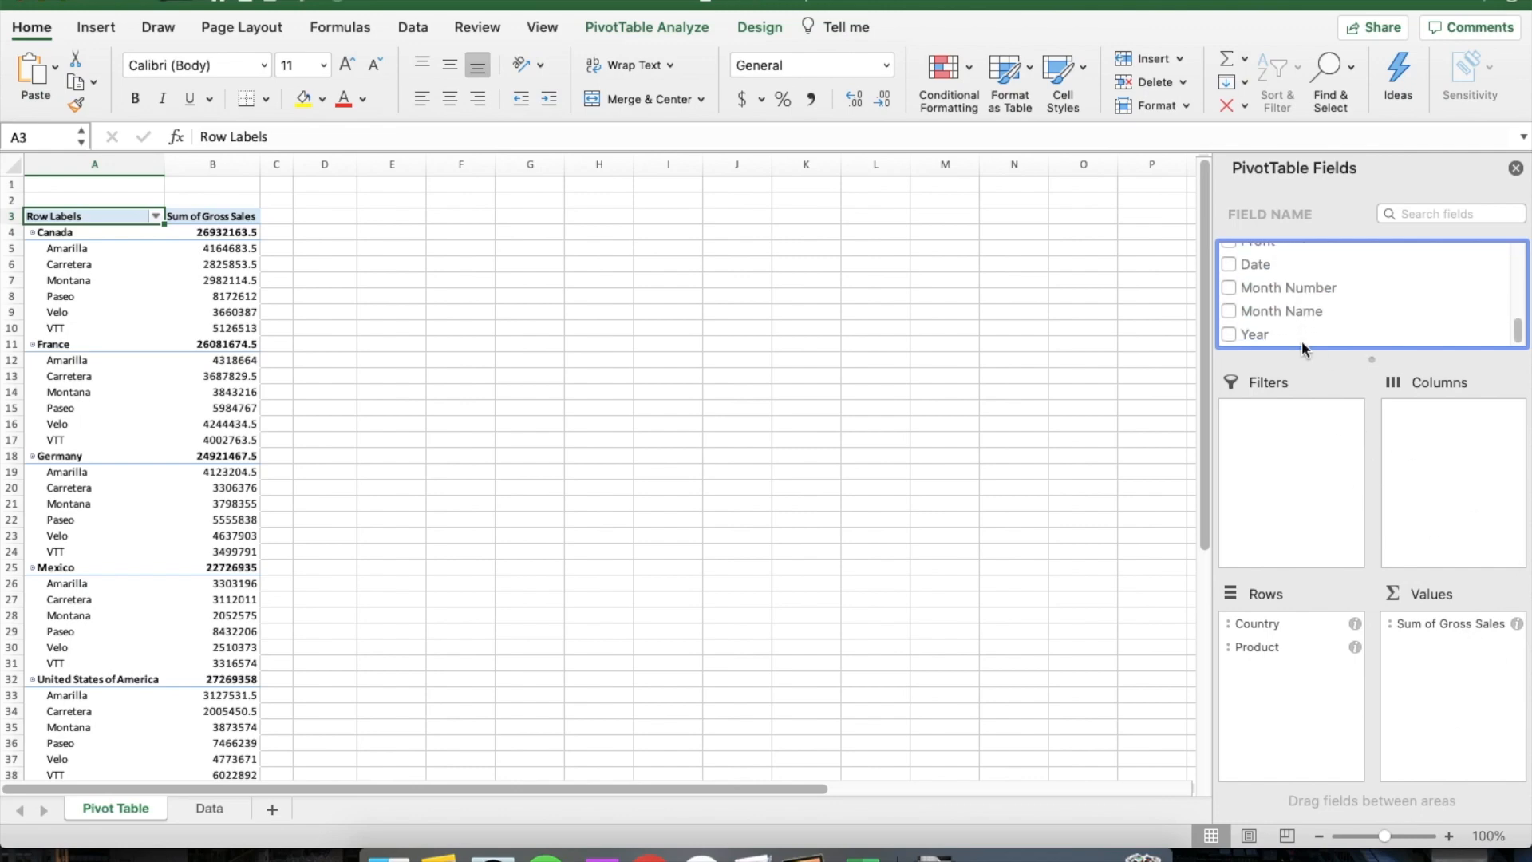
pyautogui.click(1227, 335)
pyautogui.moveTo(1424, 640); pyautogui.dragTo(1435, 480)
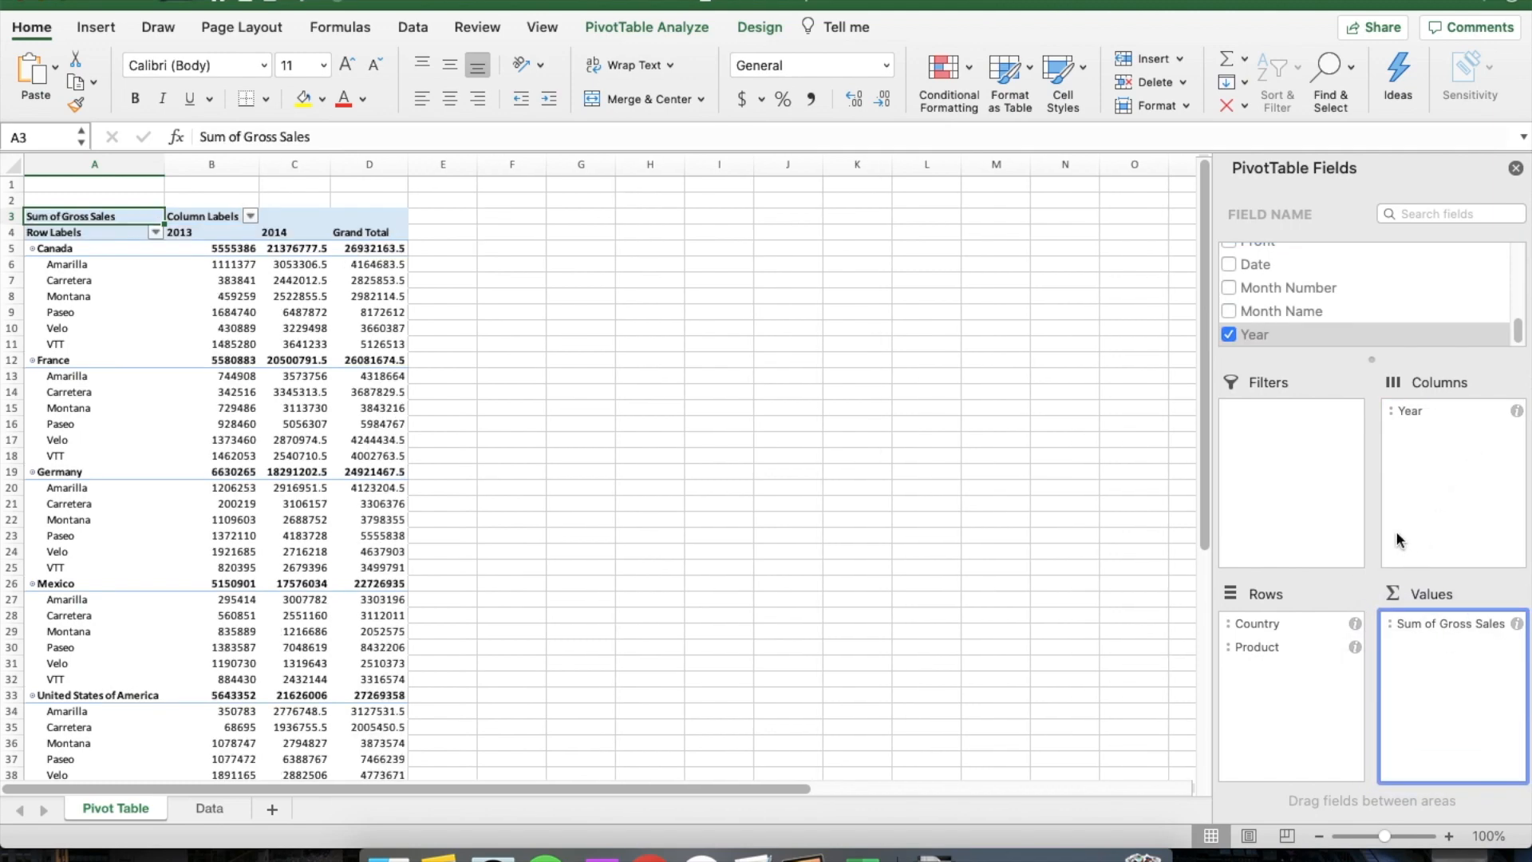
# Format all PivotTable sales values in B5:D40 as Currency with the $ symbol, two decimal places and red unsigned negative numbers
pyautogui.moveTo(1385, 839); pyautogui.dragTo(1401, 840)
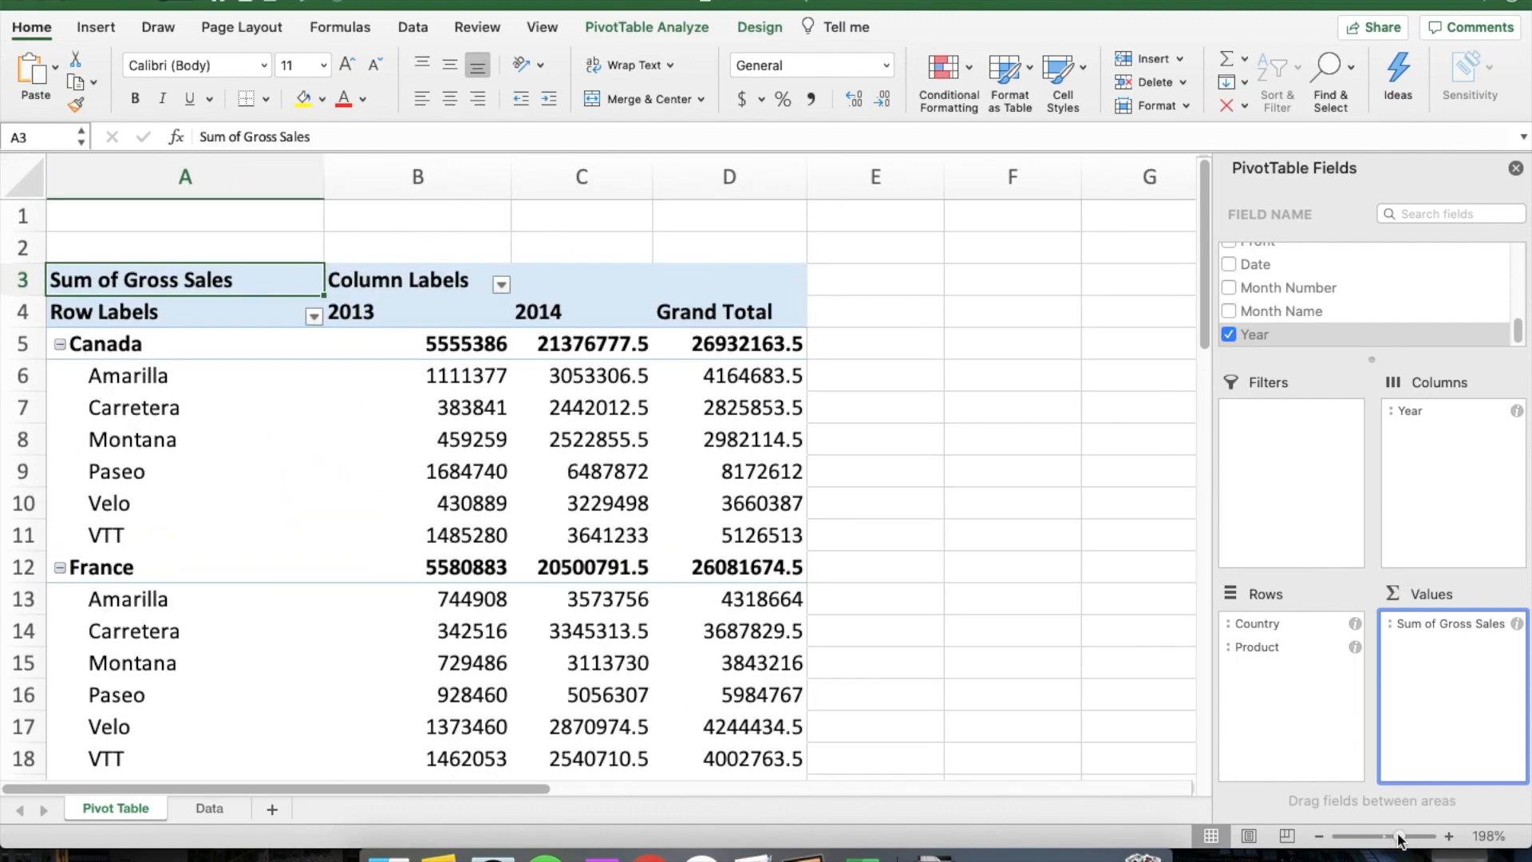
pyautogui.scroll(-10, 781, 421)
pyautogui.scroll(10, 781, 422)
pyautogui.moveTo(423, 359); pyautogui.dragTo(725, 716)
pyautogui.rightClick(565, 568)
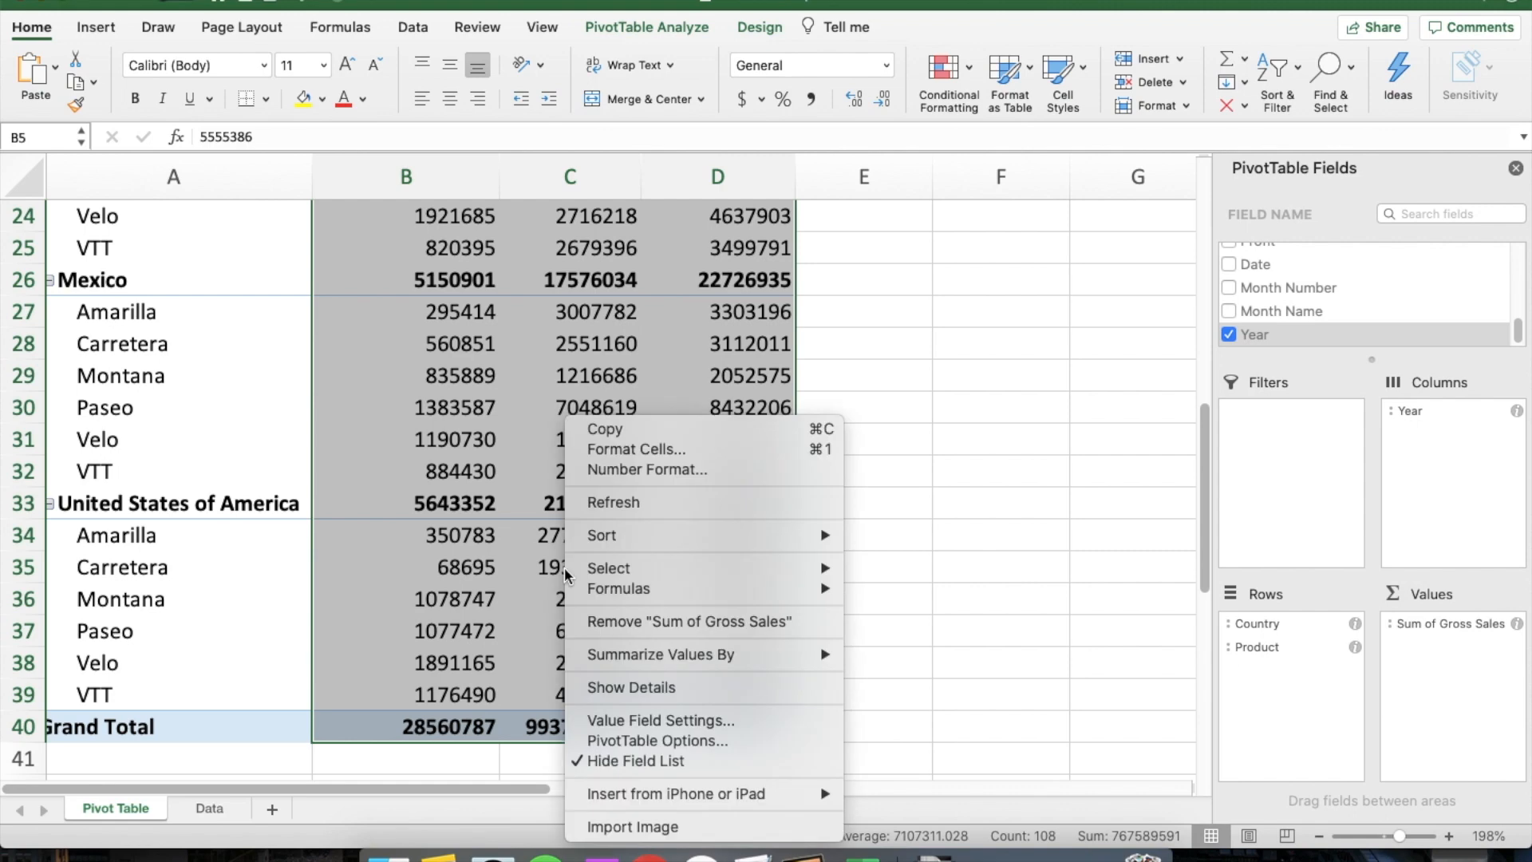
pyautogui.click(658, 470)
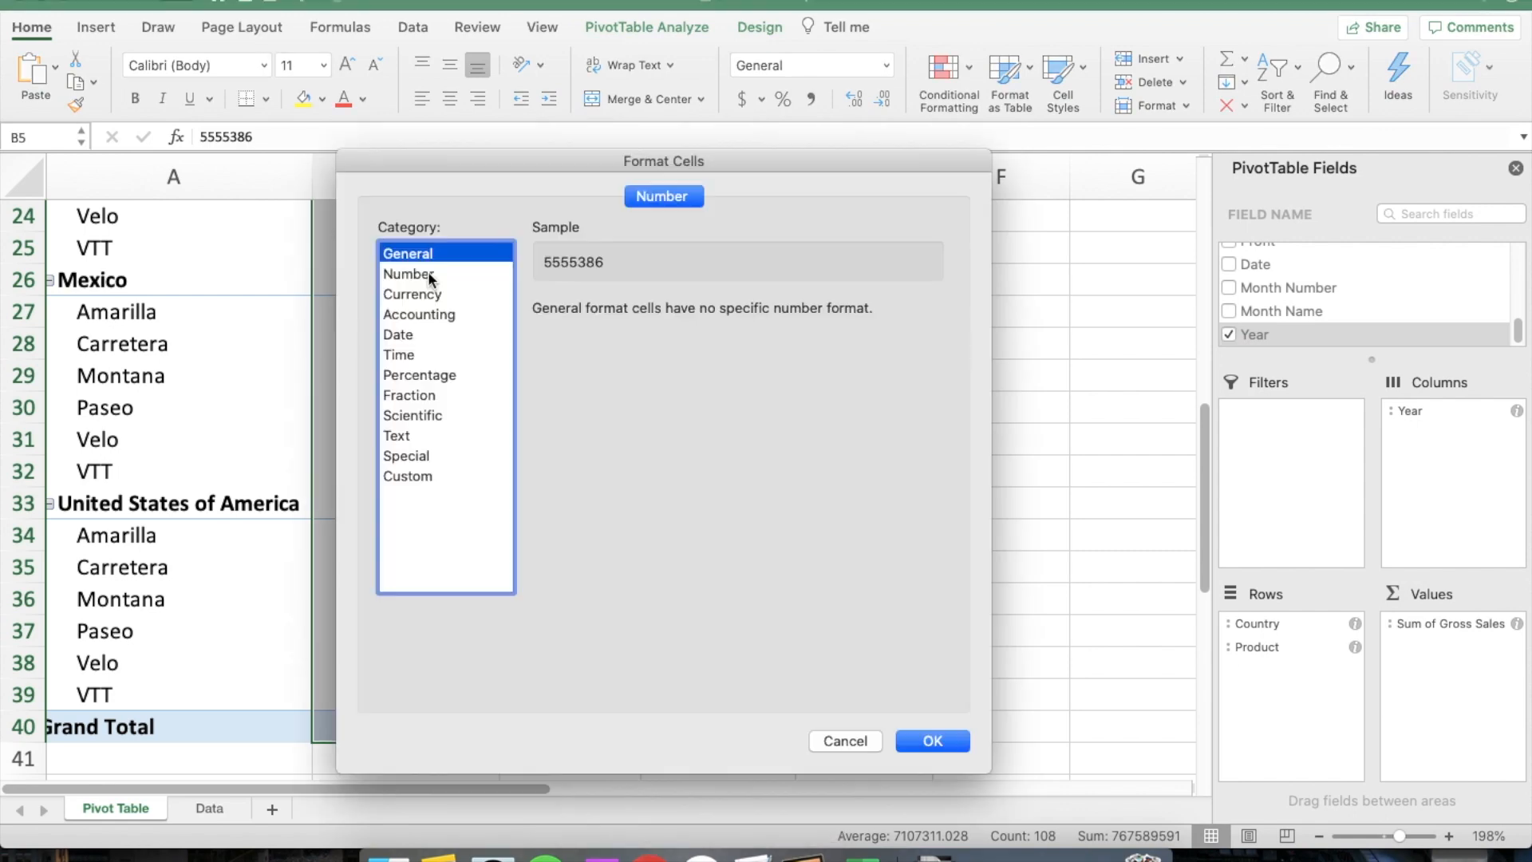
pyautogui.click(428, 274)
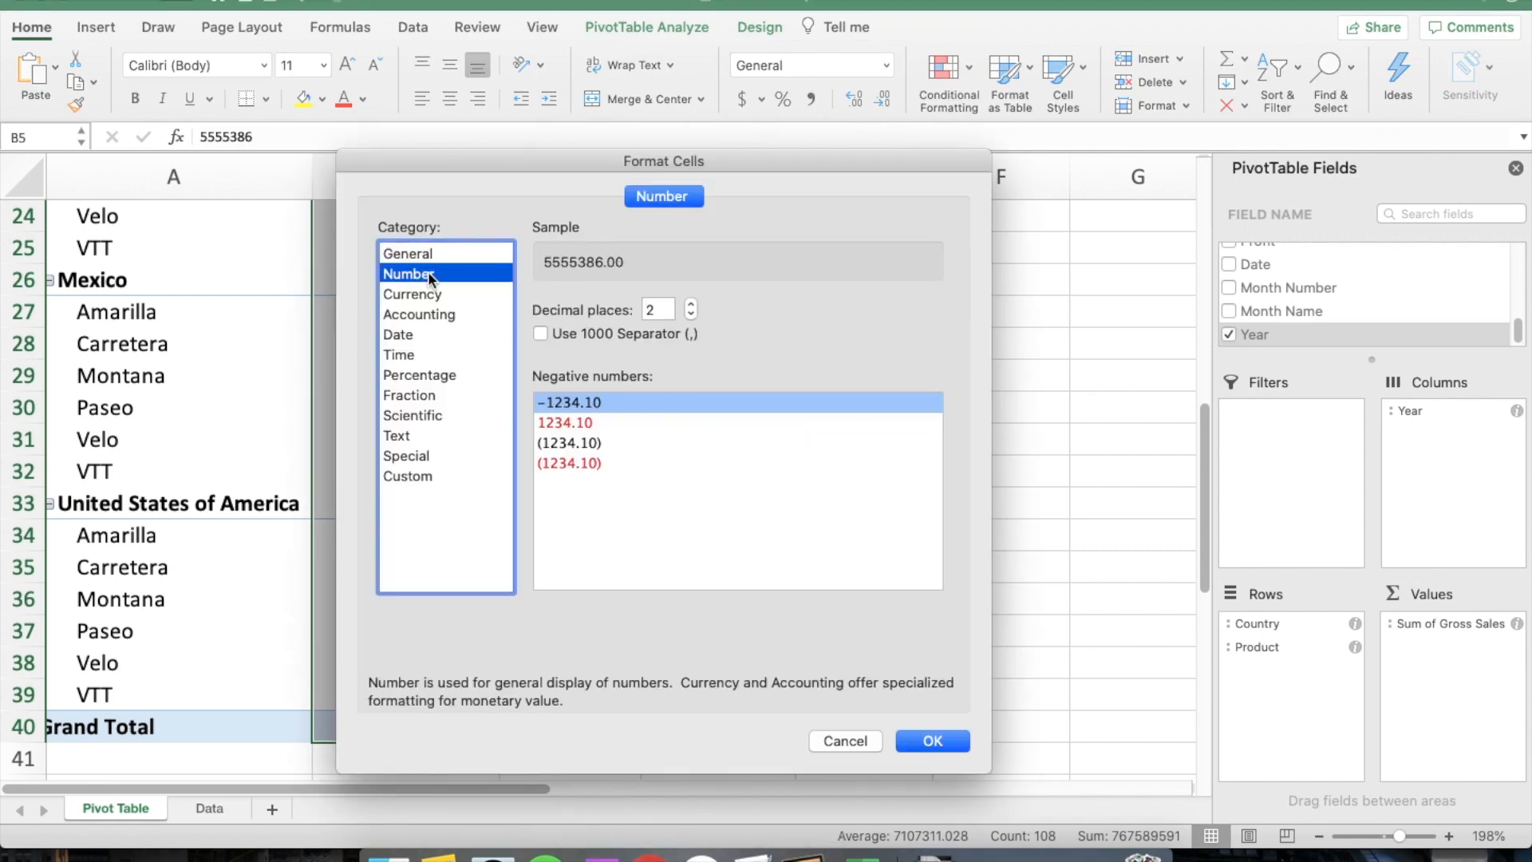
pyautogui.click(561, 416)
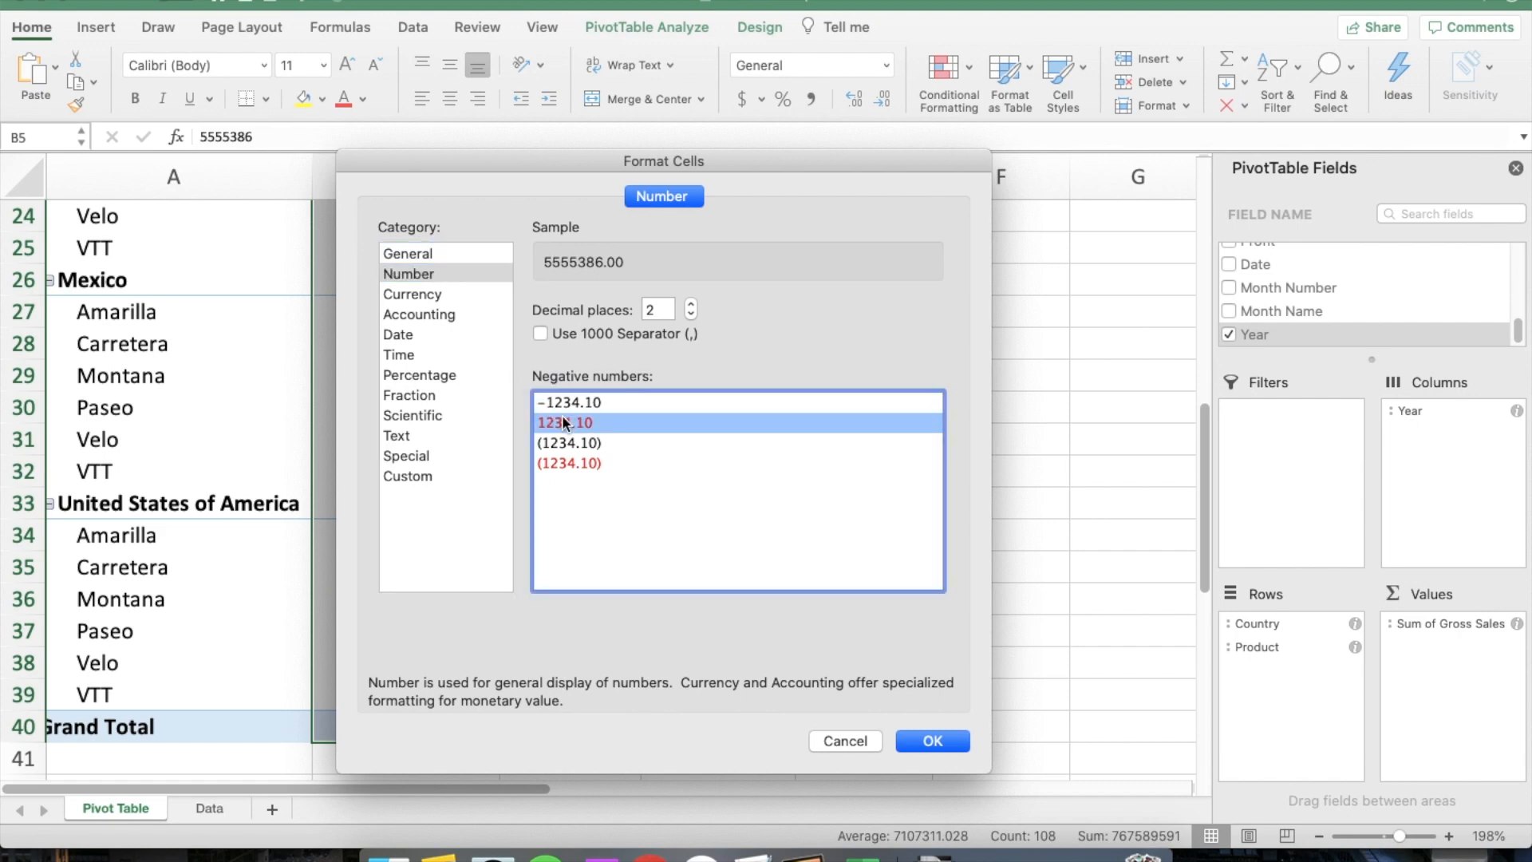
pyautogui.click(440, 294)
pyautogui.click(587, 424)
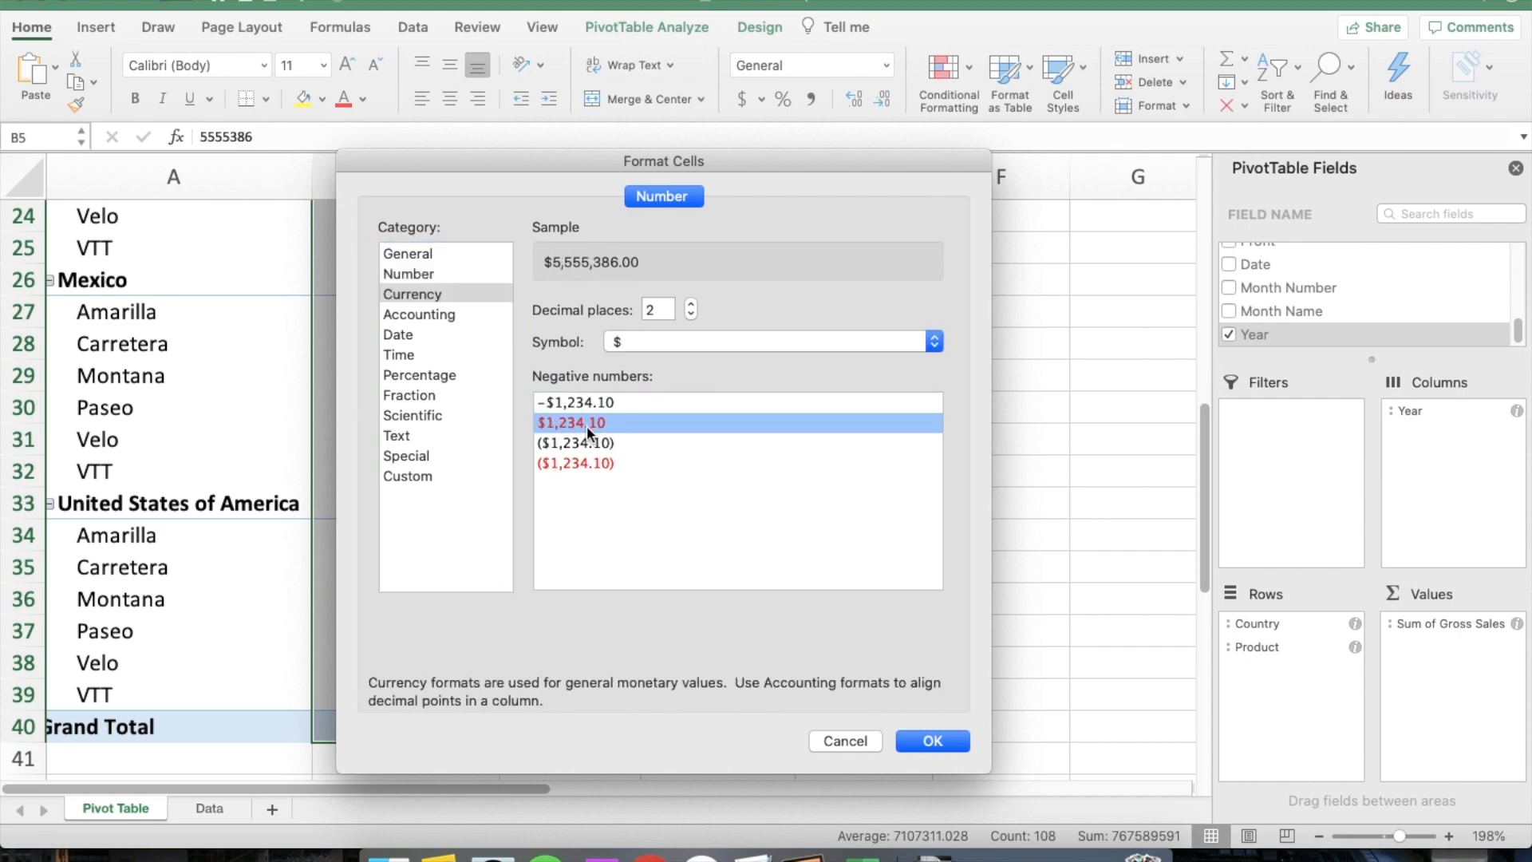
pyautogui.click(929, 742)
pyautogui.scroll(10, 861, 529)
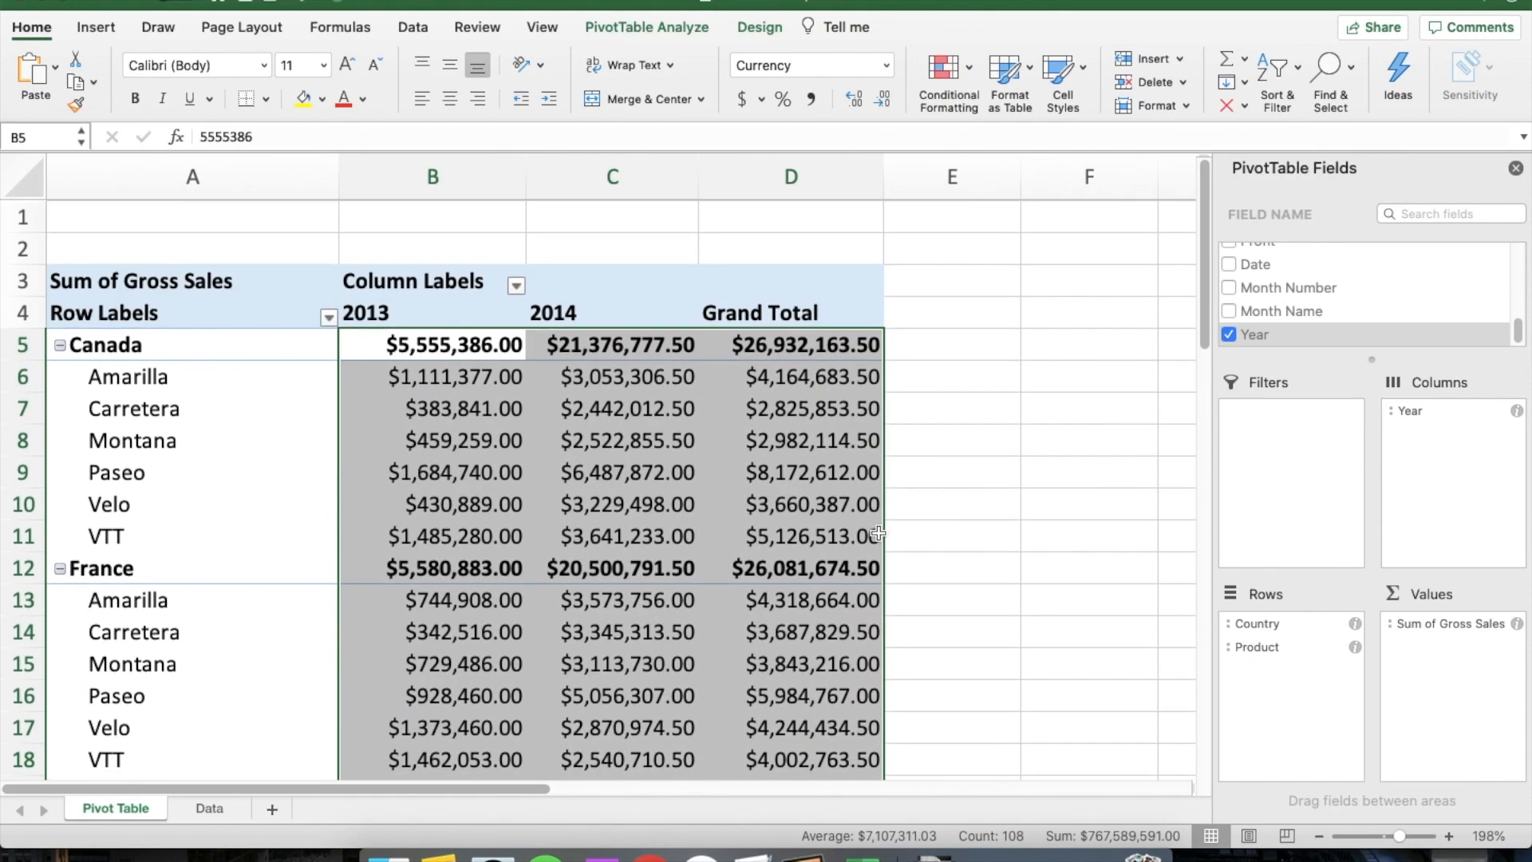
# Look through the formatted PivotTable, compare it with the source records on the Data sheet, and return to the PivotTable
pyautogui.moveTo(1398, 844); pyautogui.dragTo(1388, 846)
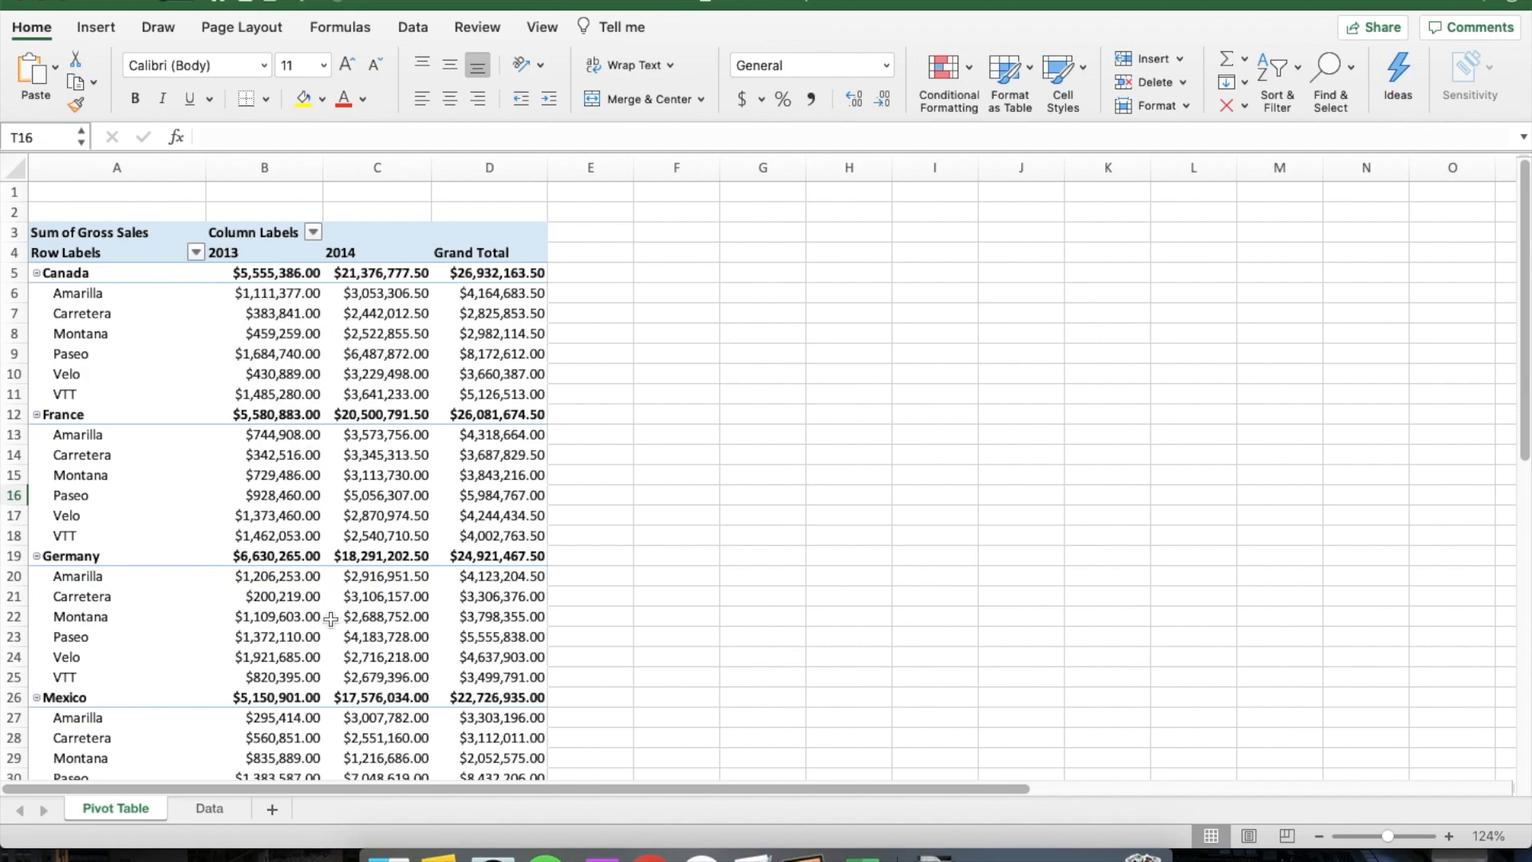
pyautogui.scroll(-2, 331, 620)
pyautogui.scroll(-2, 330, 620)
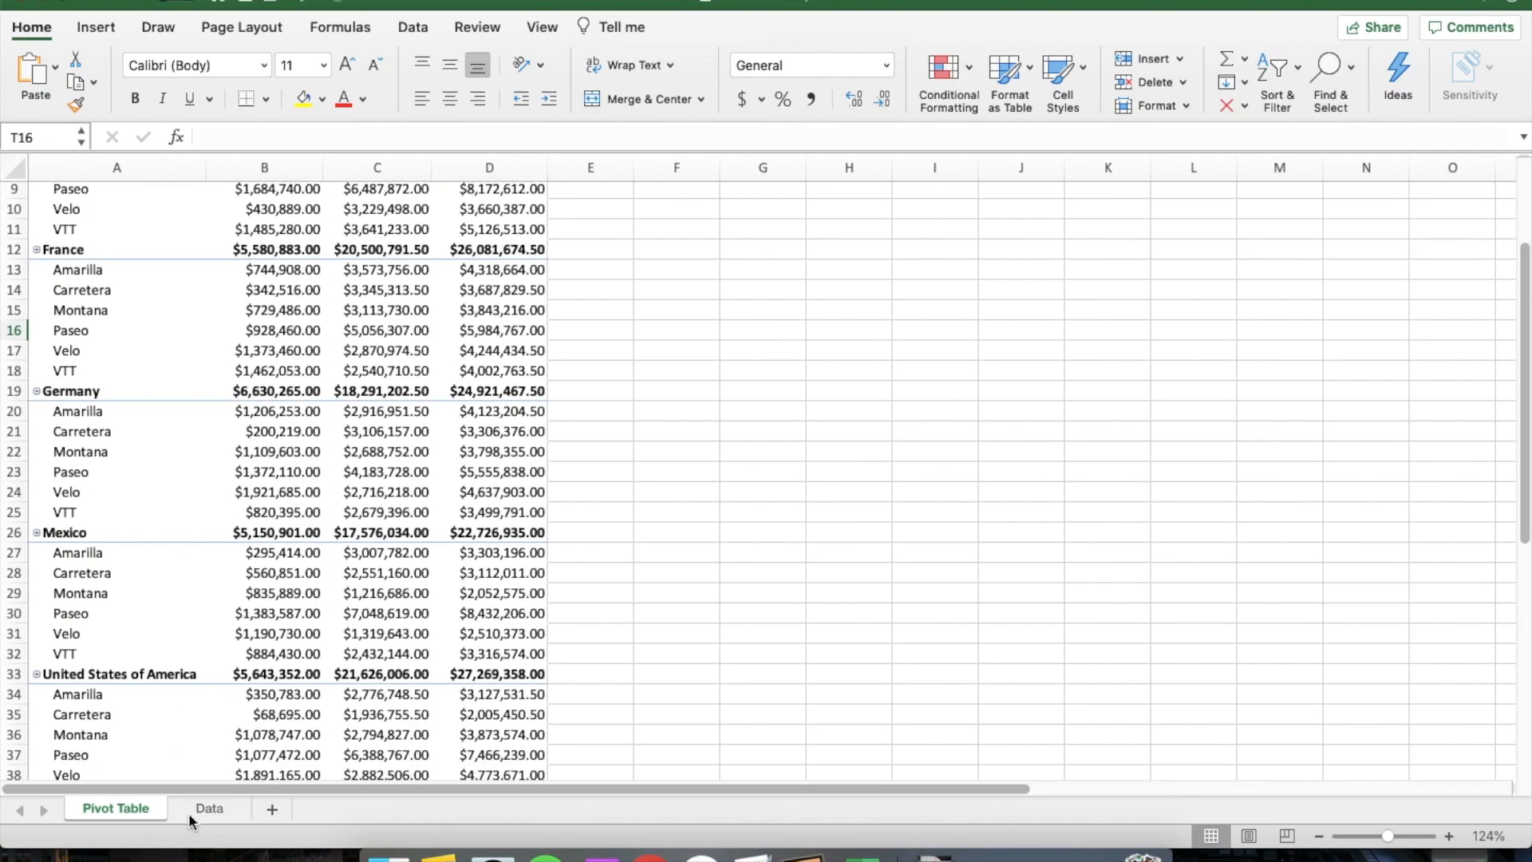
pyautogui.click(208, 809)
pyautogui.scroll(-20, 670, 432)
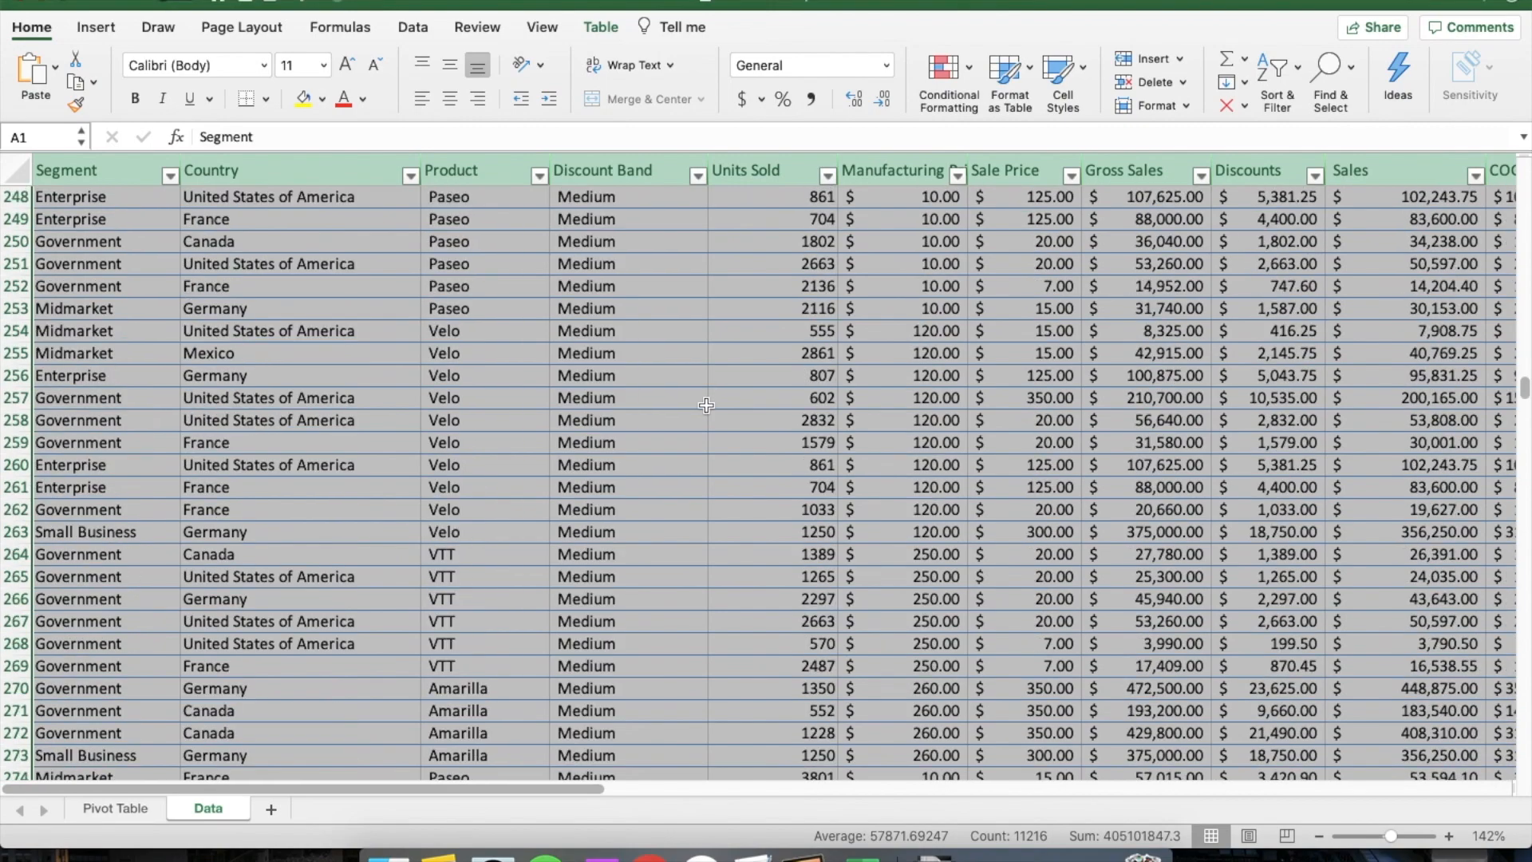
pyautogui.scroll(-20, 707, 405)
pyautogui.scroll(20, 707, 406)
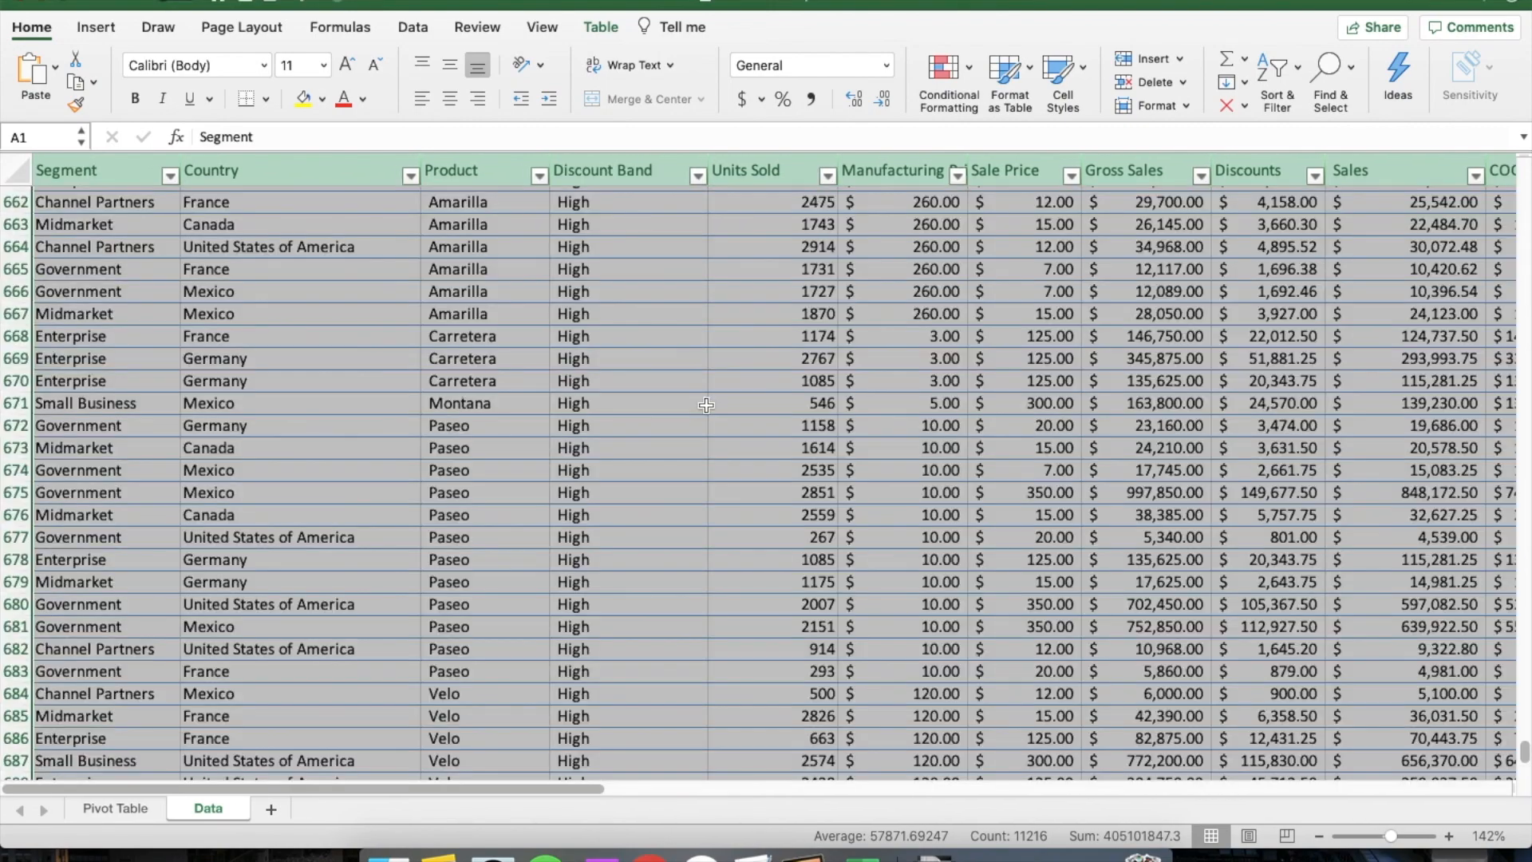
pyautogui.scroll(20, 706, 405)
pyautogui.click(825, 432)
pyautogui.scroll(3, 827, 437)
pyautogui.scroll(15, 827, 437)
pyautogui.click(69, 808)
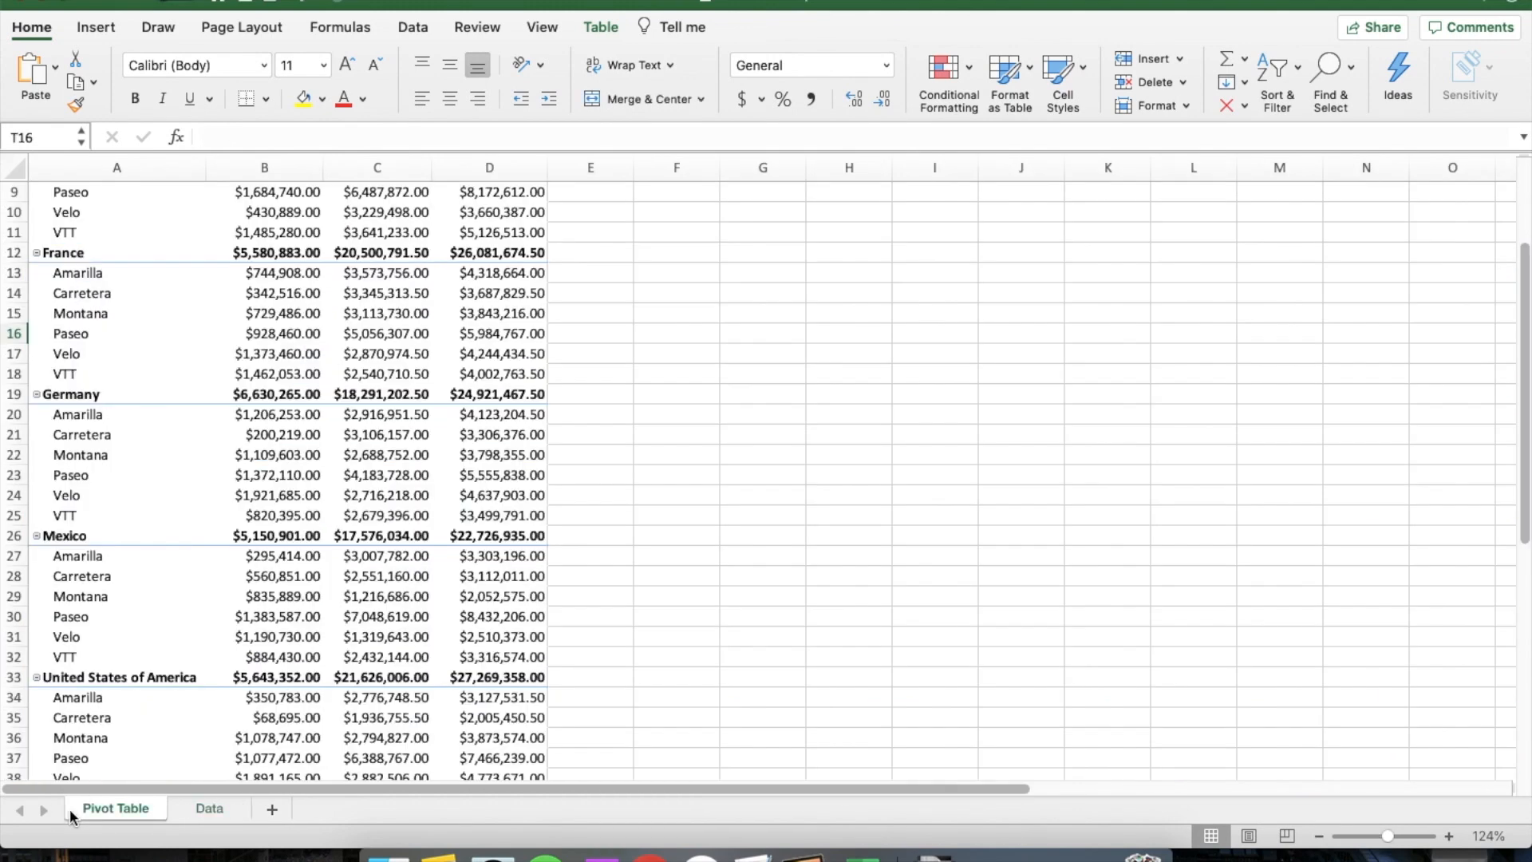
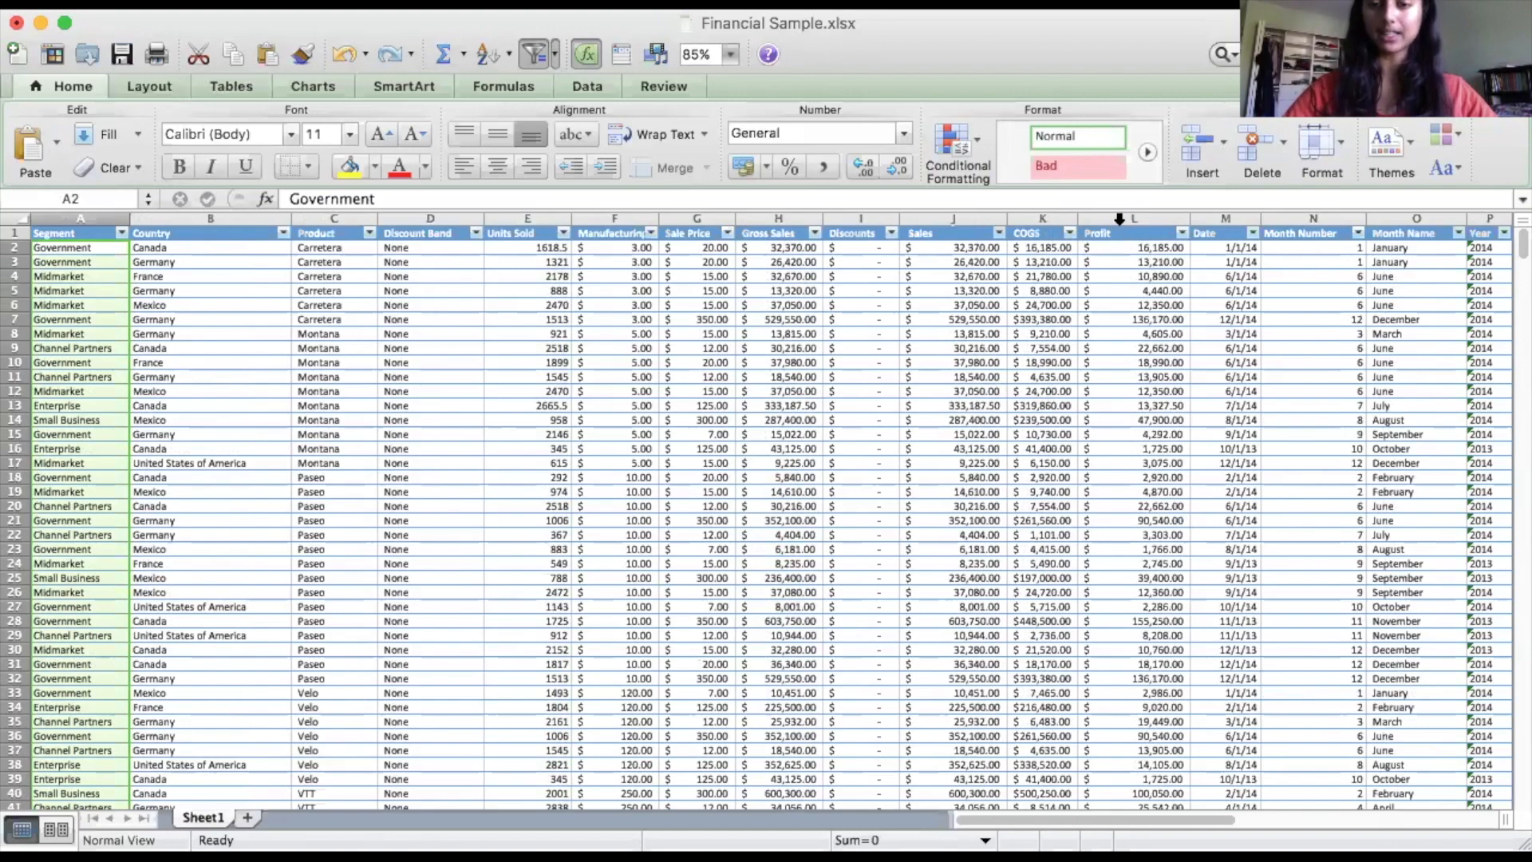
# Try charting the Segment and Profit columns of the raw data as a clustered column chart, and delete the chart again
pyautogui.click(1120, 219)
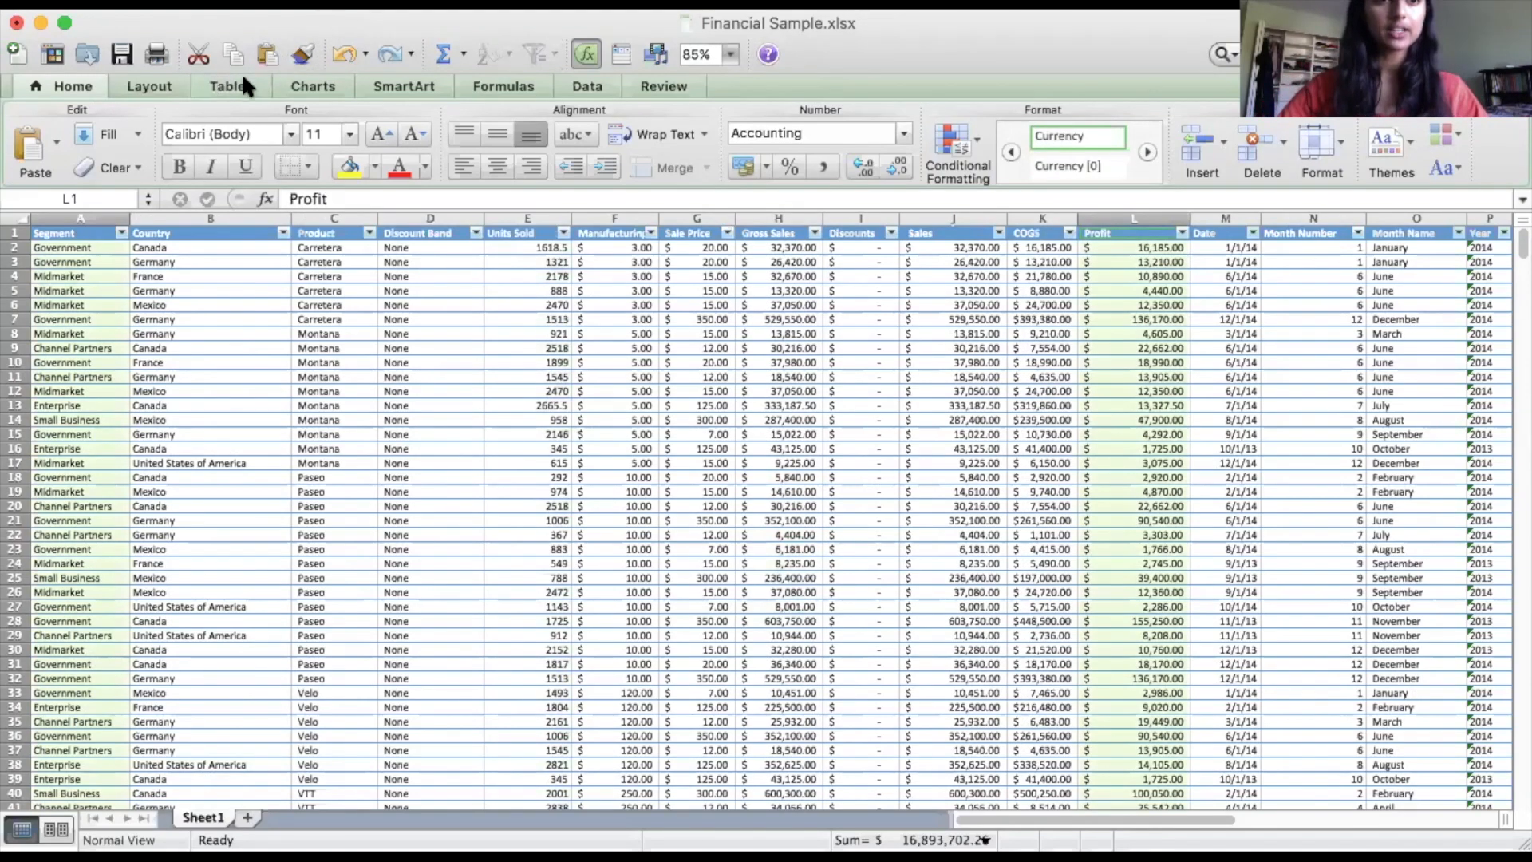
pyautogui.click(306, 88)
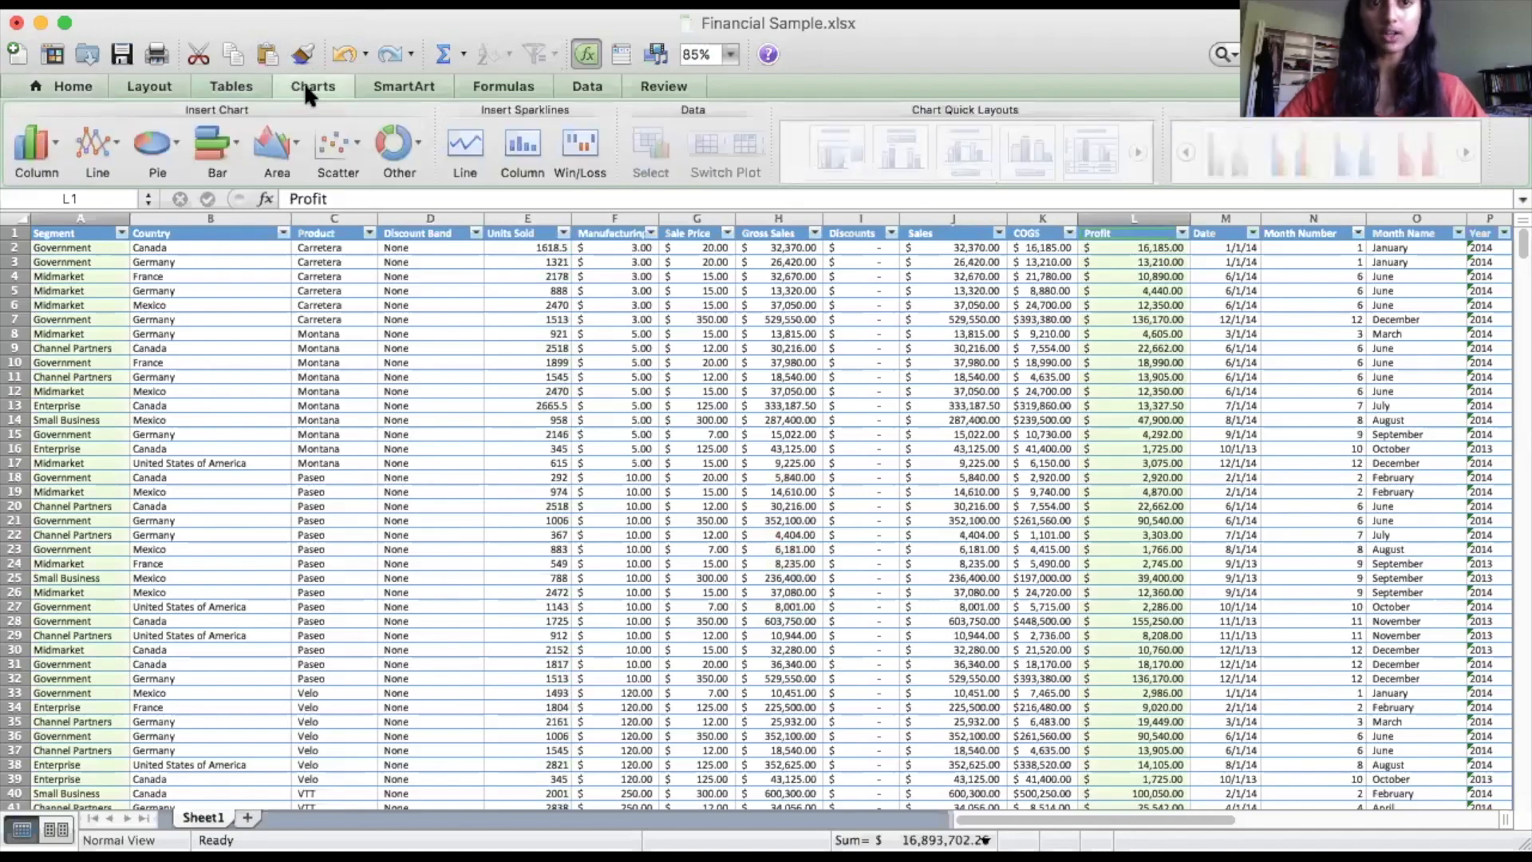
pyautogui.click(36, 152)
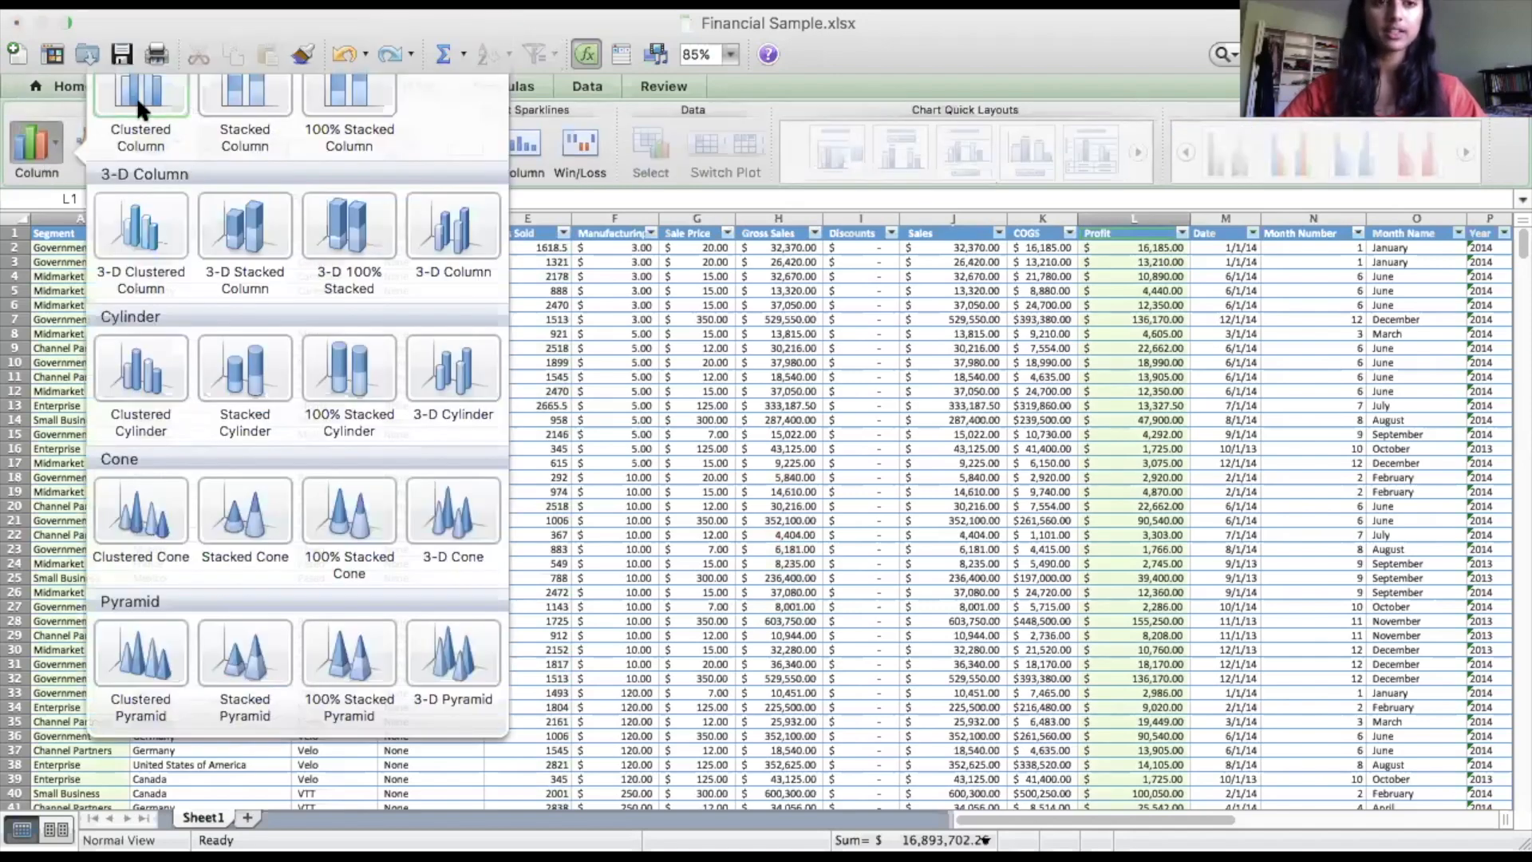
pyautogui.click(138, 104)
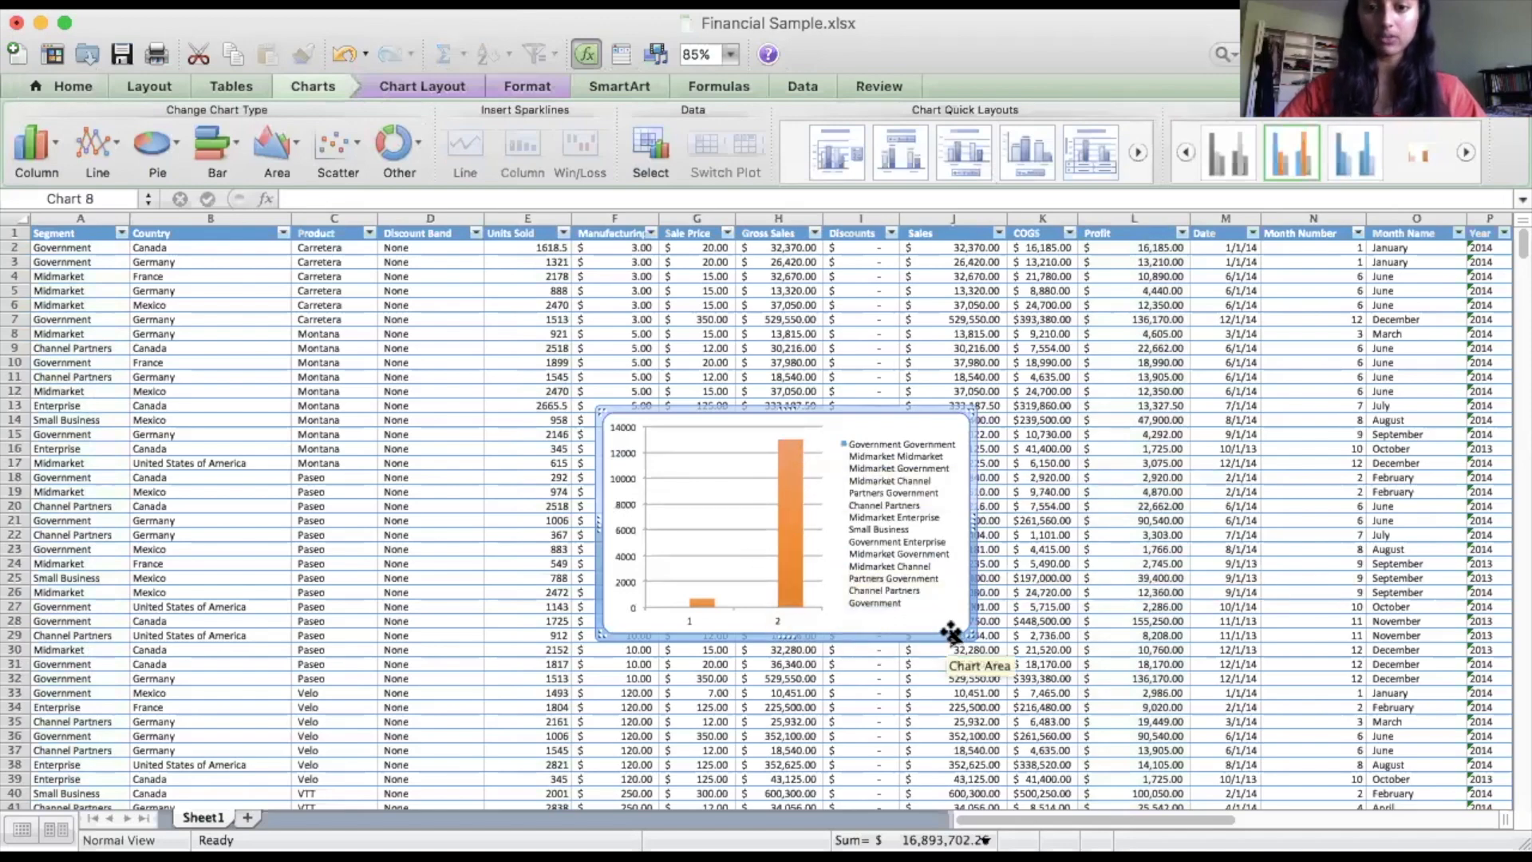
pyautogui.moveTo(965, 632); pyautogui.dragTo(1040, 672)
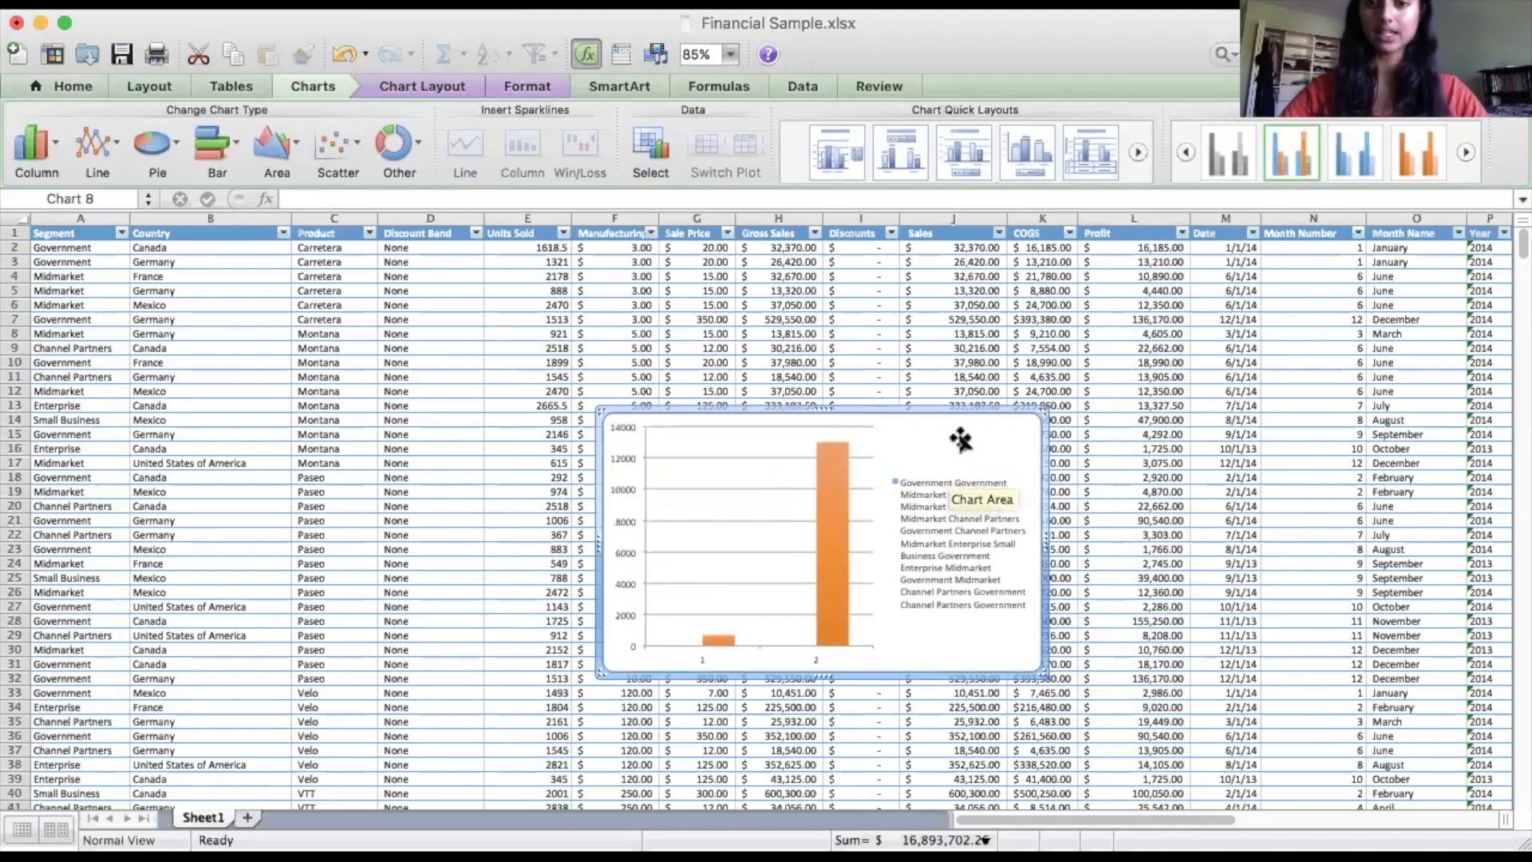
pyautogui.press('Delete')
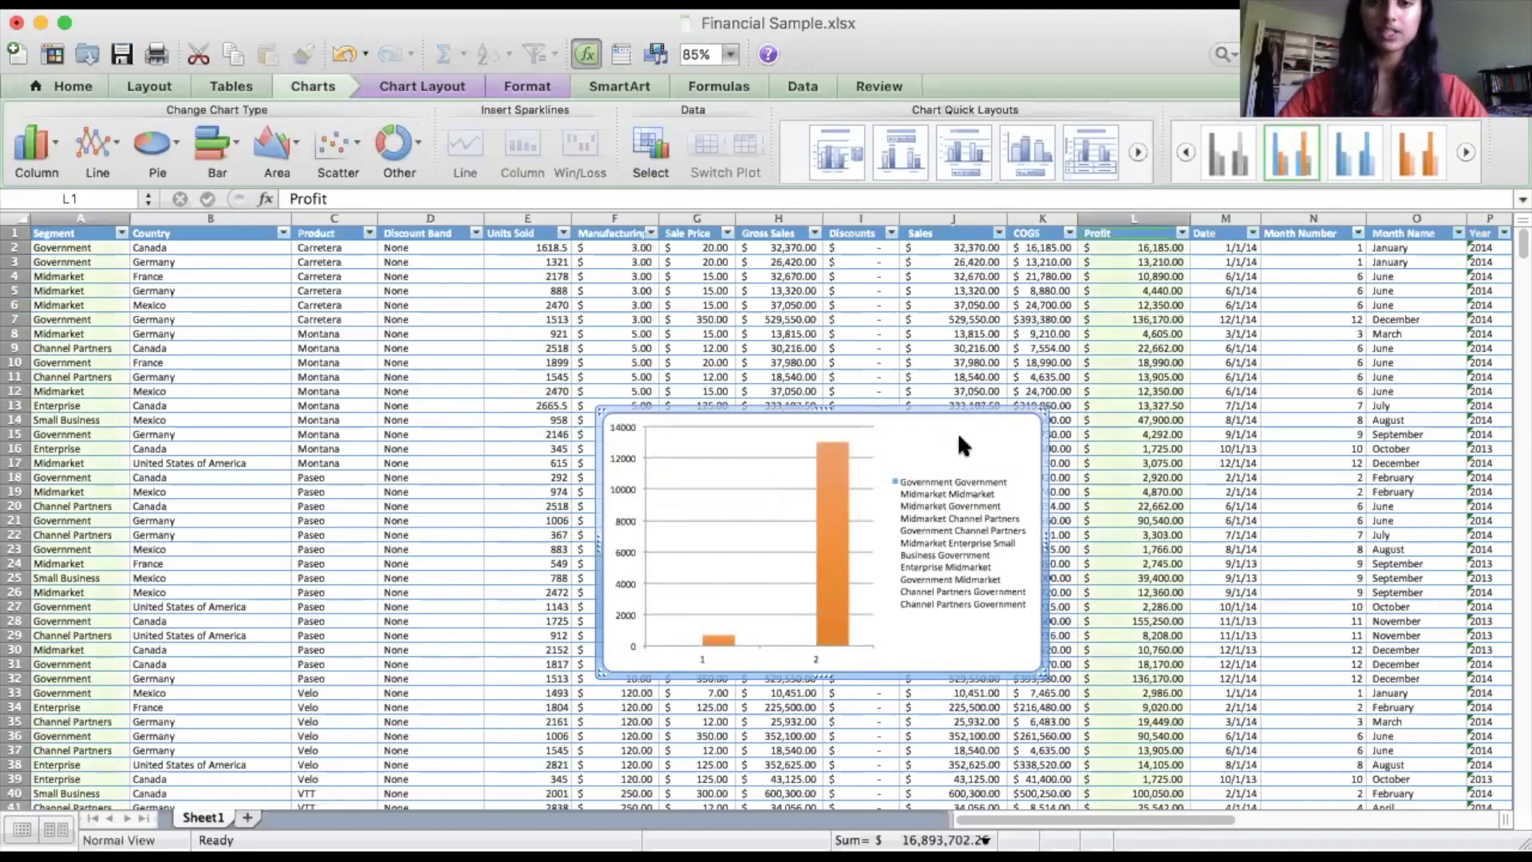
pyautogui.click(712, 504)
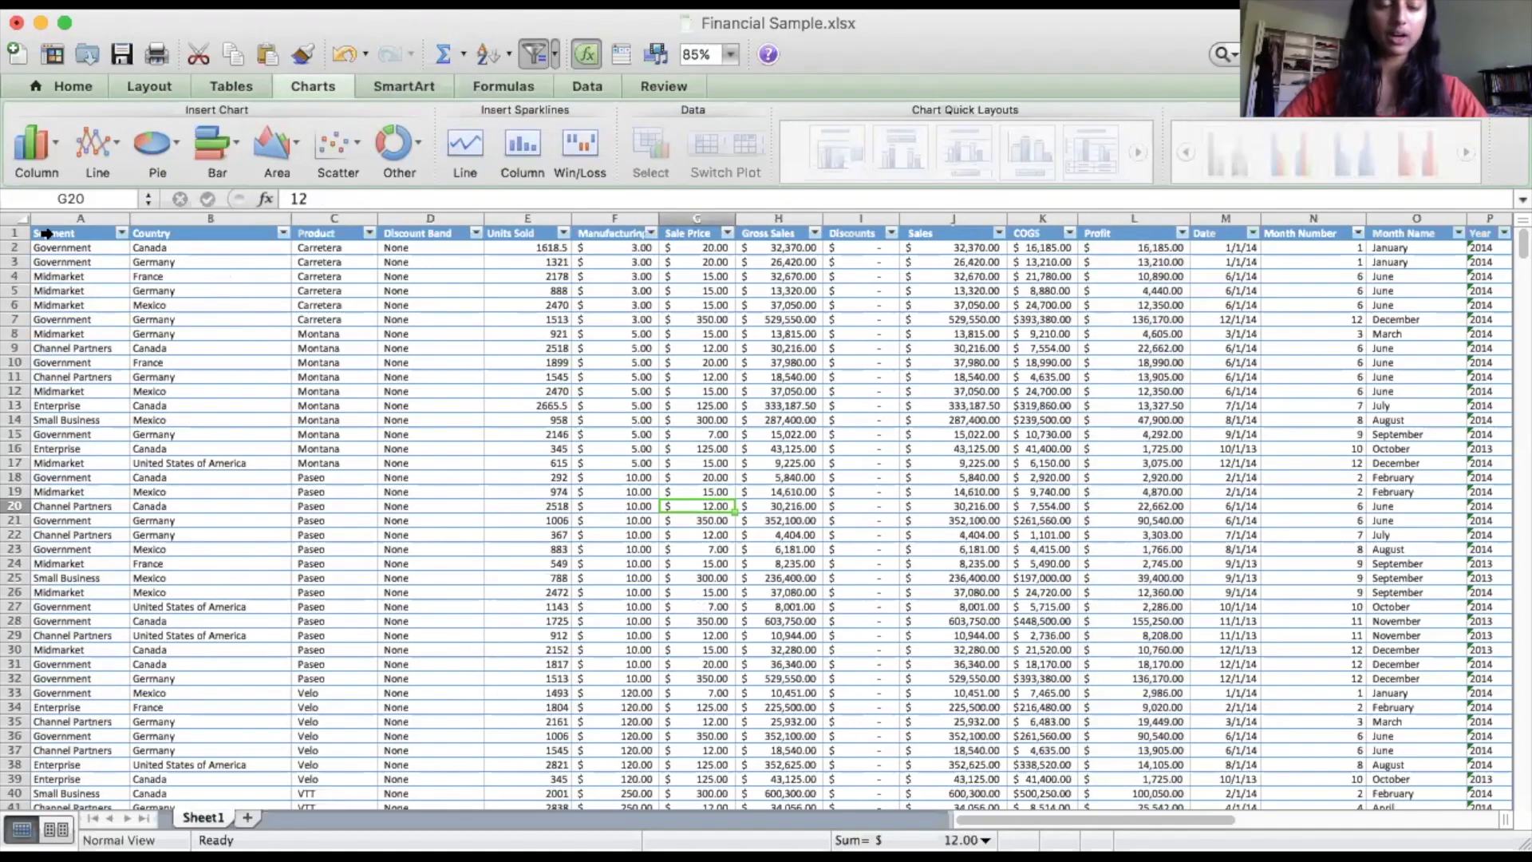
# Create a PivotTable on a new sheet from the entire data table, headers included, and dismiss the introductory tip
pyautogui.click(53, 235)
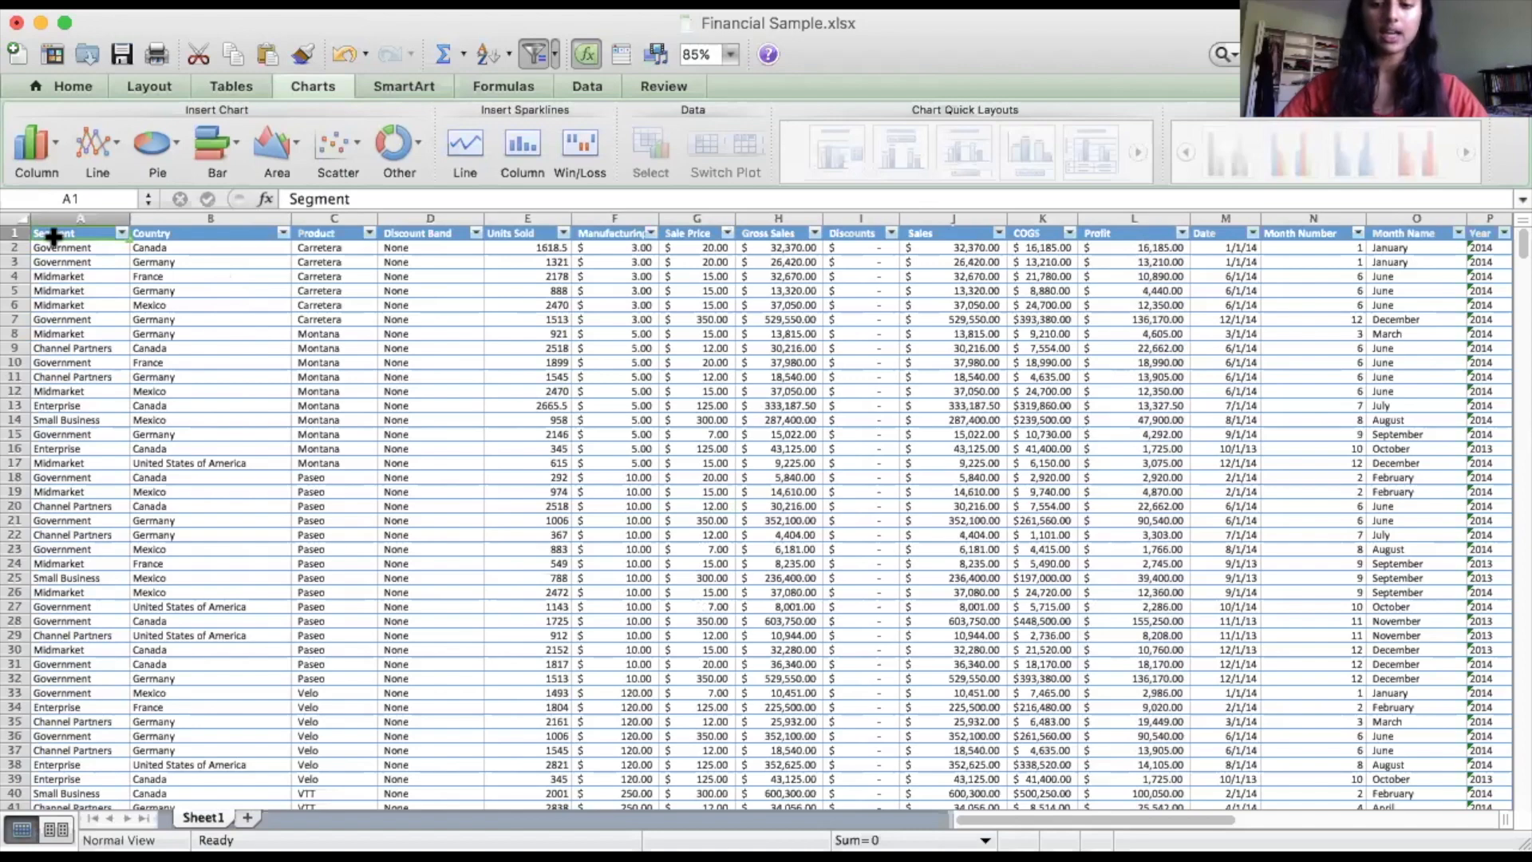
pyautogui.press('super+shift+Right')
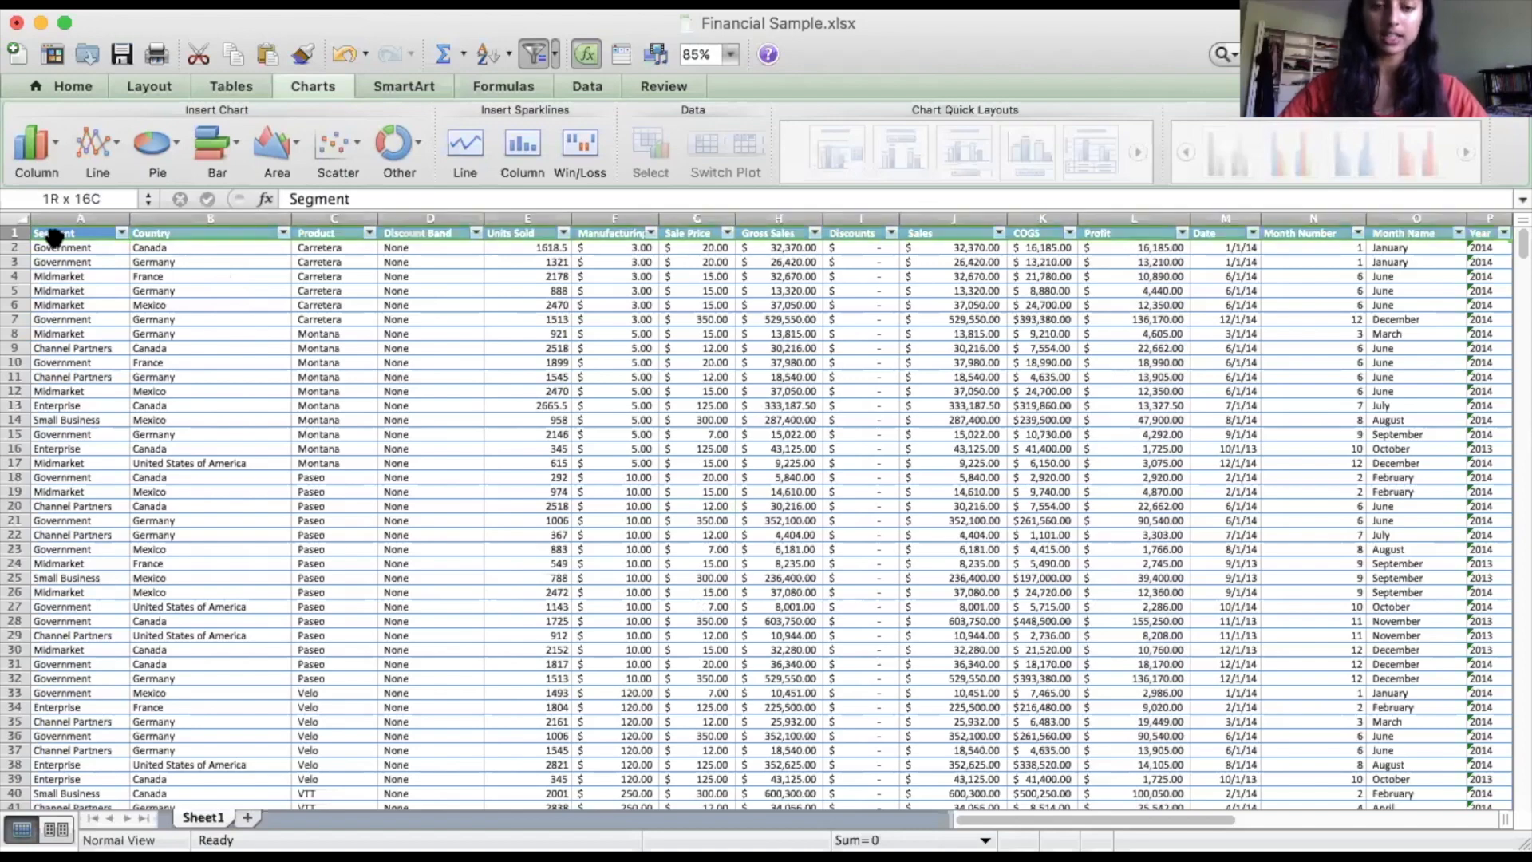
pyautogui.press('super+shift+Down')
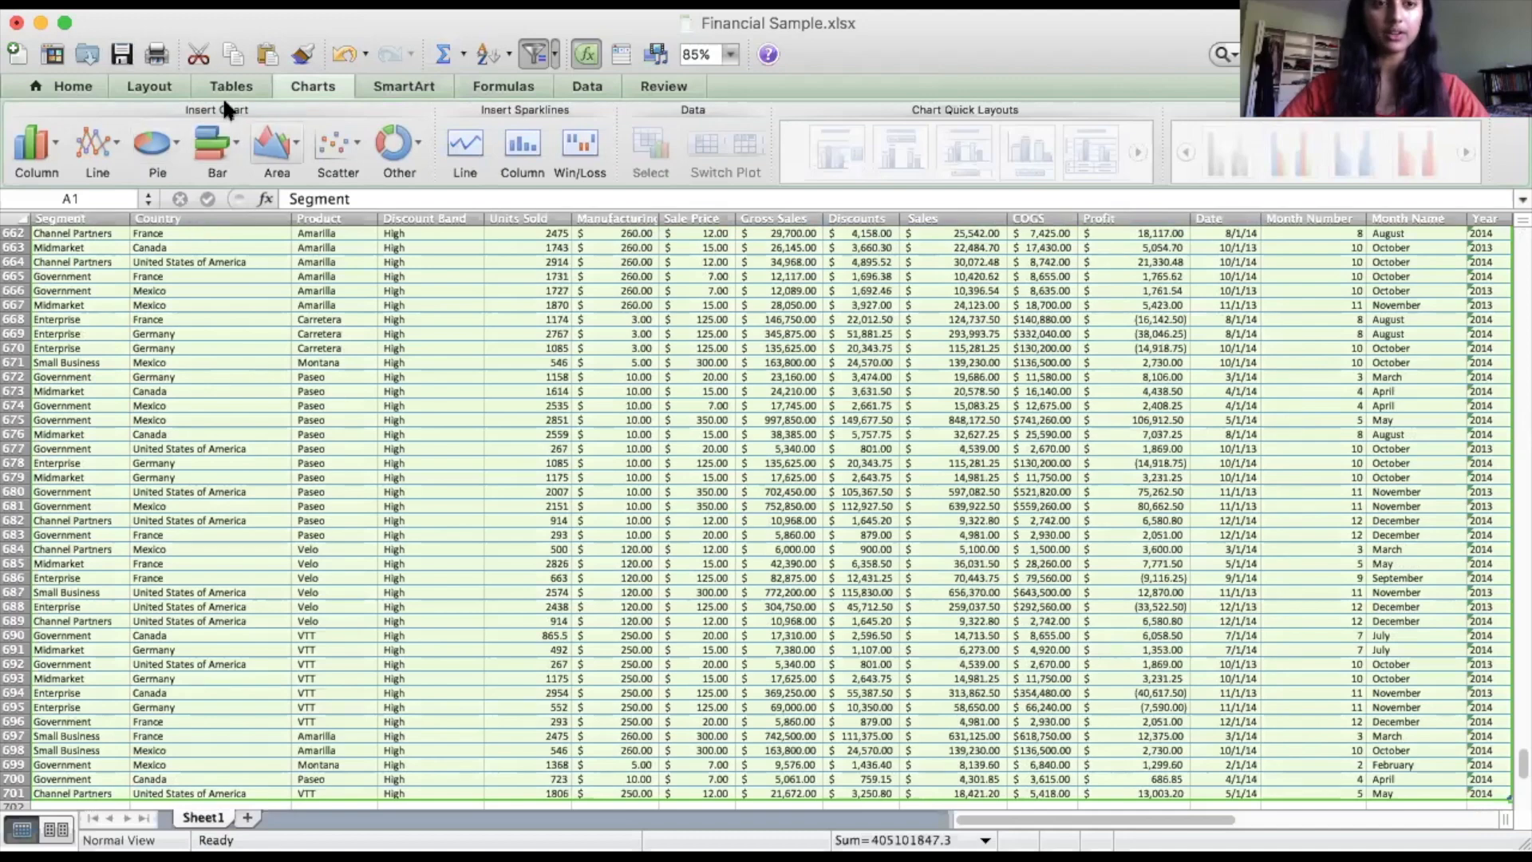
pyautogui.click(567, 77)
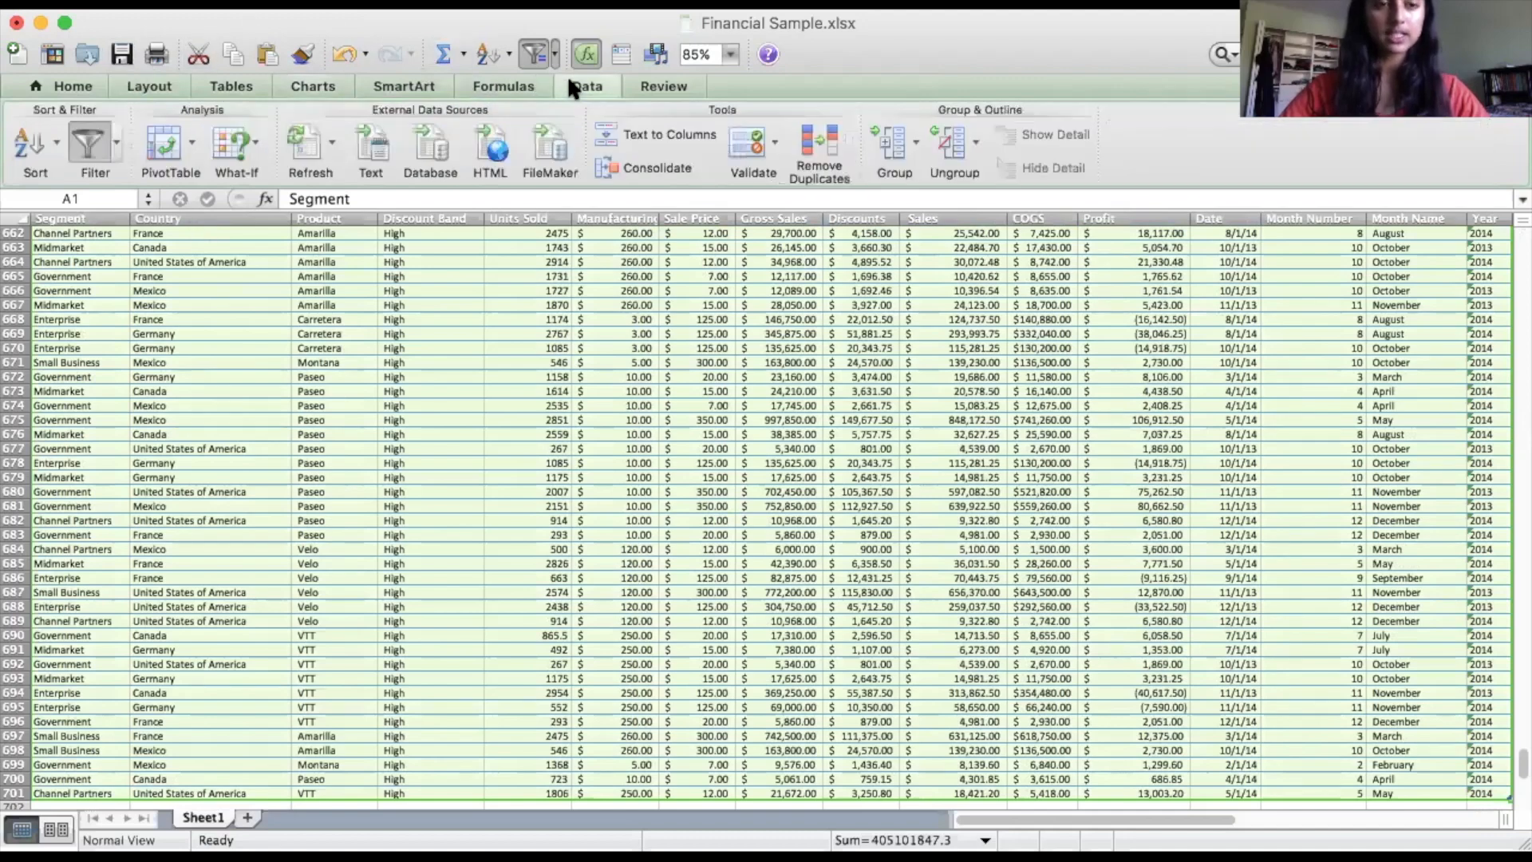
pyautogui.click(158, 140)
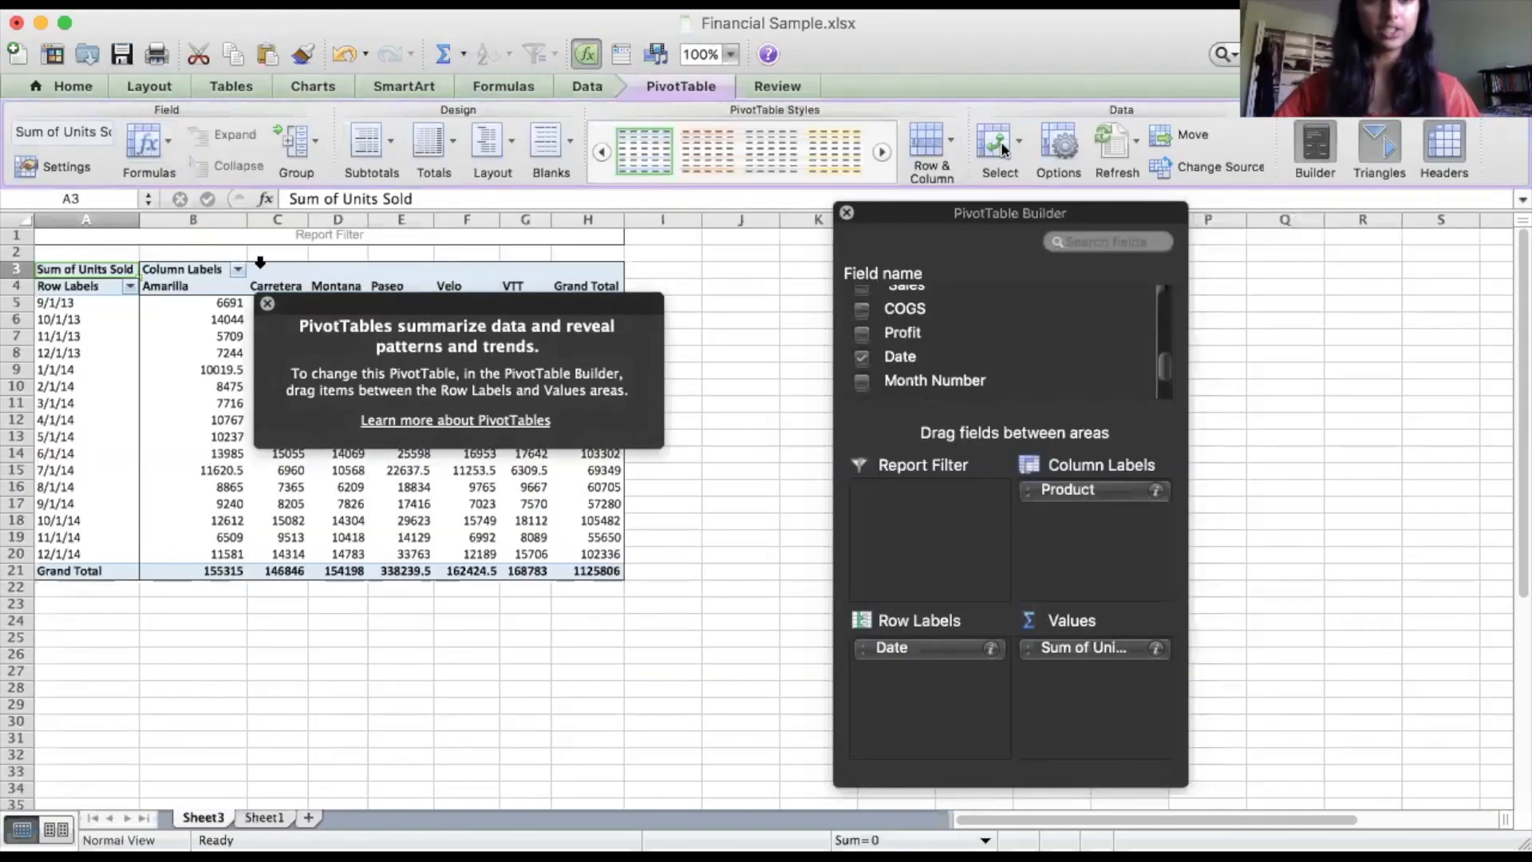
pyautogui.click(267, 304)
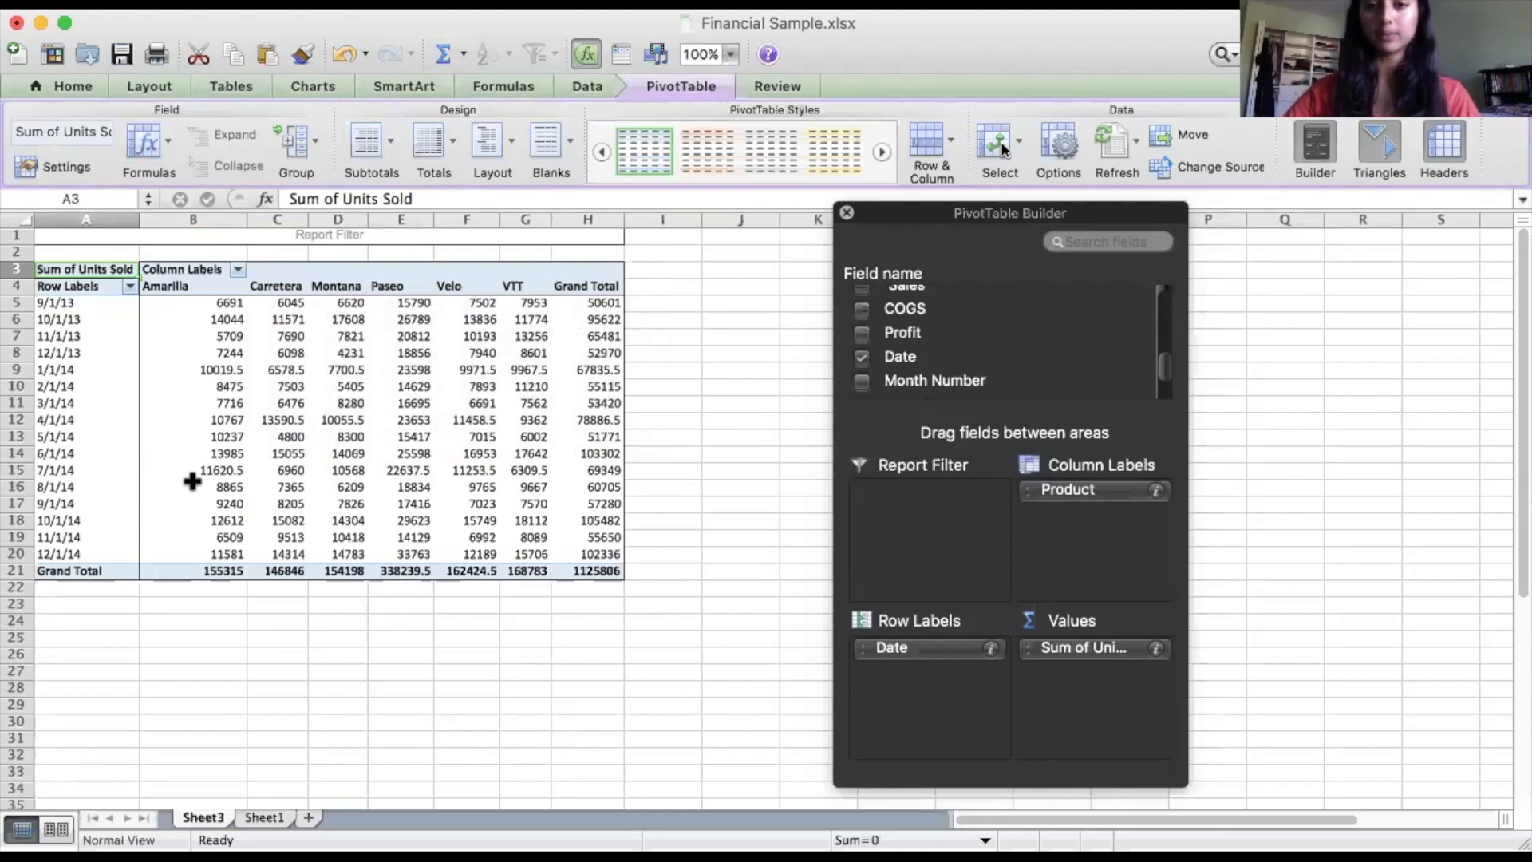
# Replace the Date field with Segment in the PivotTable's row labels
pyautogui.scroll(5, 1017, 283)
pyautogui.scroll(-6, 1017, 283)
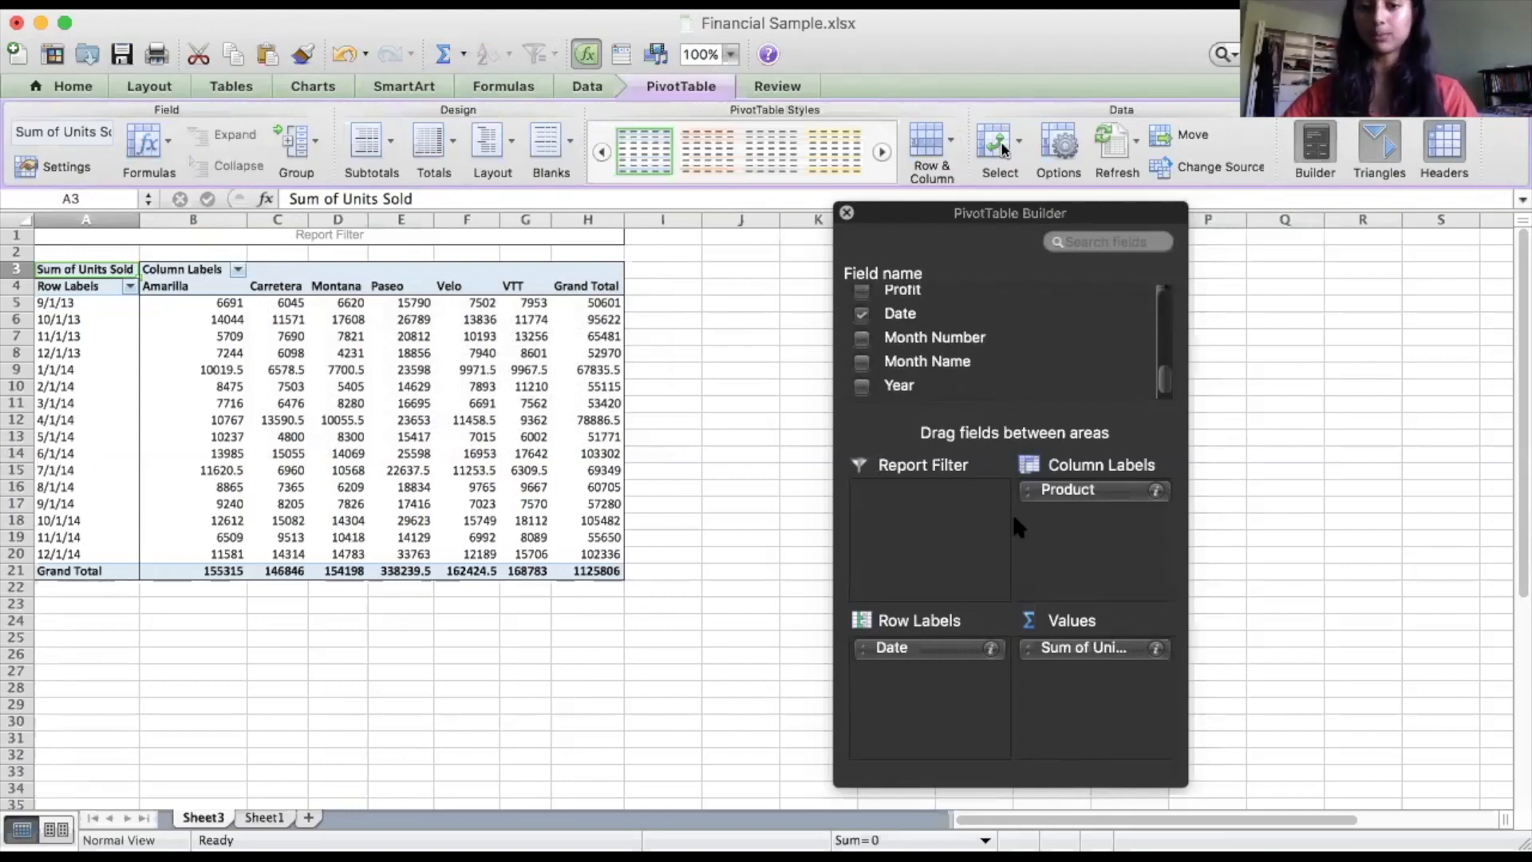
pyautogui.moveTo(929, 638); pyautogui.dragTo(949, 375)
pyautogui.scroll(5, 1037, 335)
pyautogui.scroll(-2, 1013, 379)
pyautogui.scroll(2, 1012, 379)
pyautogui.moveTo(908, 544); pyautogui.dragTo(916, 659)
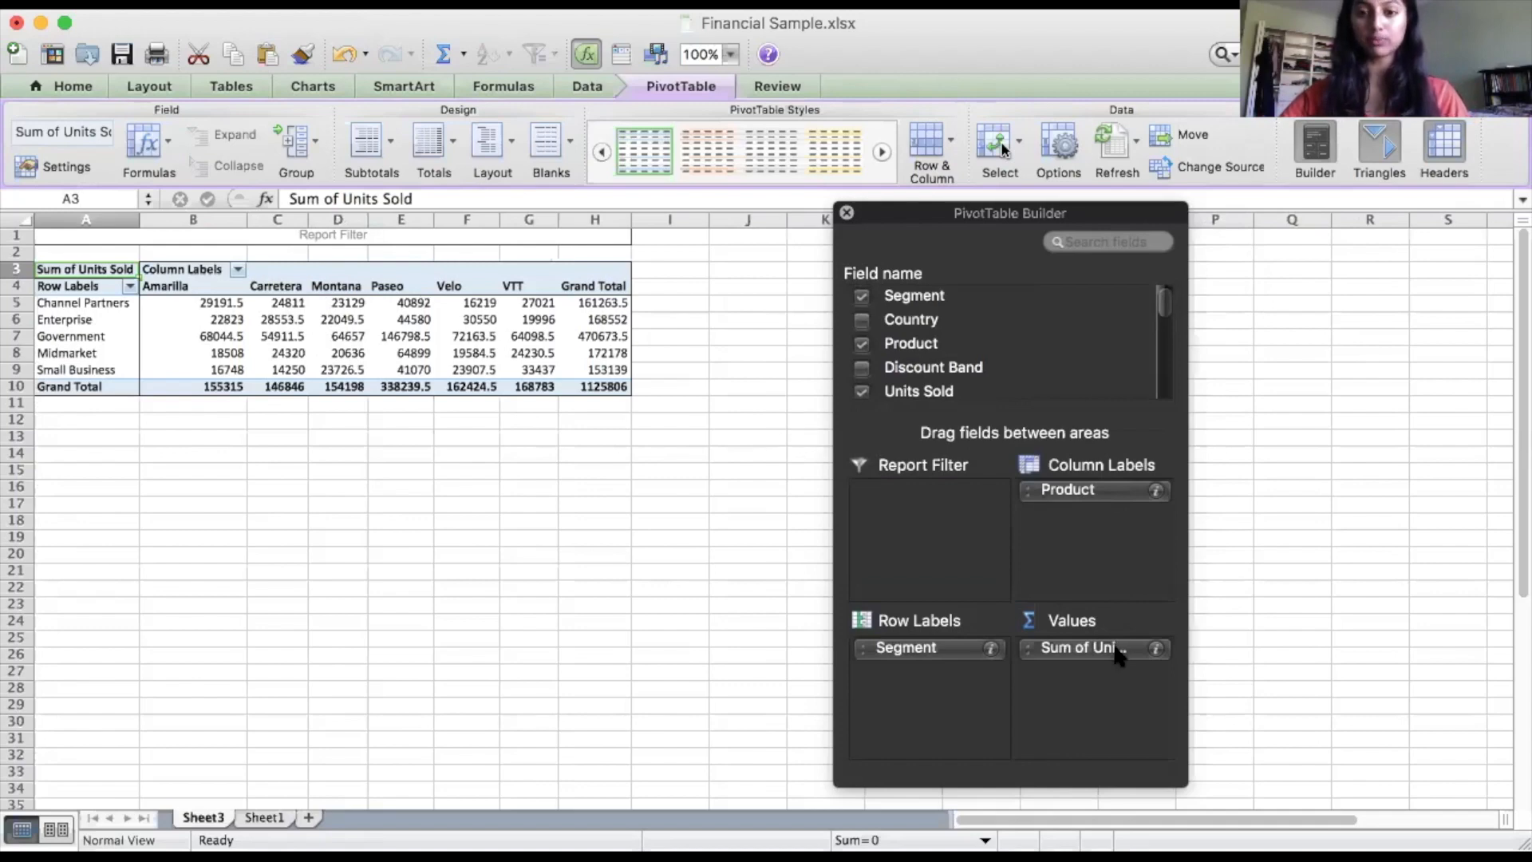
# Replace the Product field with Profit in the PivotTable's column labels
pyautogui.moveTo(1127, 499); pyautogui.dragTo(1042, 343)
pyautogui.scroll(-5, 1002, 367)
pyautogui.click(948, 362)
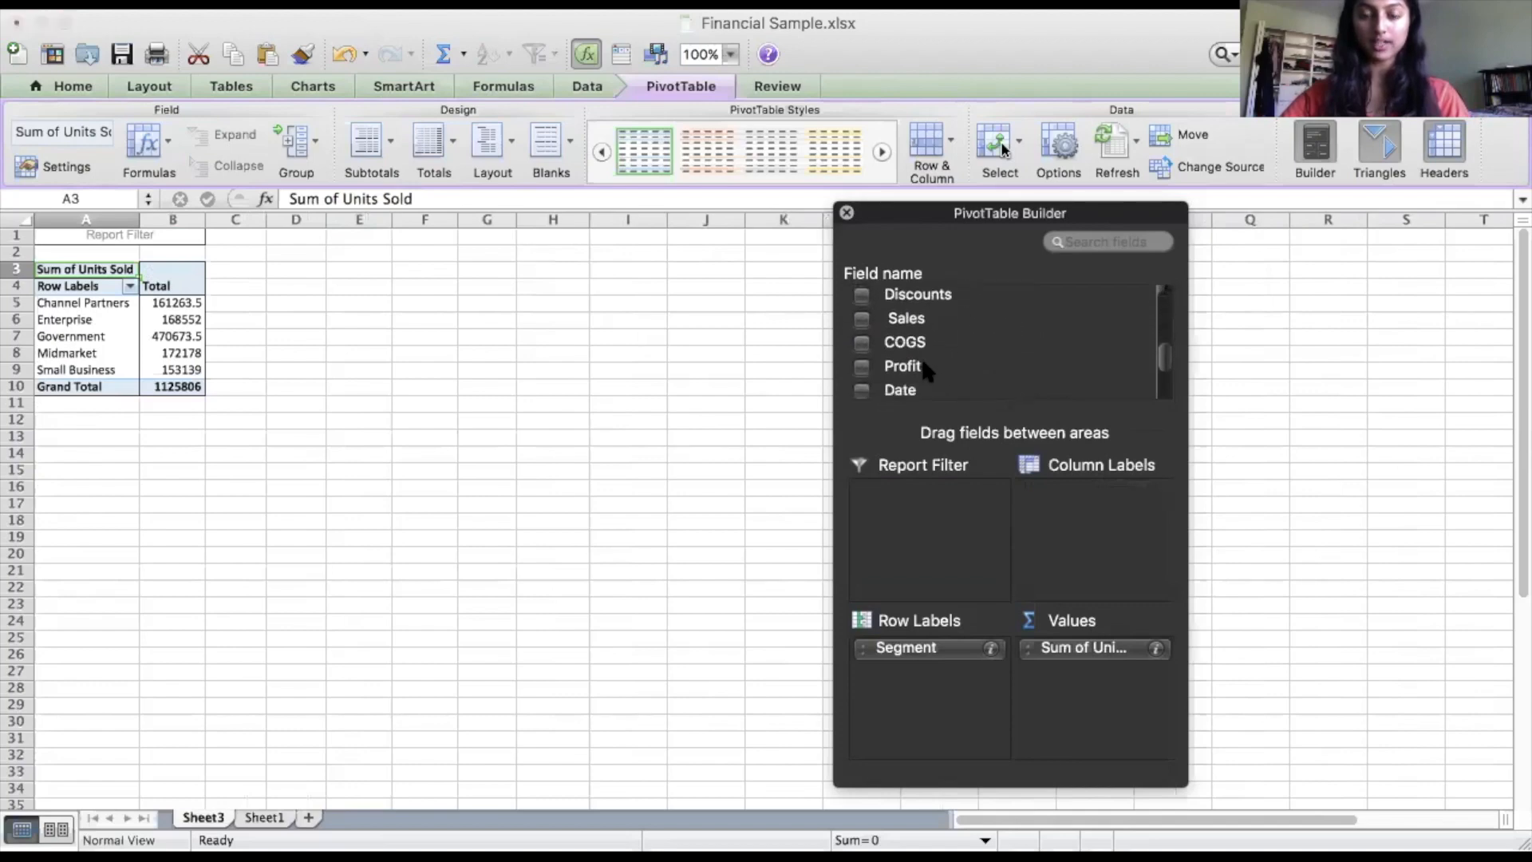
pyautogui.click(926, 367)
pyautogui.moveTo(930, 367); pyautogui.dragTo(1084, 530)
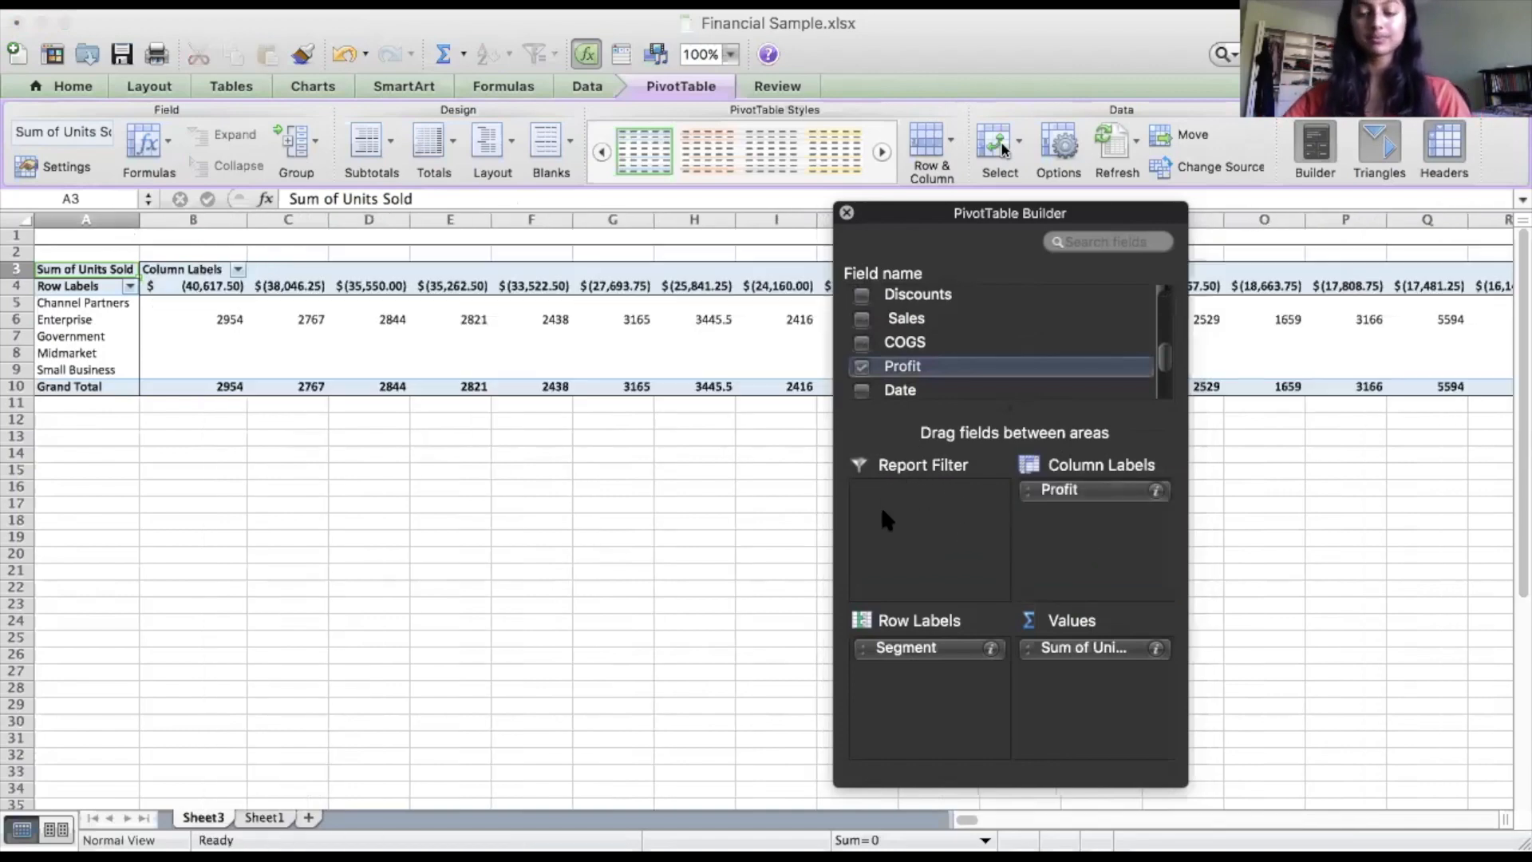
# Sum Profit instead of Units Sold in the PivotTable's values, and remove Profit from the column labels
pyautogui.click(1095, 651)
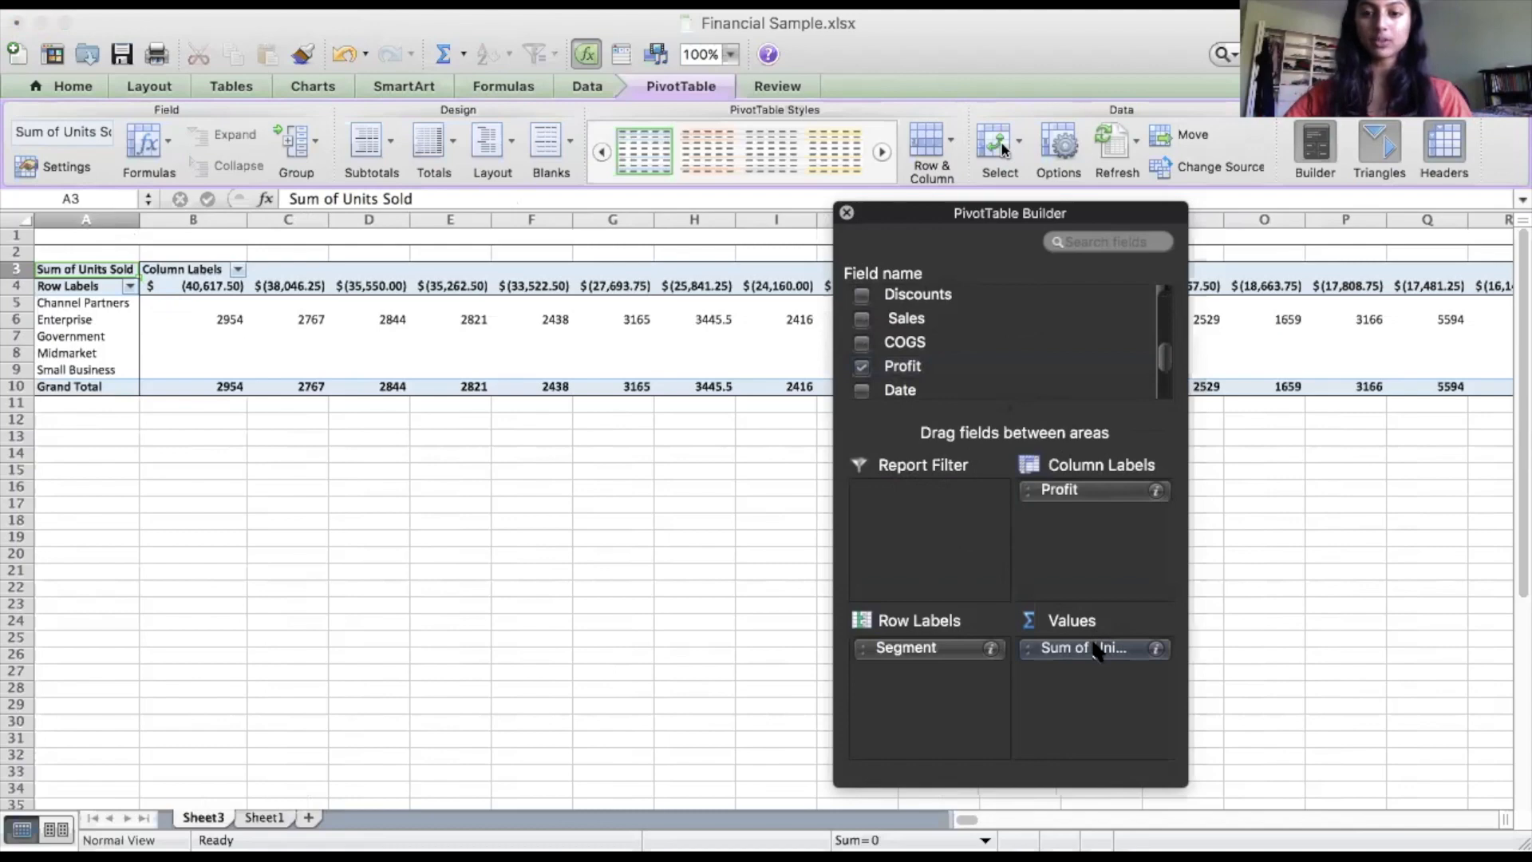
pyautogui.moveTo(997, 365); pyautogui.dragTo(1087, 672)
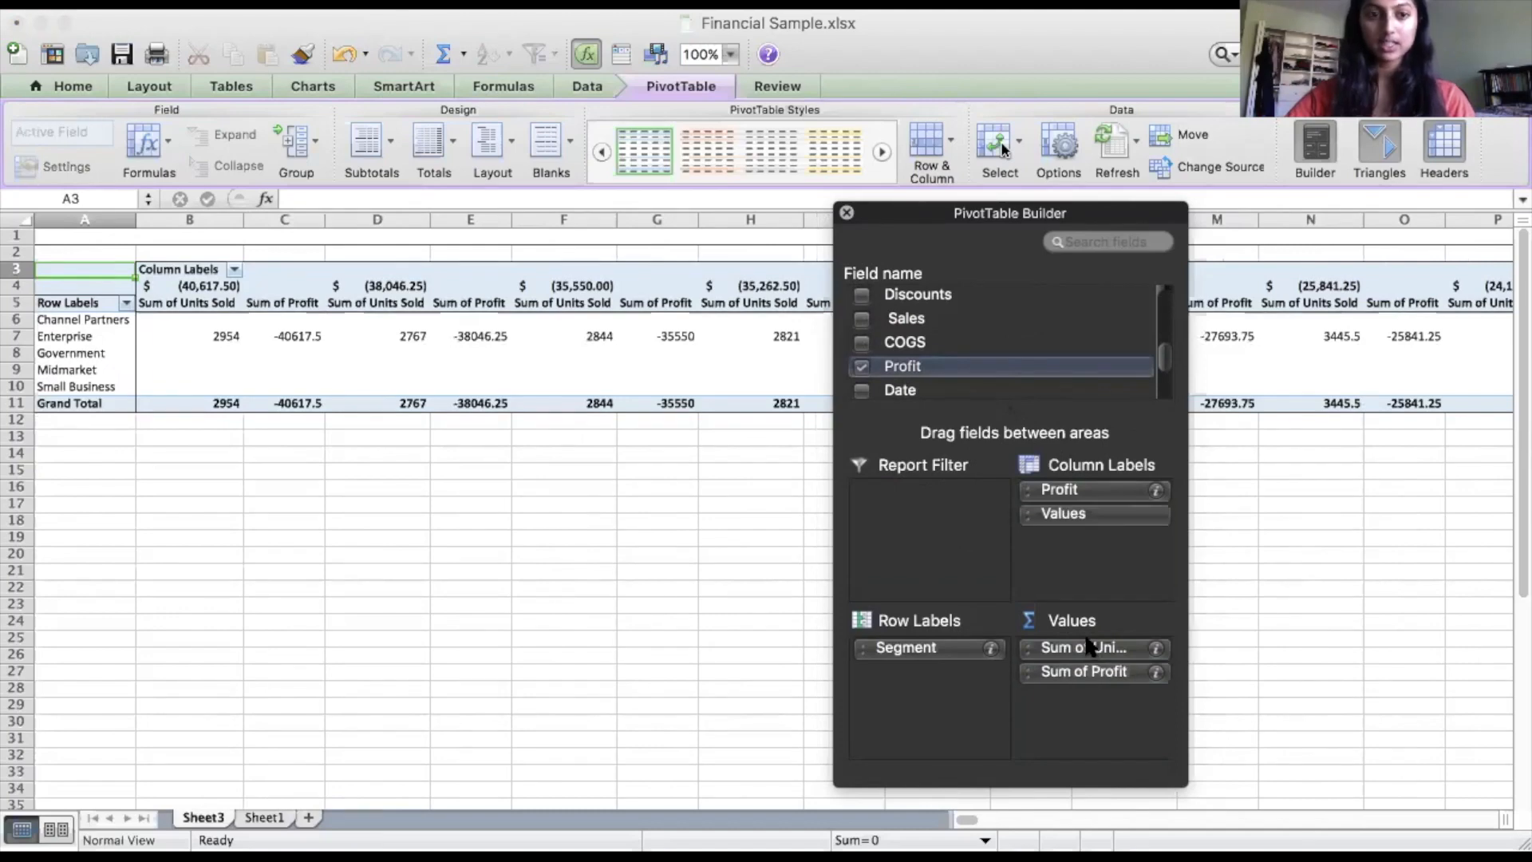
pyautogui.moveTo(1087, 645); pyautogui.dragTo(1033, 319)
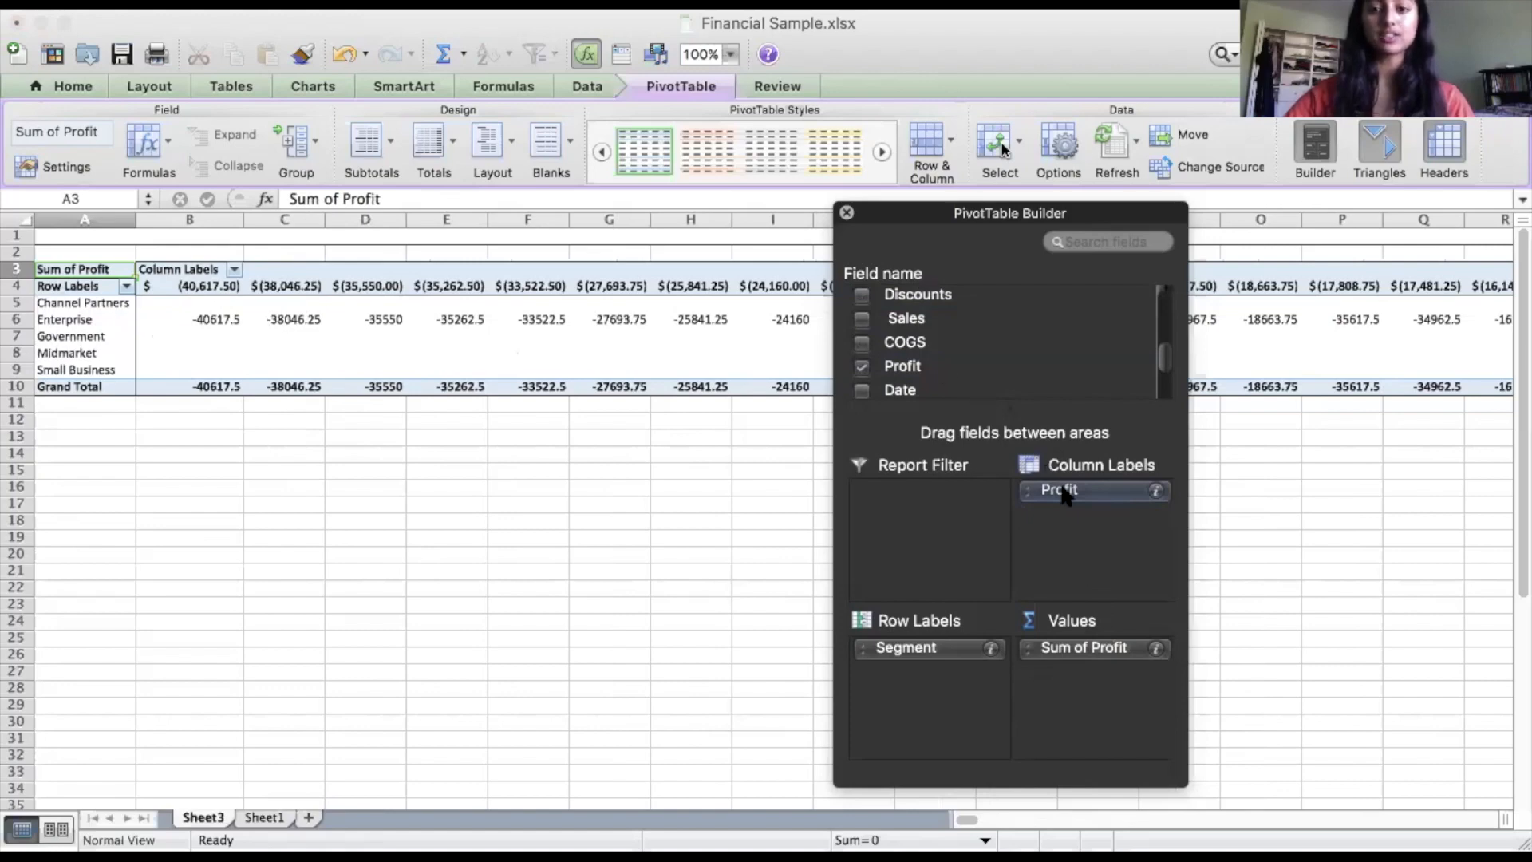
pyautogui.moveTo(1007, 364); pyautogui.dragTo(991, 314)
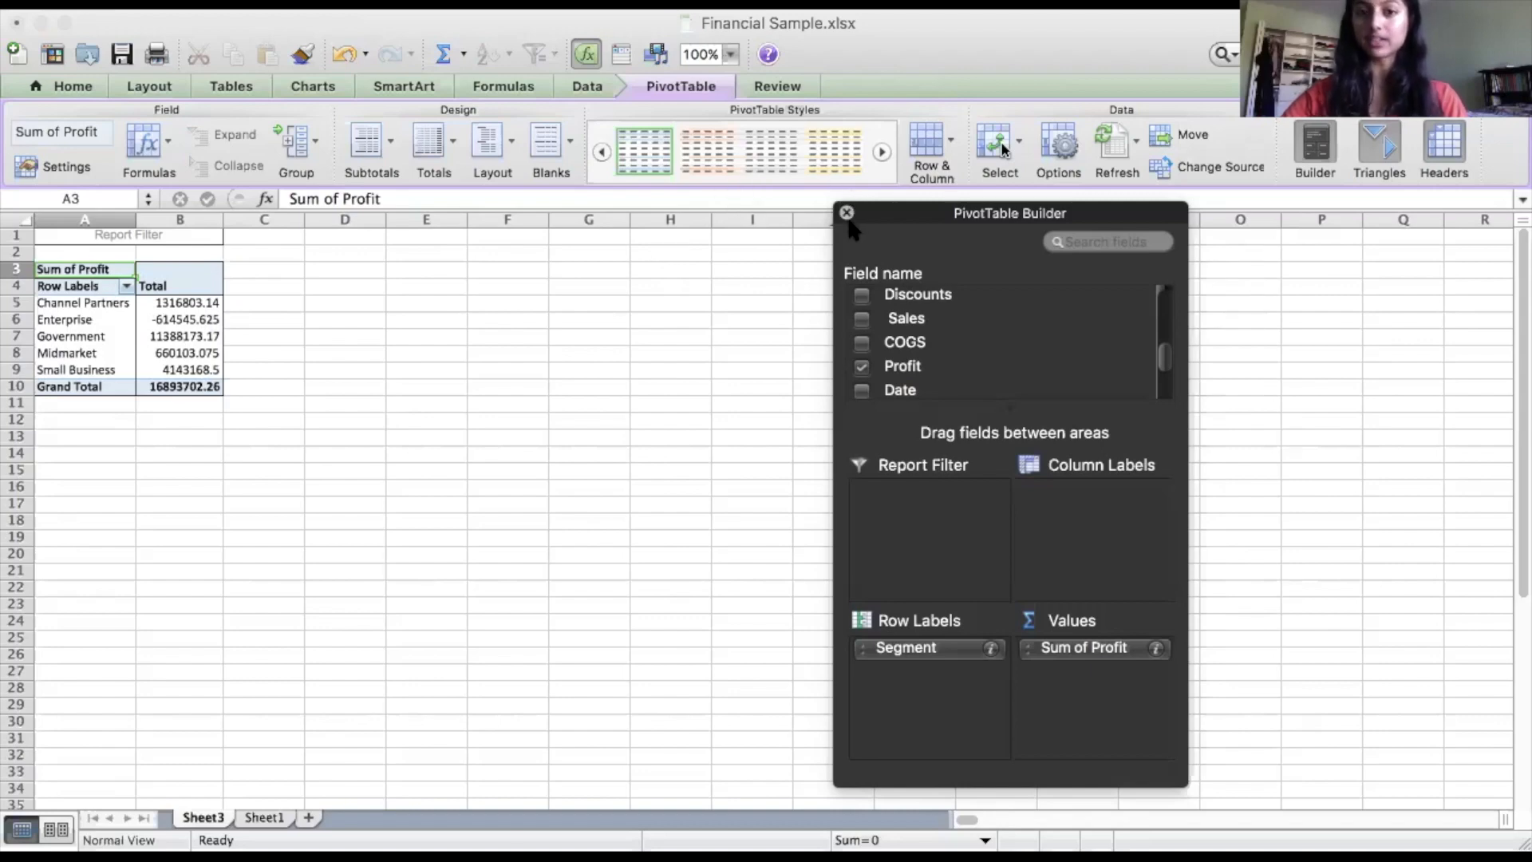
pyautogui.click(847, 212)
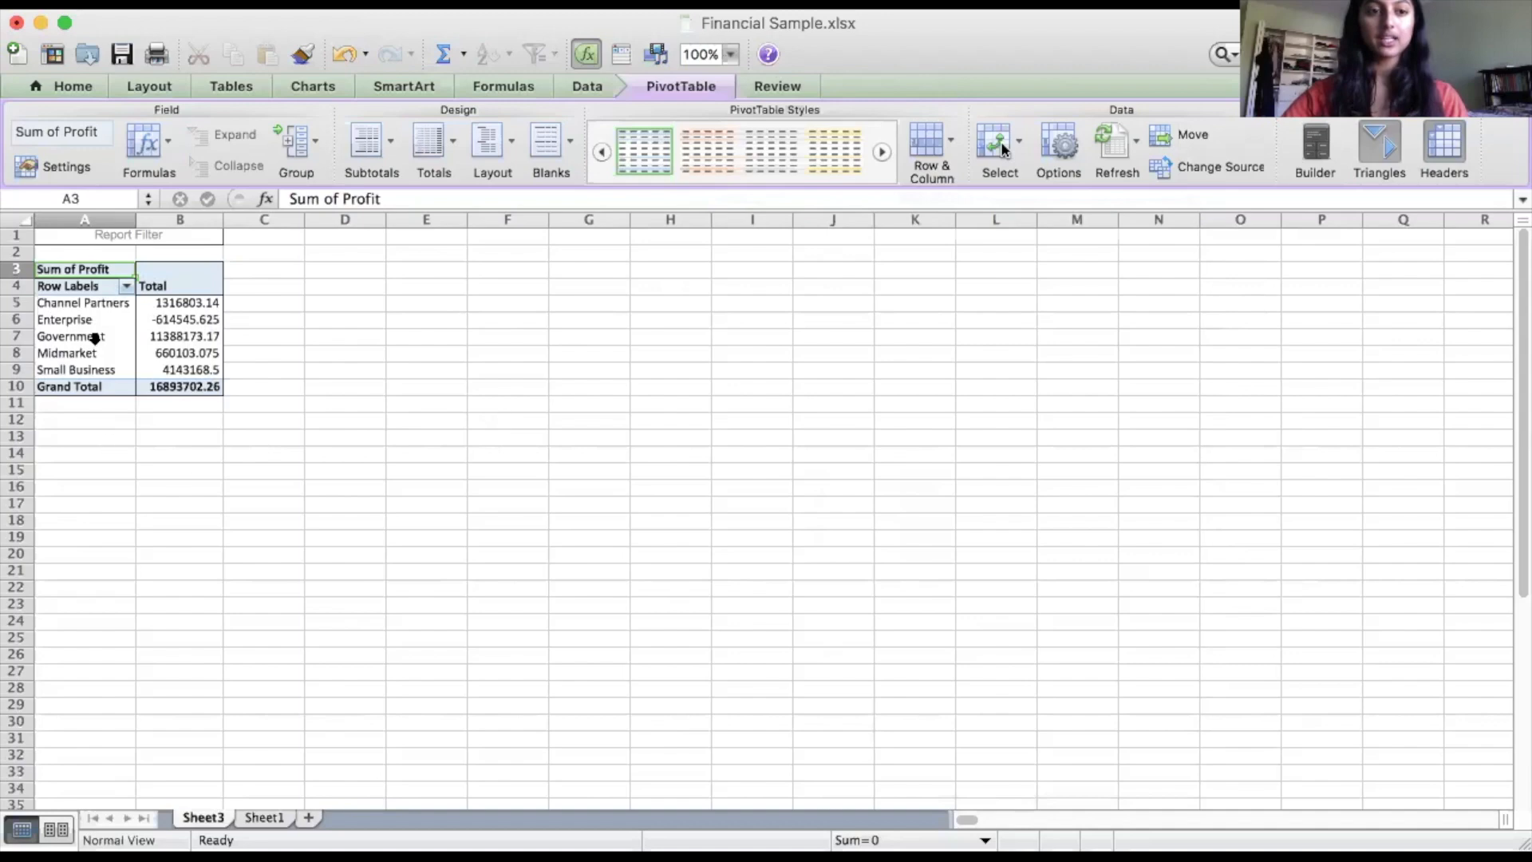
# Insert a 2-D clustered column chart of the segment profits, excluding the grand total, and enlarge it to reach about row 29
pyautogui.moveTo(71, 303); pyautogui.dragTo(185, 370)
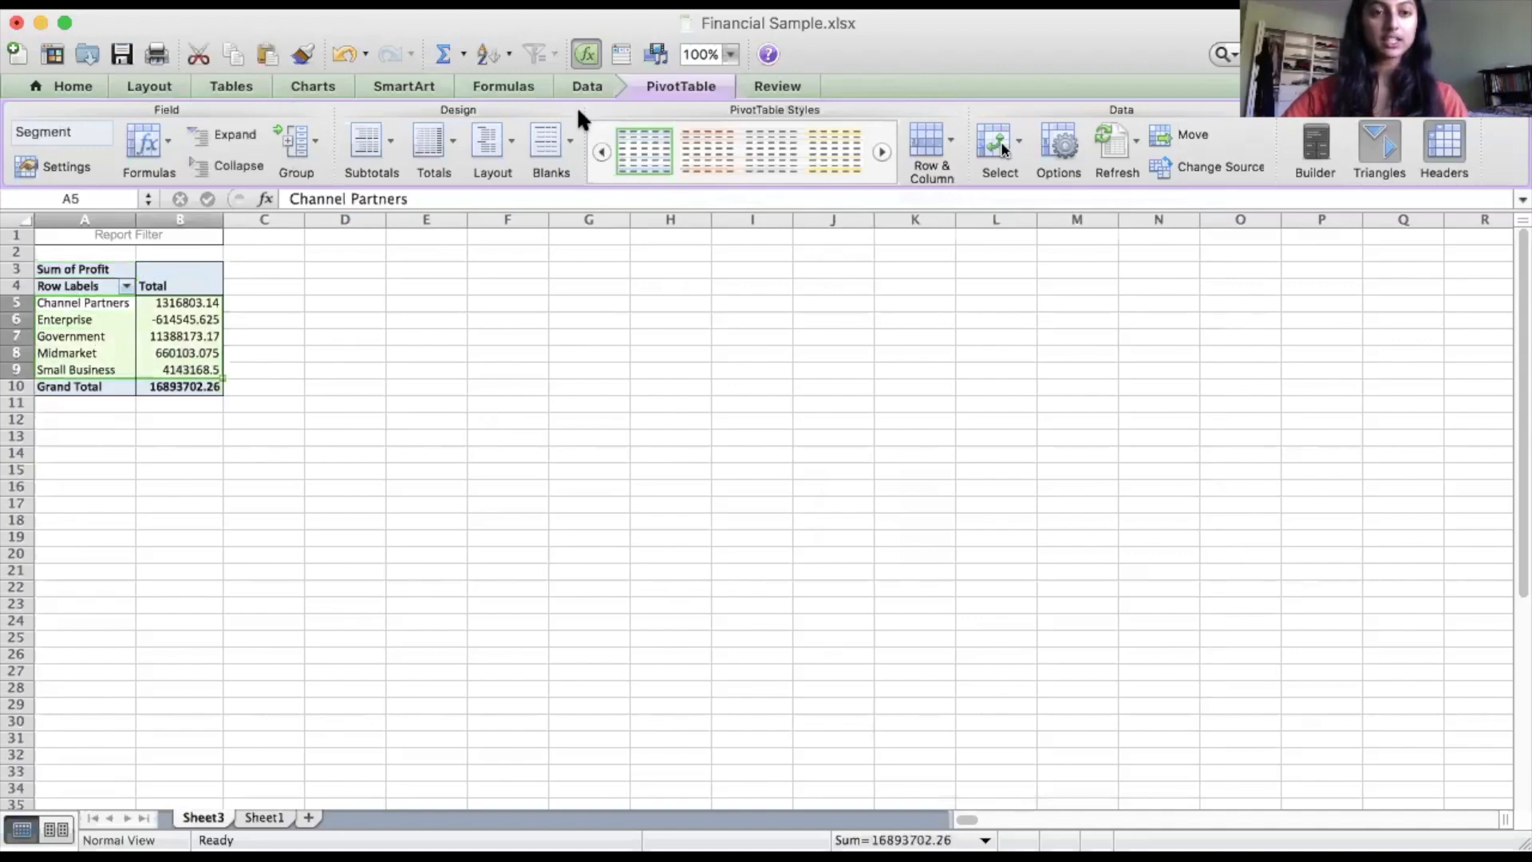
pyautogui.click(287, 83)
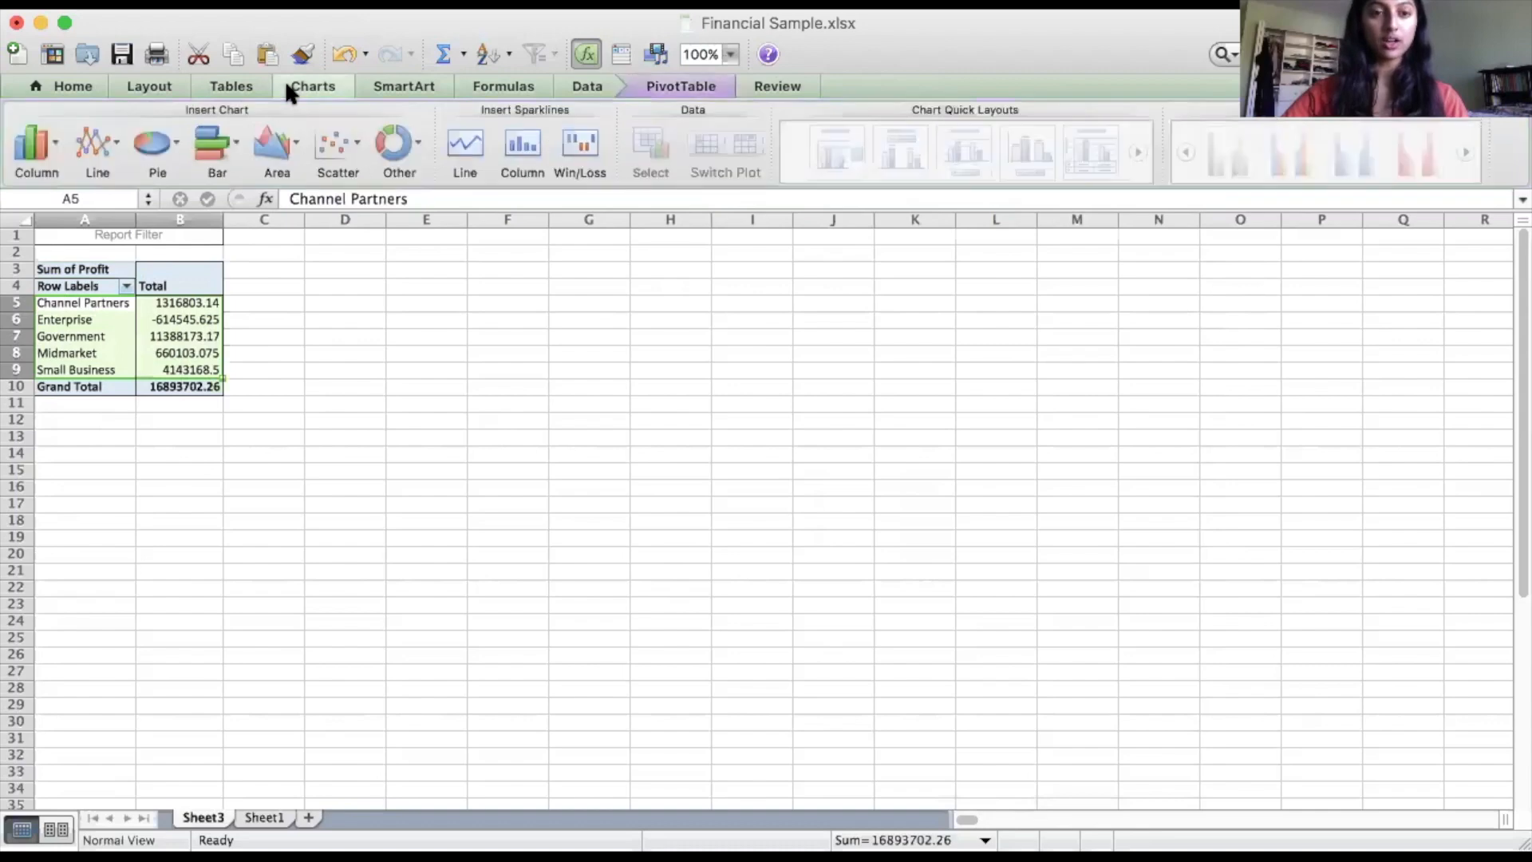
pyautogui.click(27, 148)
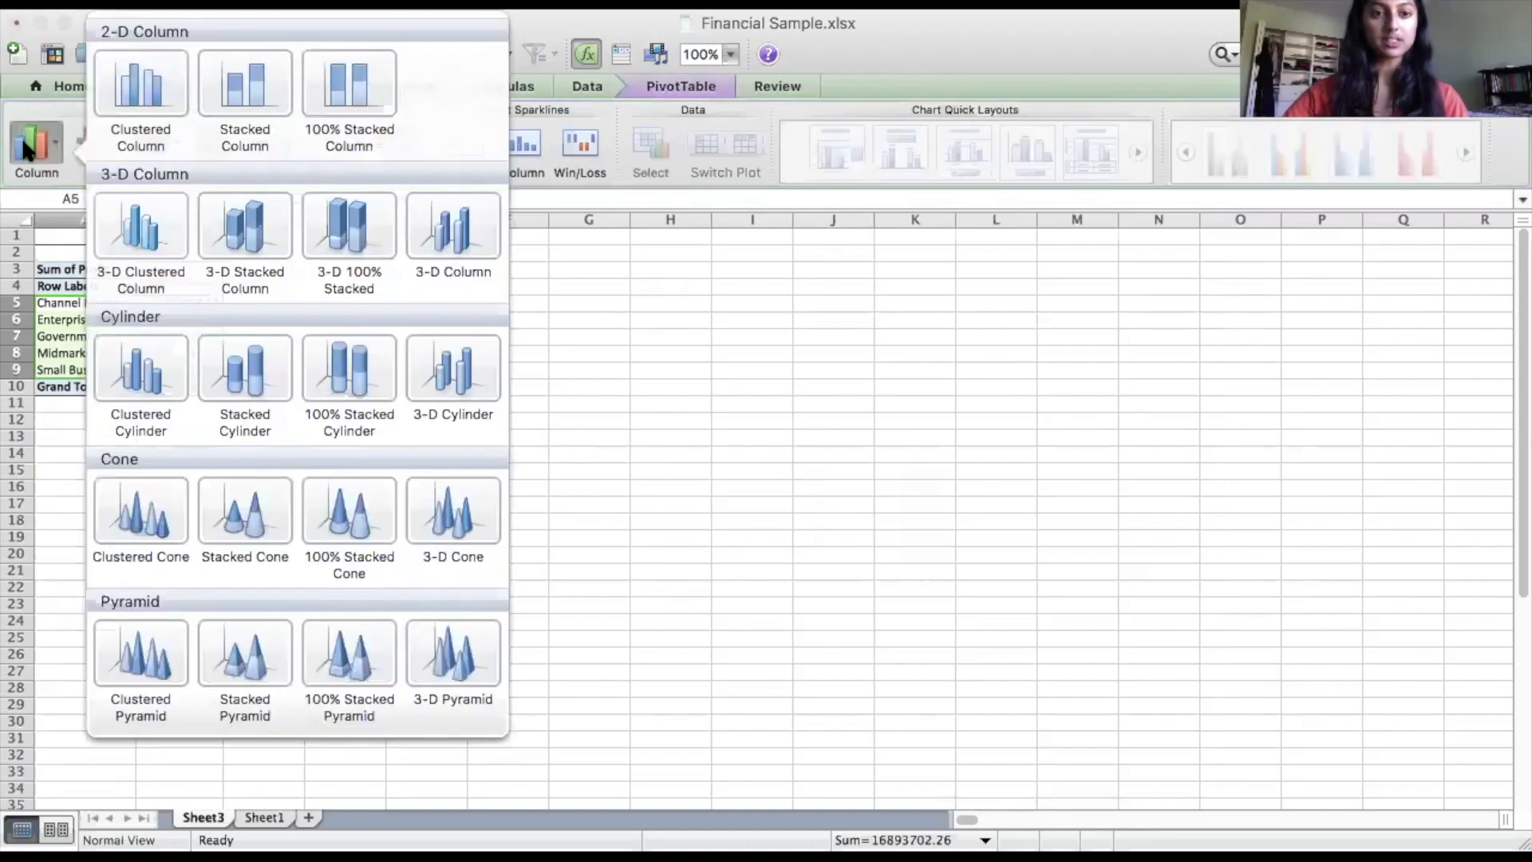
pyautogui.click(114, 80)
pyautogui.click(950, 580)
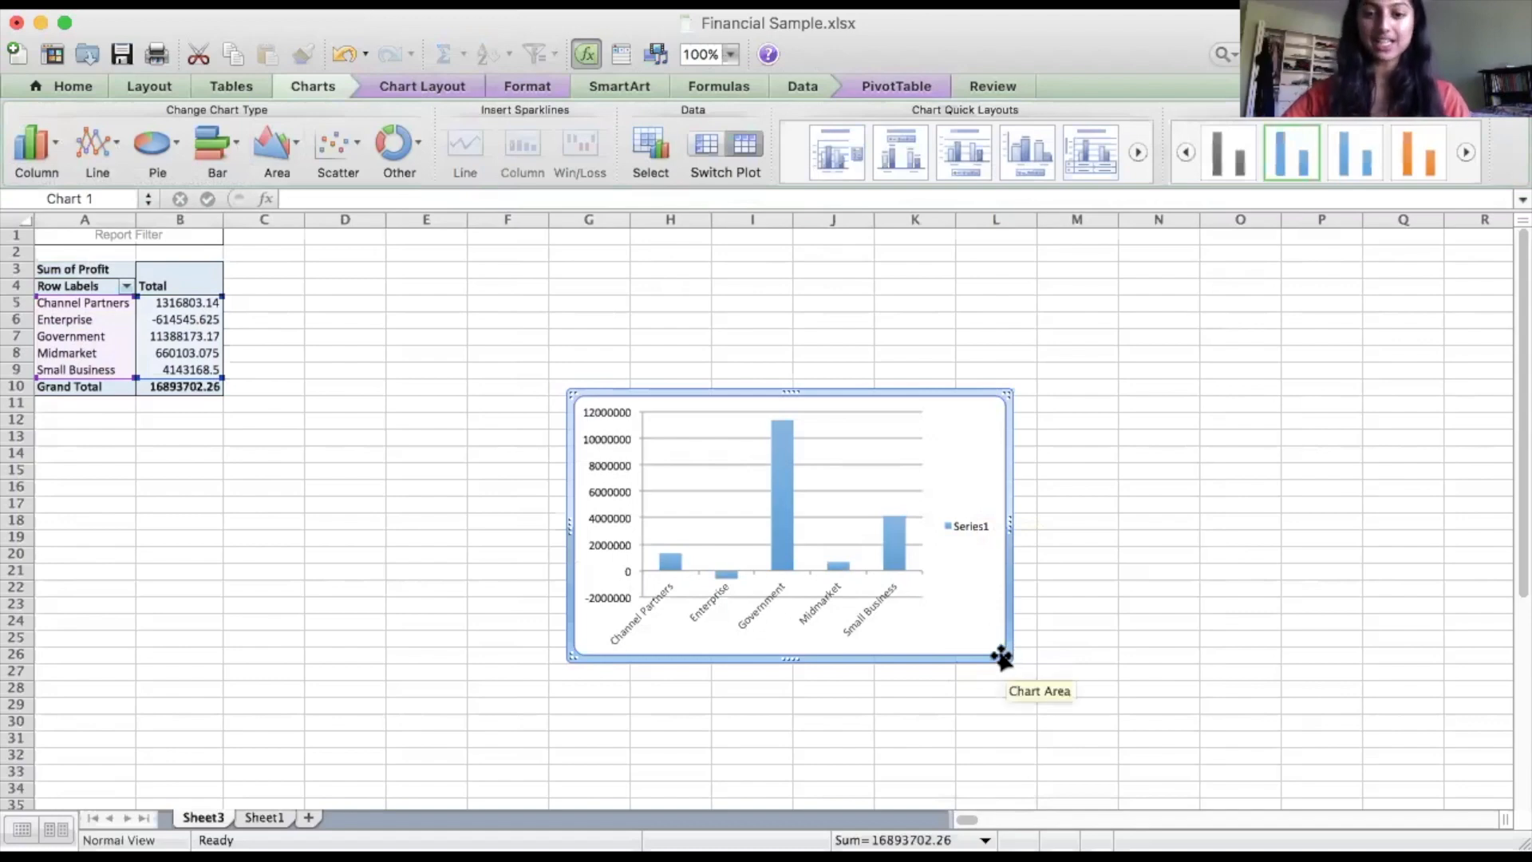
pyautogui.moveTo(1002, 652); pyautogui.dragTo(1119, 705)
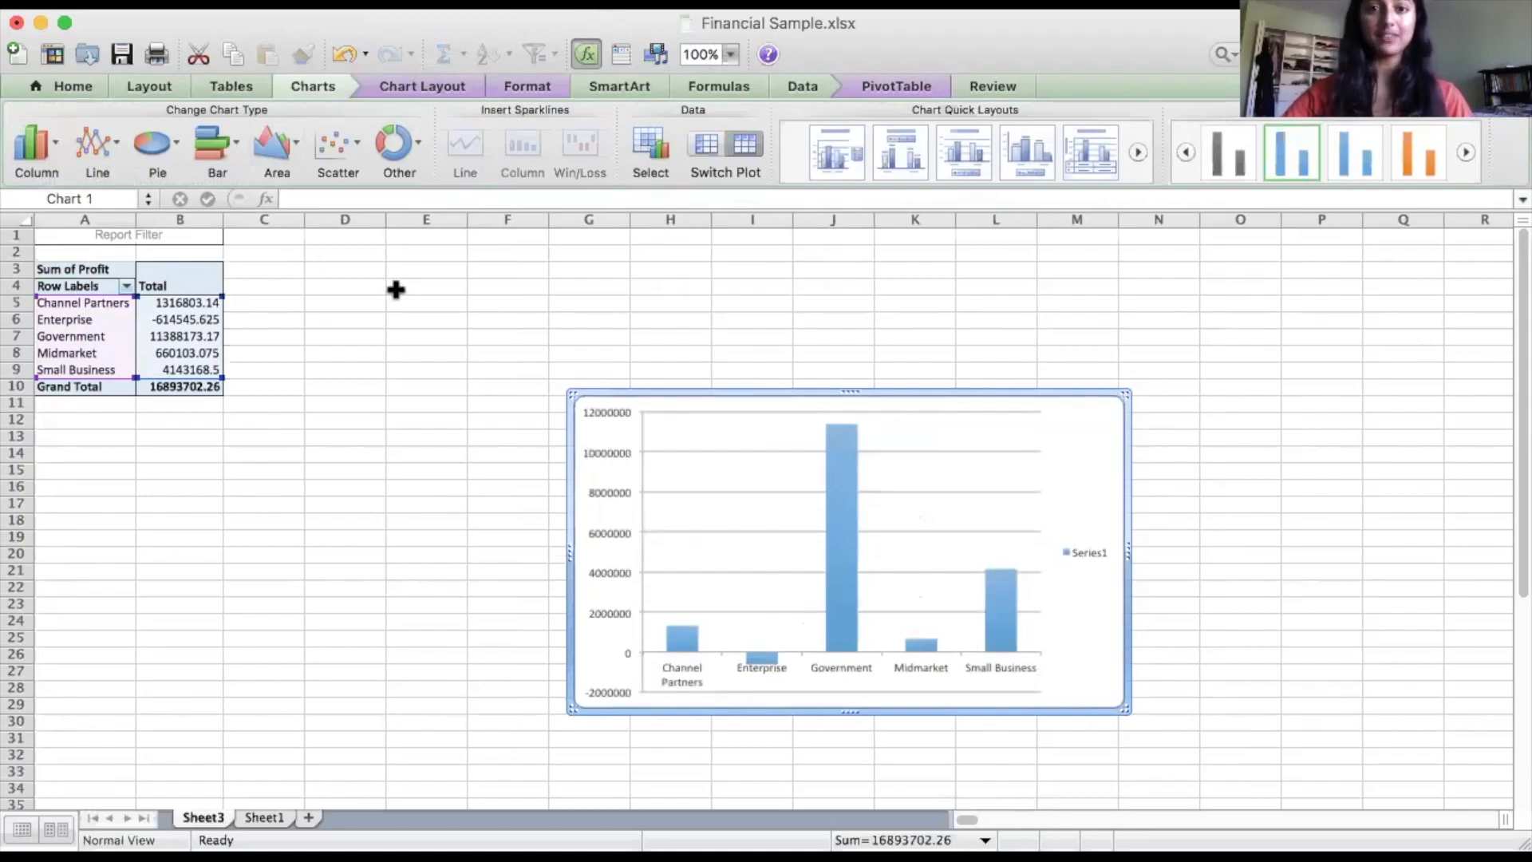
# Try a linear trendline on the segment profit chart, and undo it
pyautogui.click(387, 88)
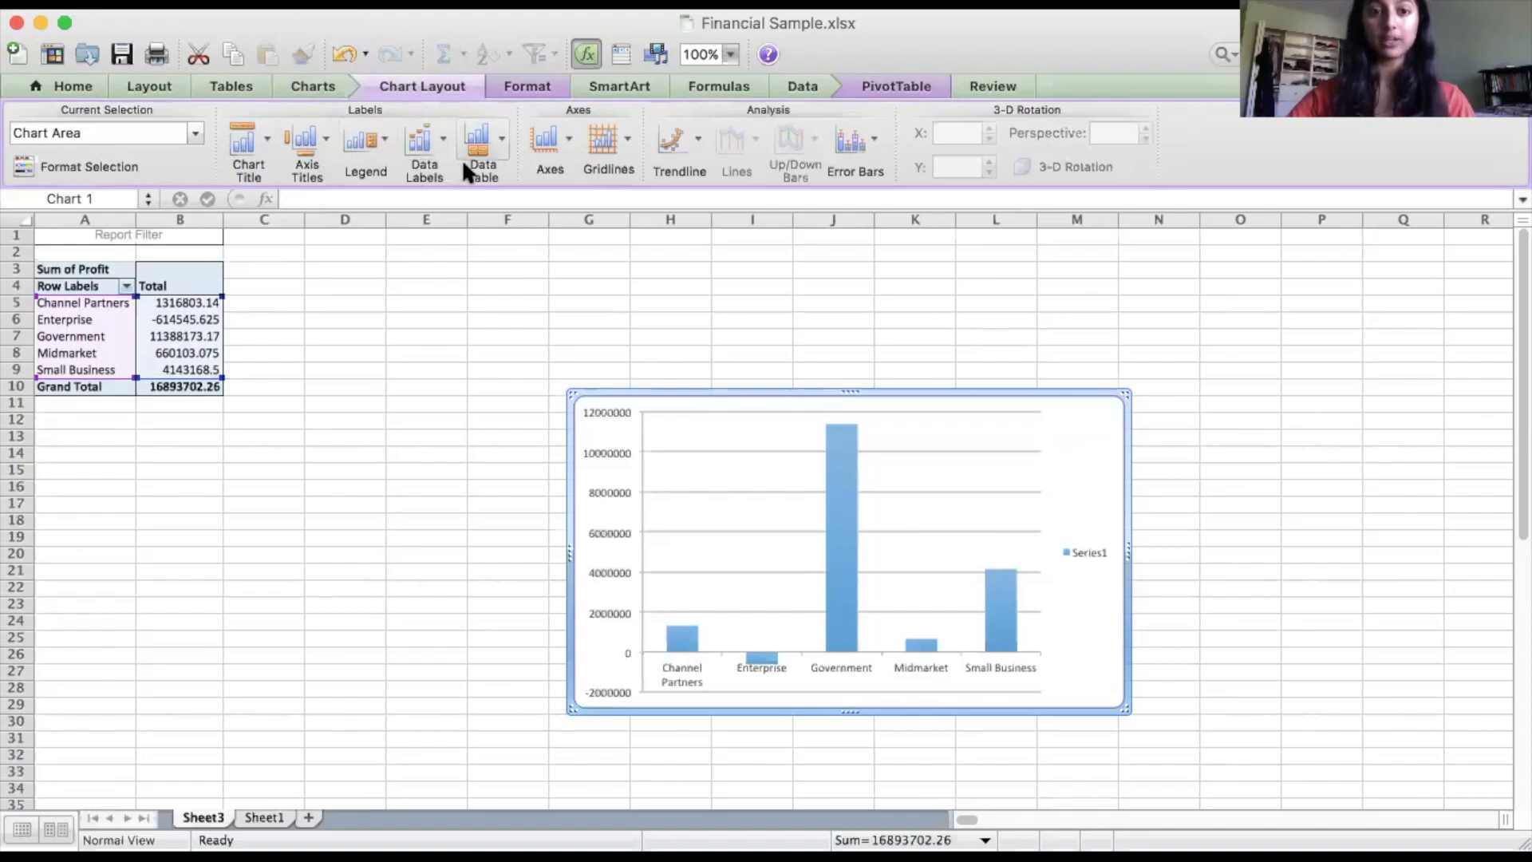
pyautogui.click(692, 145)
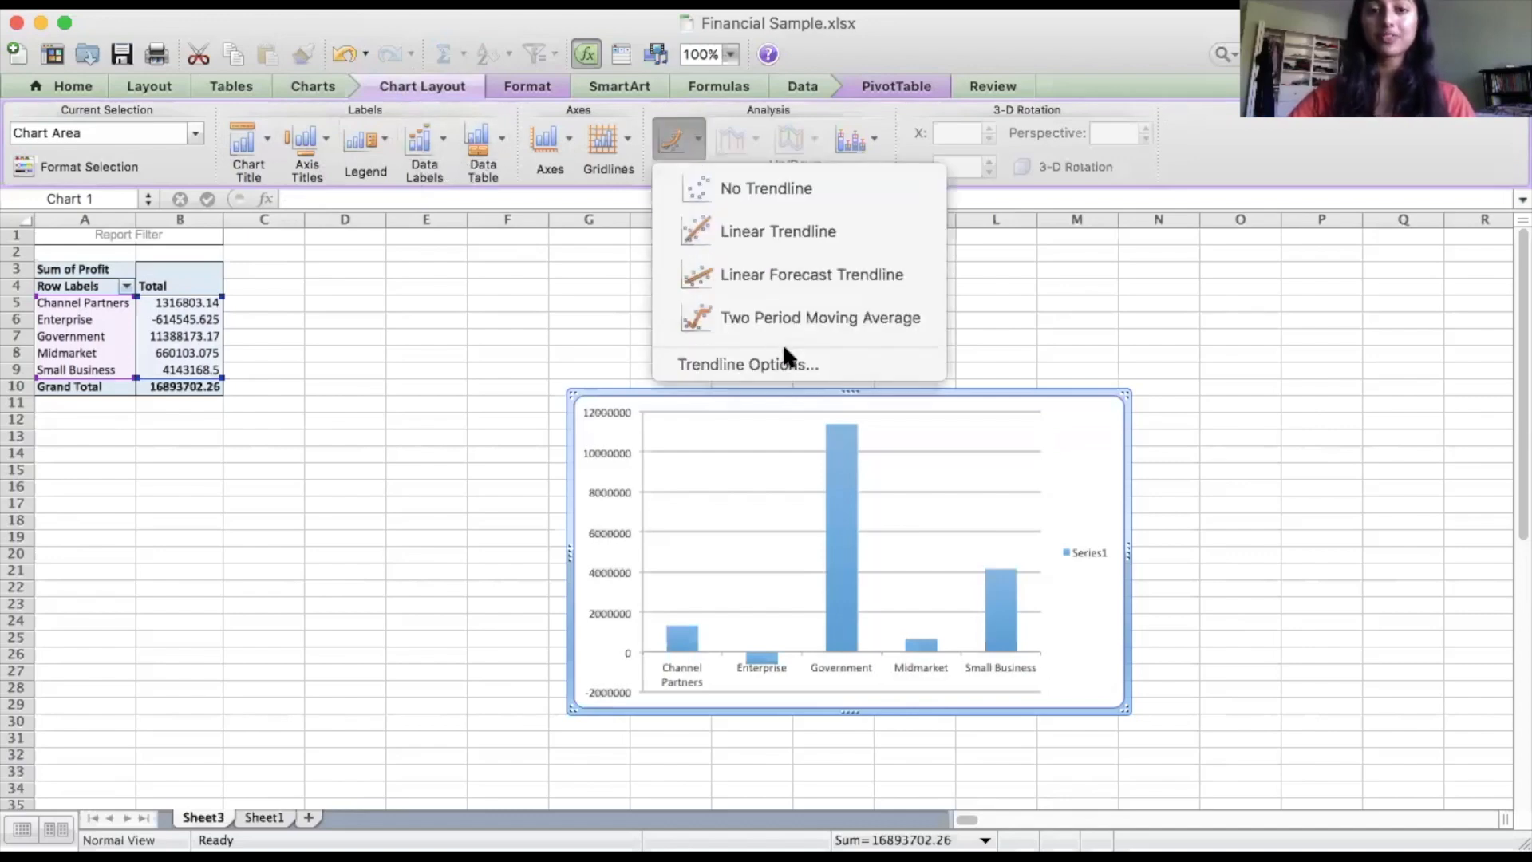
pyautogui.click(800, 245)
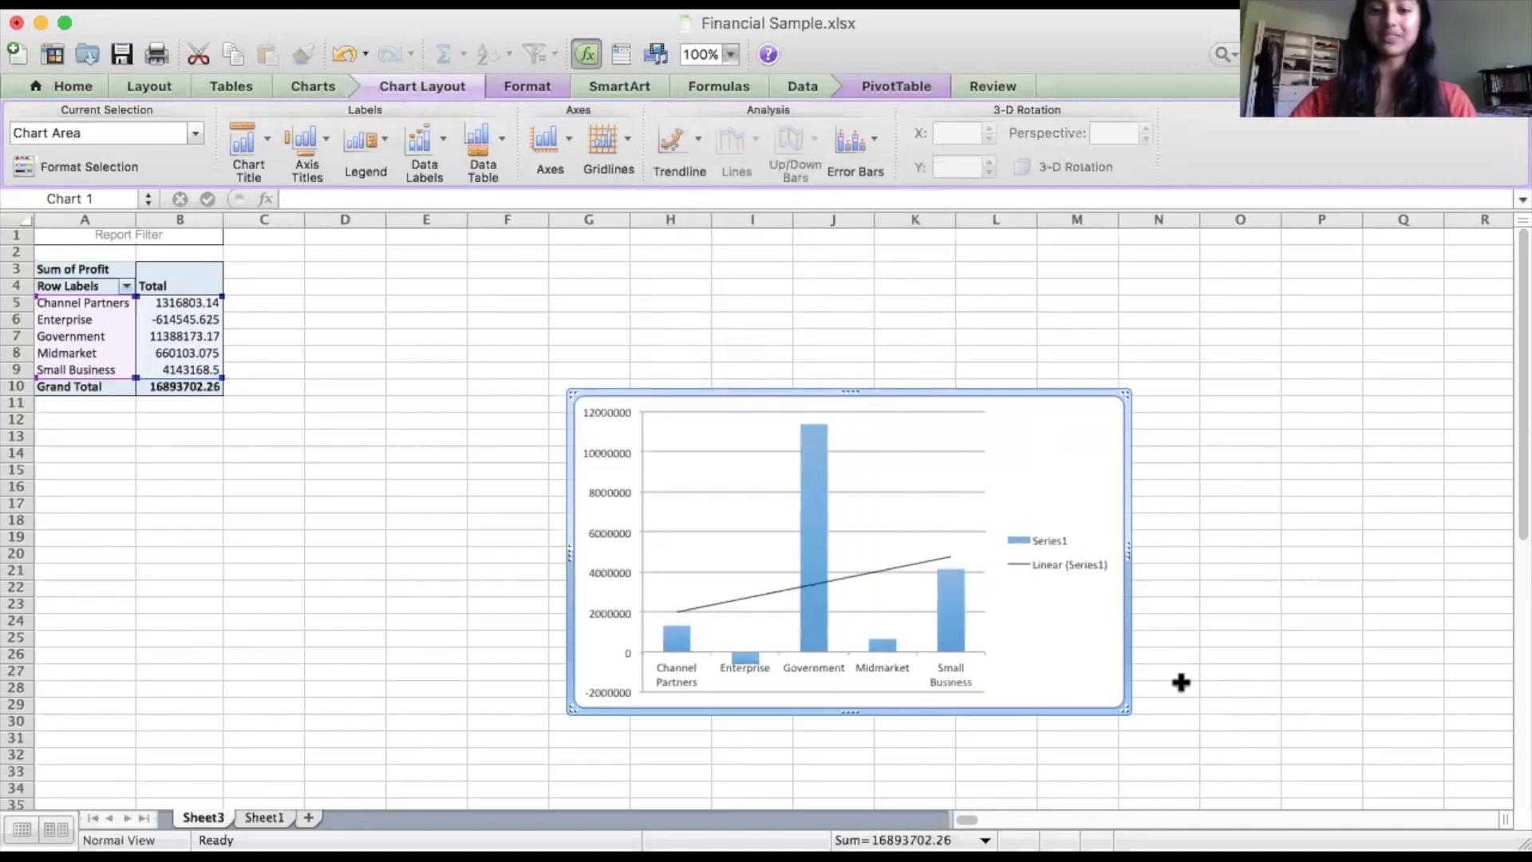
pyautogui.press('super+z')
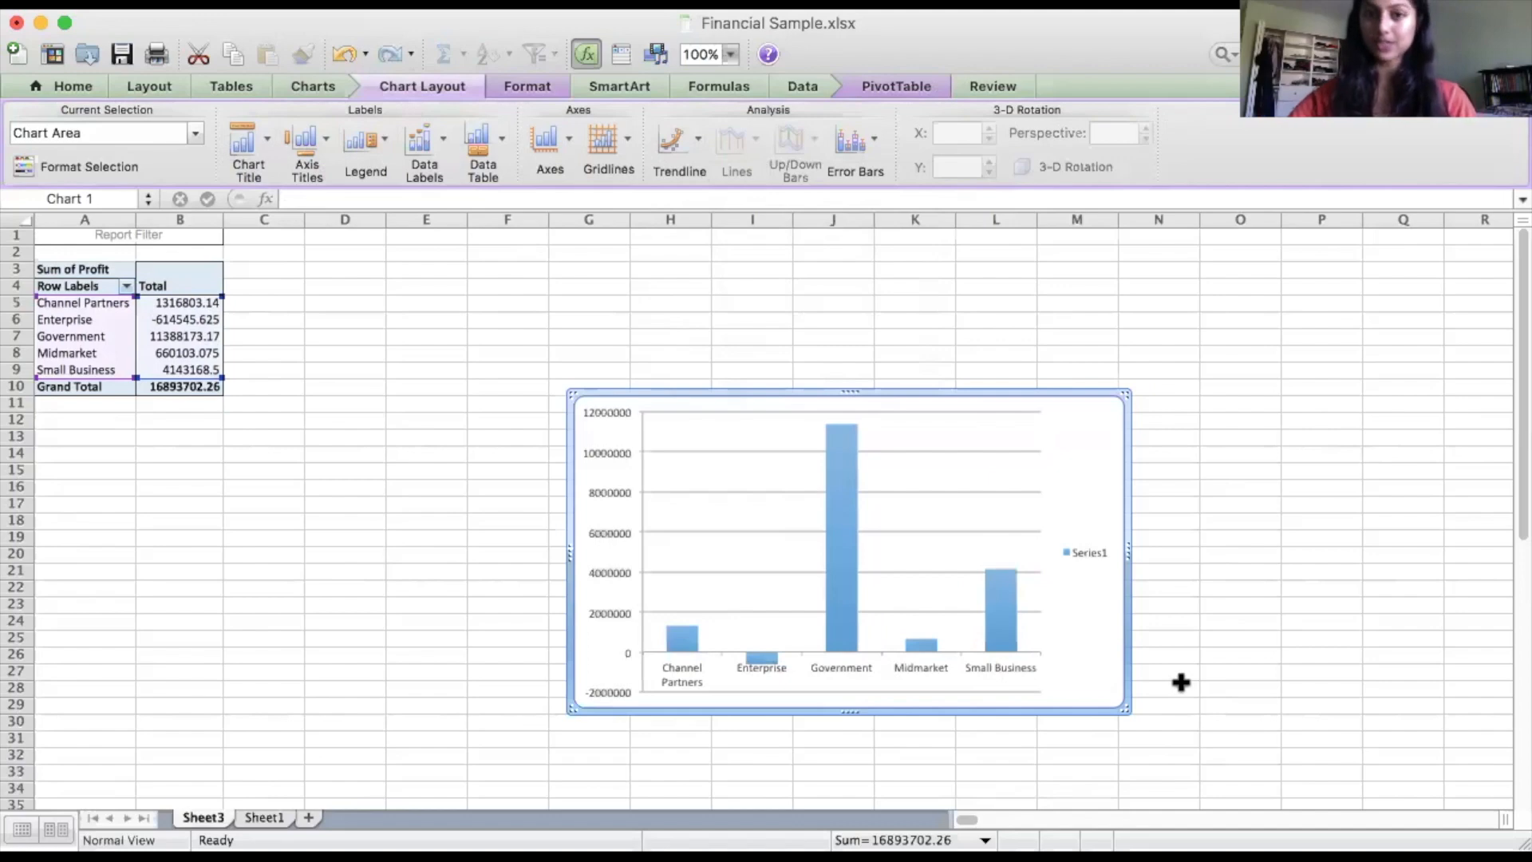